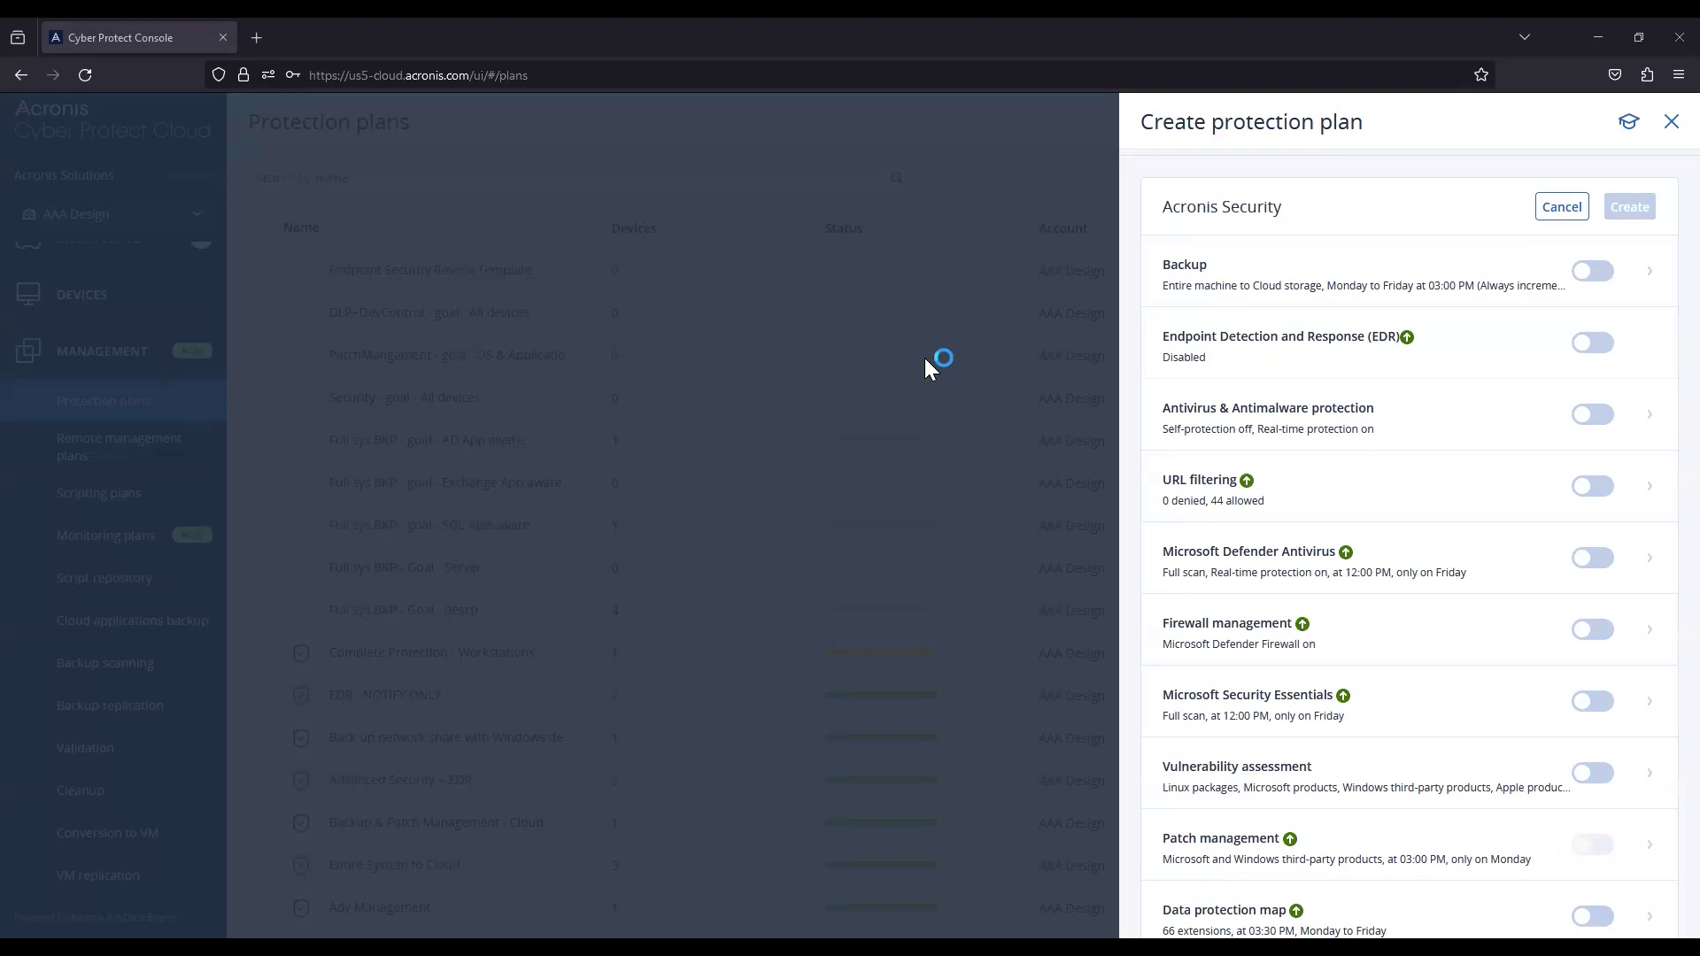
Step: Locate the Endpoint Detection and Response (EDR) toggle in the new protection plan, with all modules off
mouse_move(1410, 343)
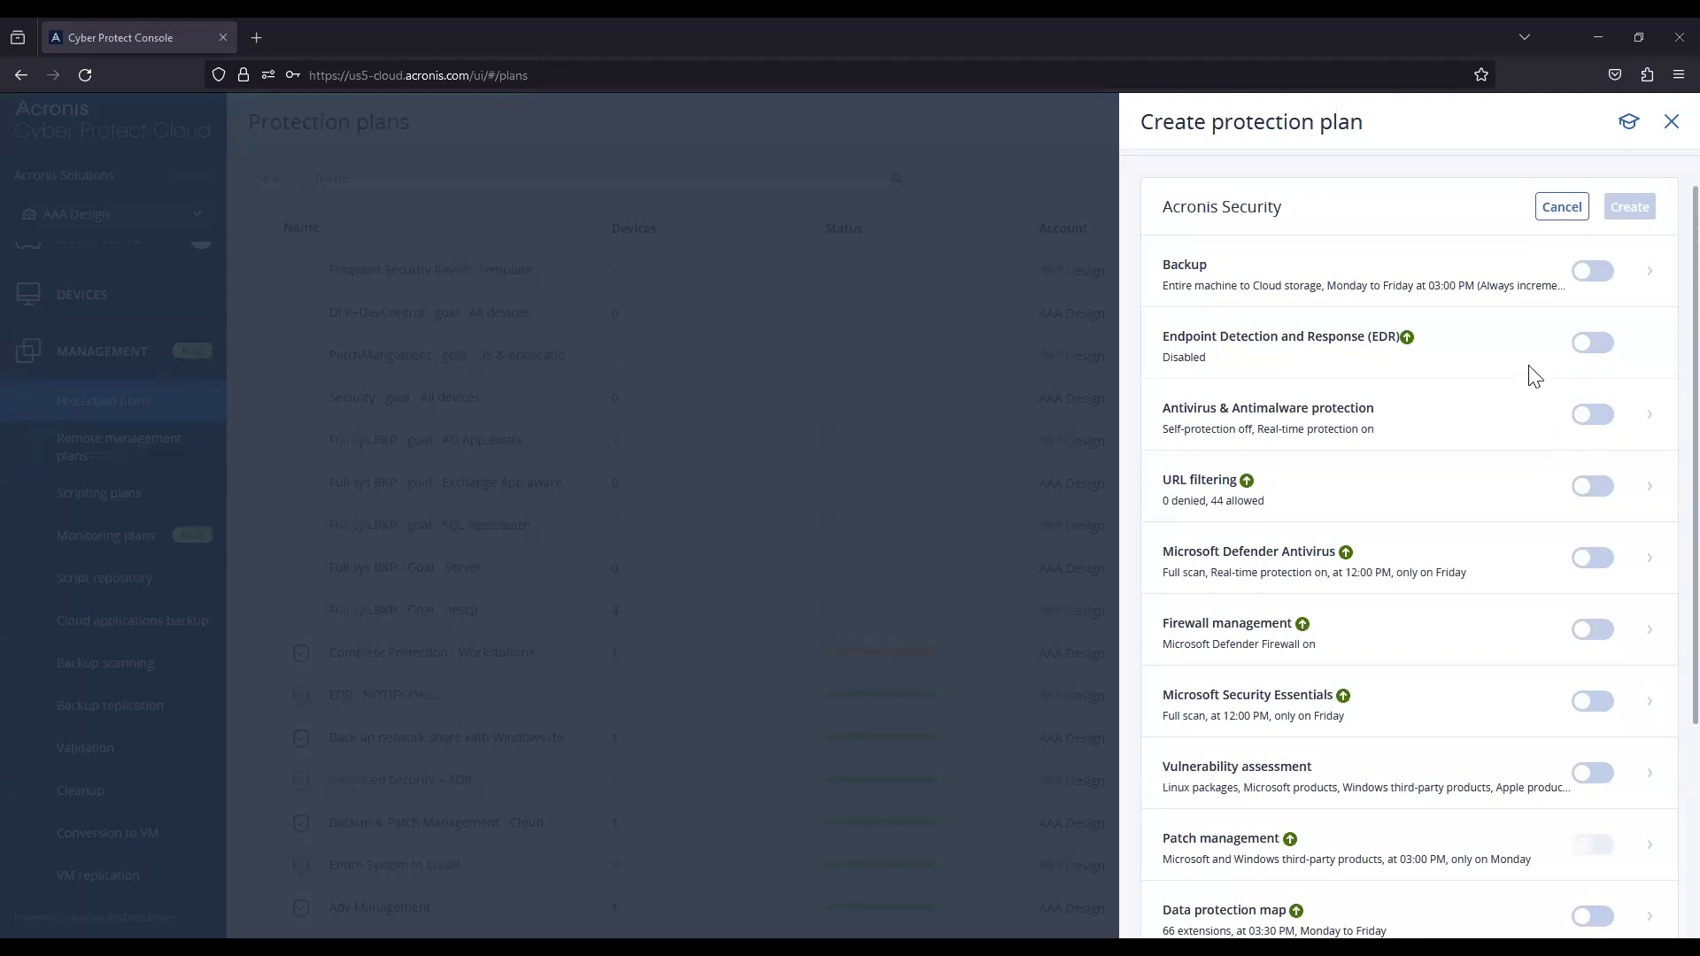
Step: Turn on EDR and accept enabling Antivirus & Antimalware protection and URL filtering with it
left_click(1593, 344)
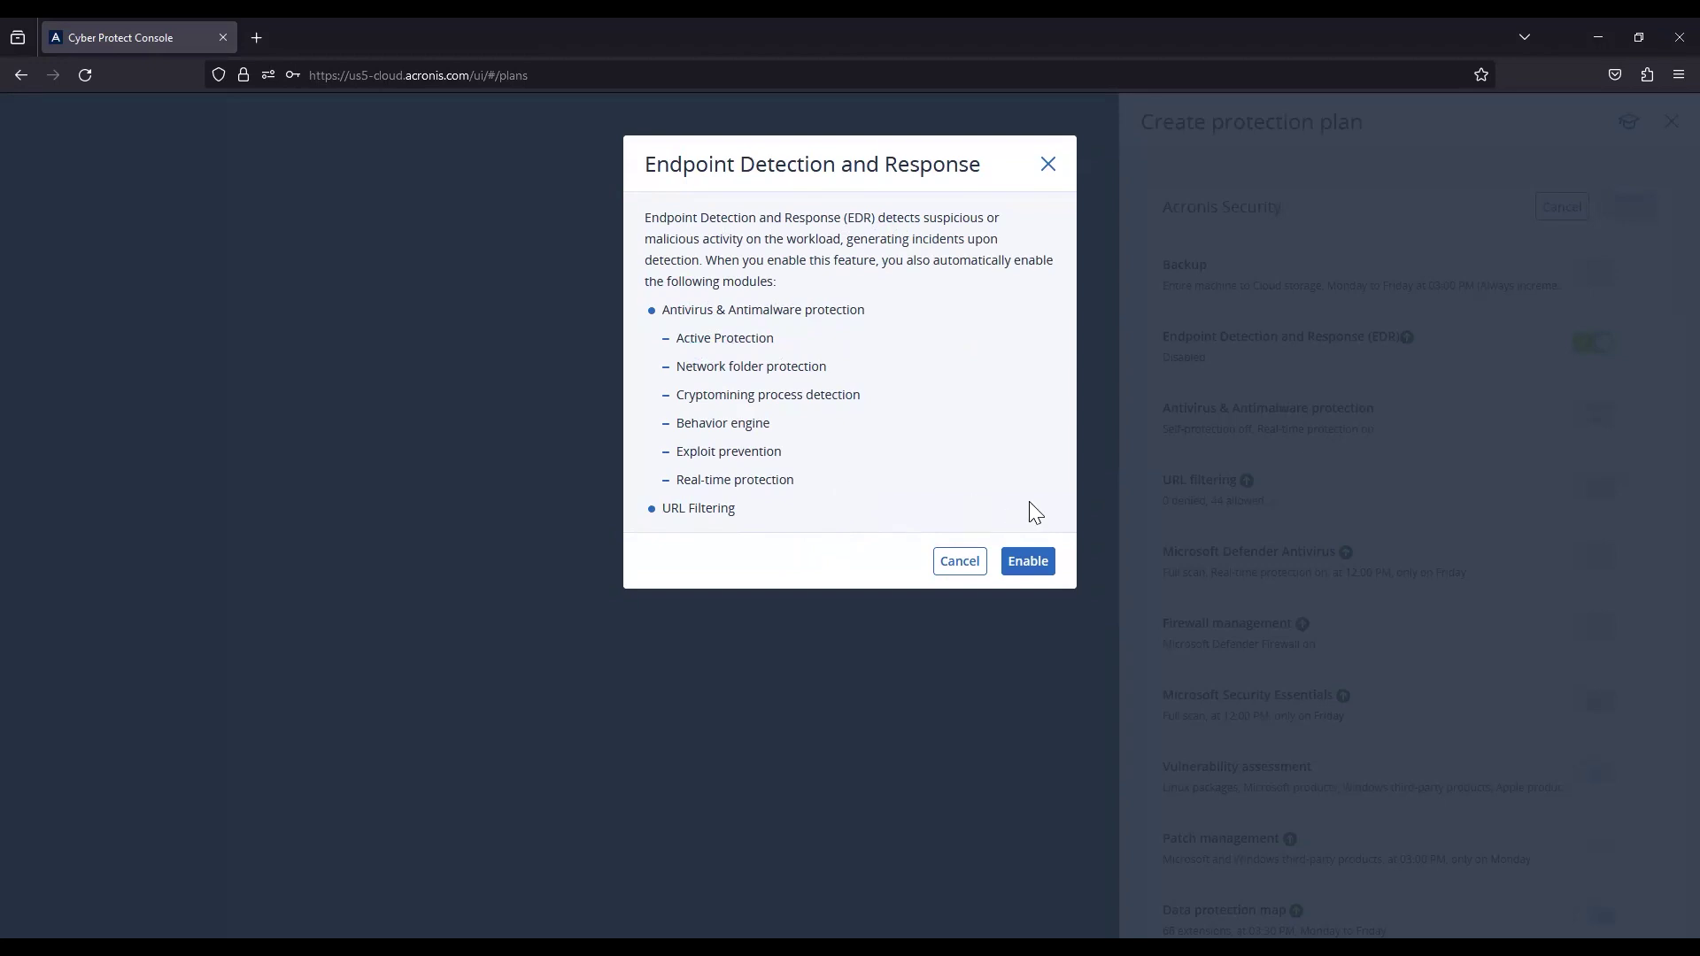
left_click(1031, 566)
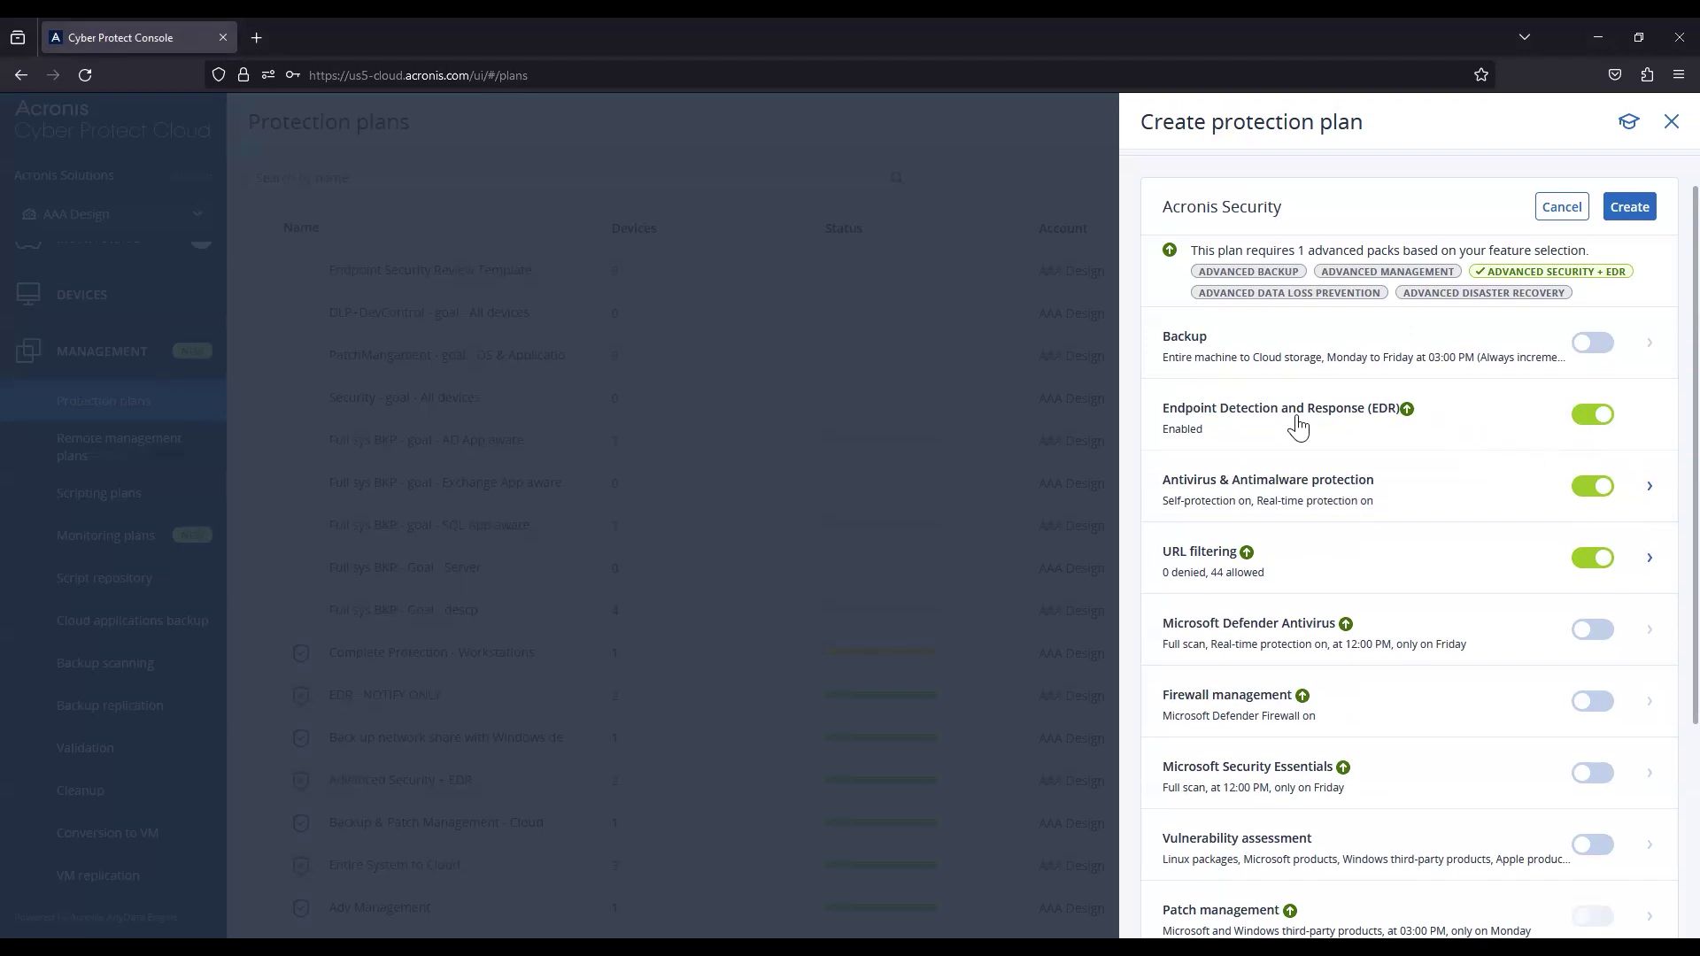
Step: Expand Antivirus & Antimalware protection and open Active Protection, set to Revert using cache
left_click(1651, 493)
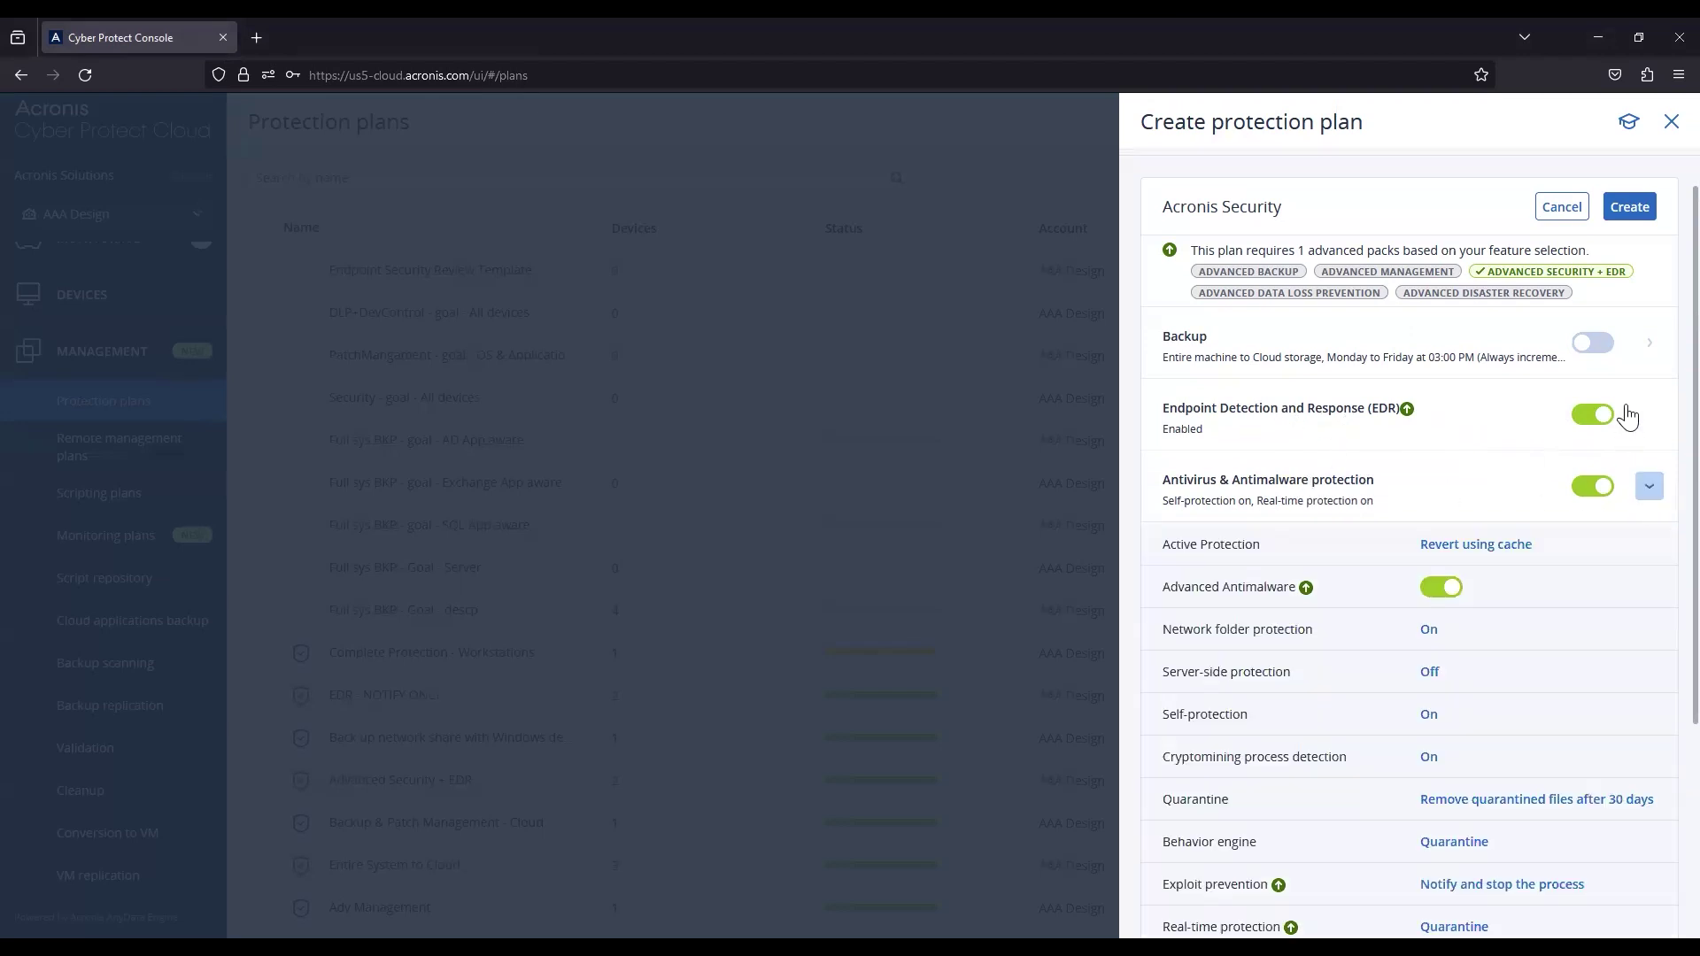
scroll(1629, 415, "down", 1)
scroll(1659, 384, "down", 1)
scroll(1659, 390, "down", 2)
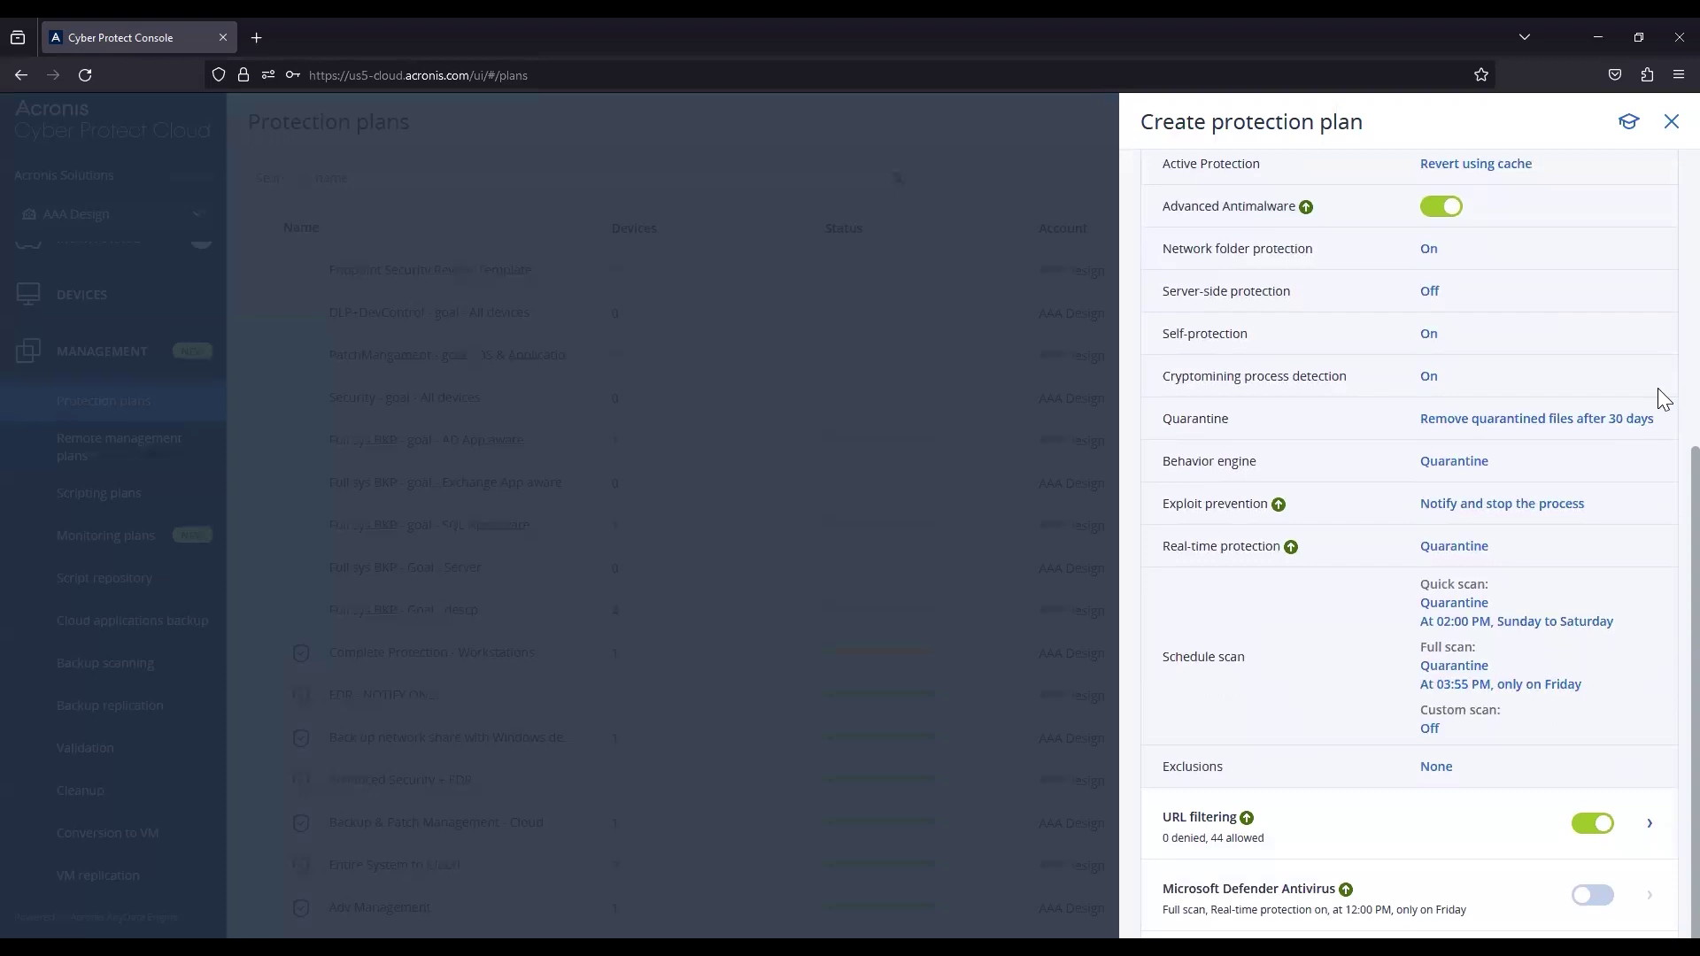
scroll(1663, 370, "up", 1)
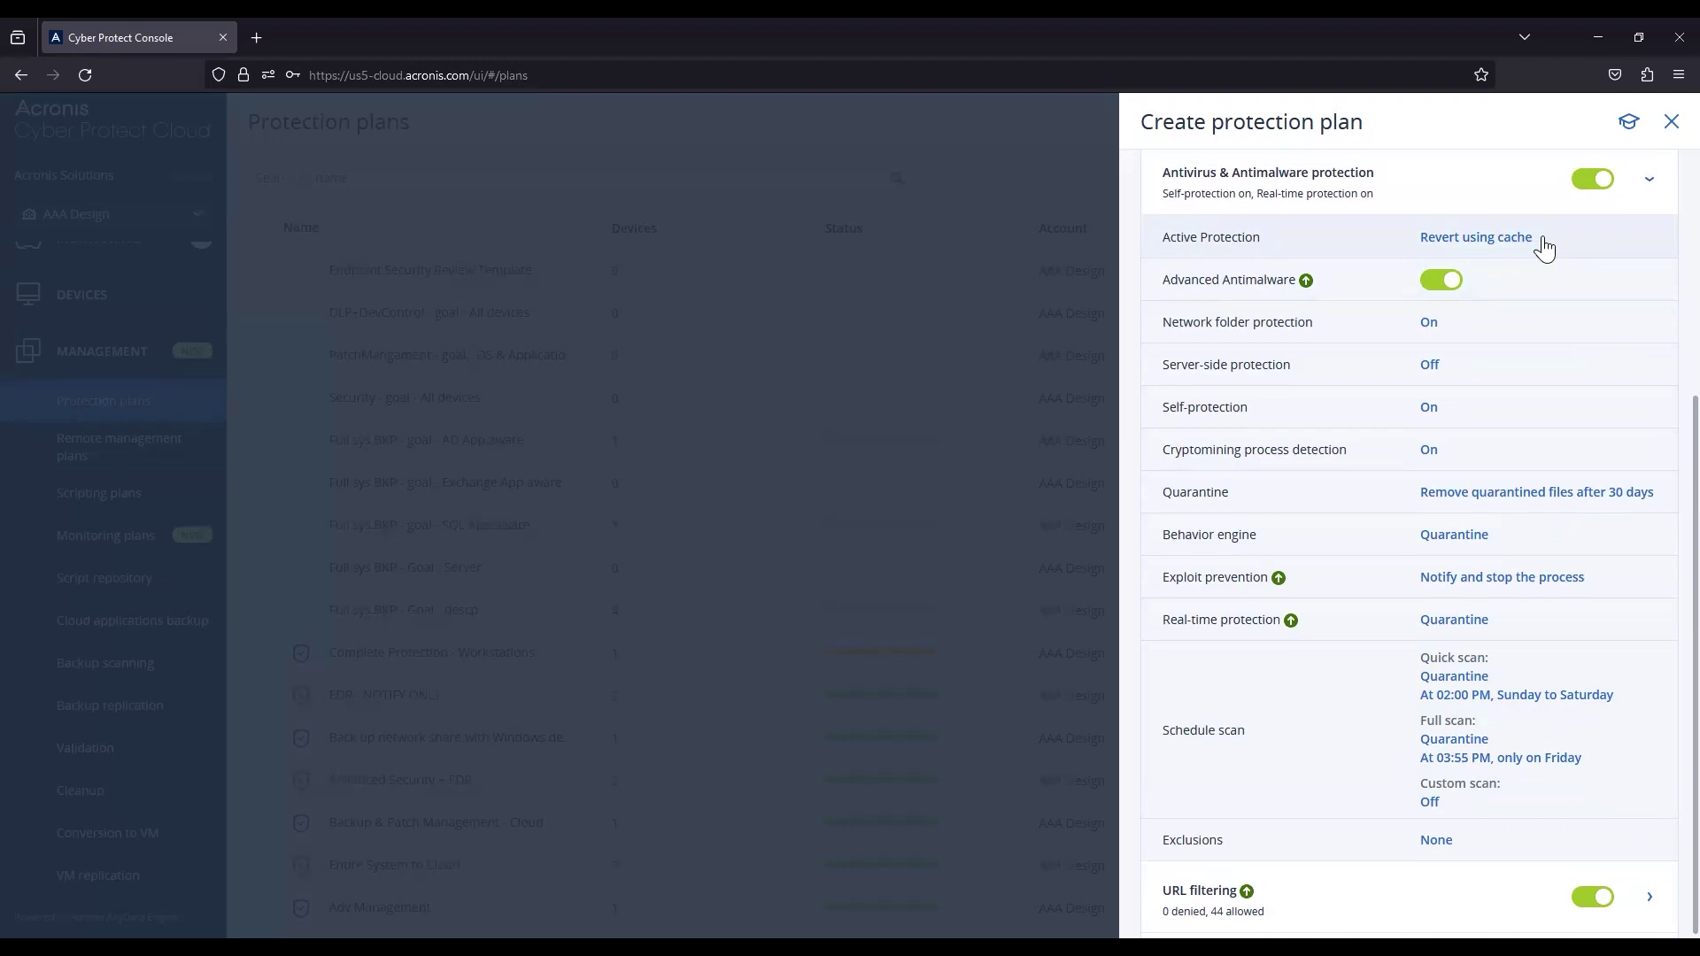
left_click(1544, 248)
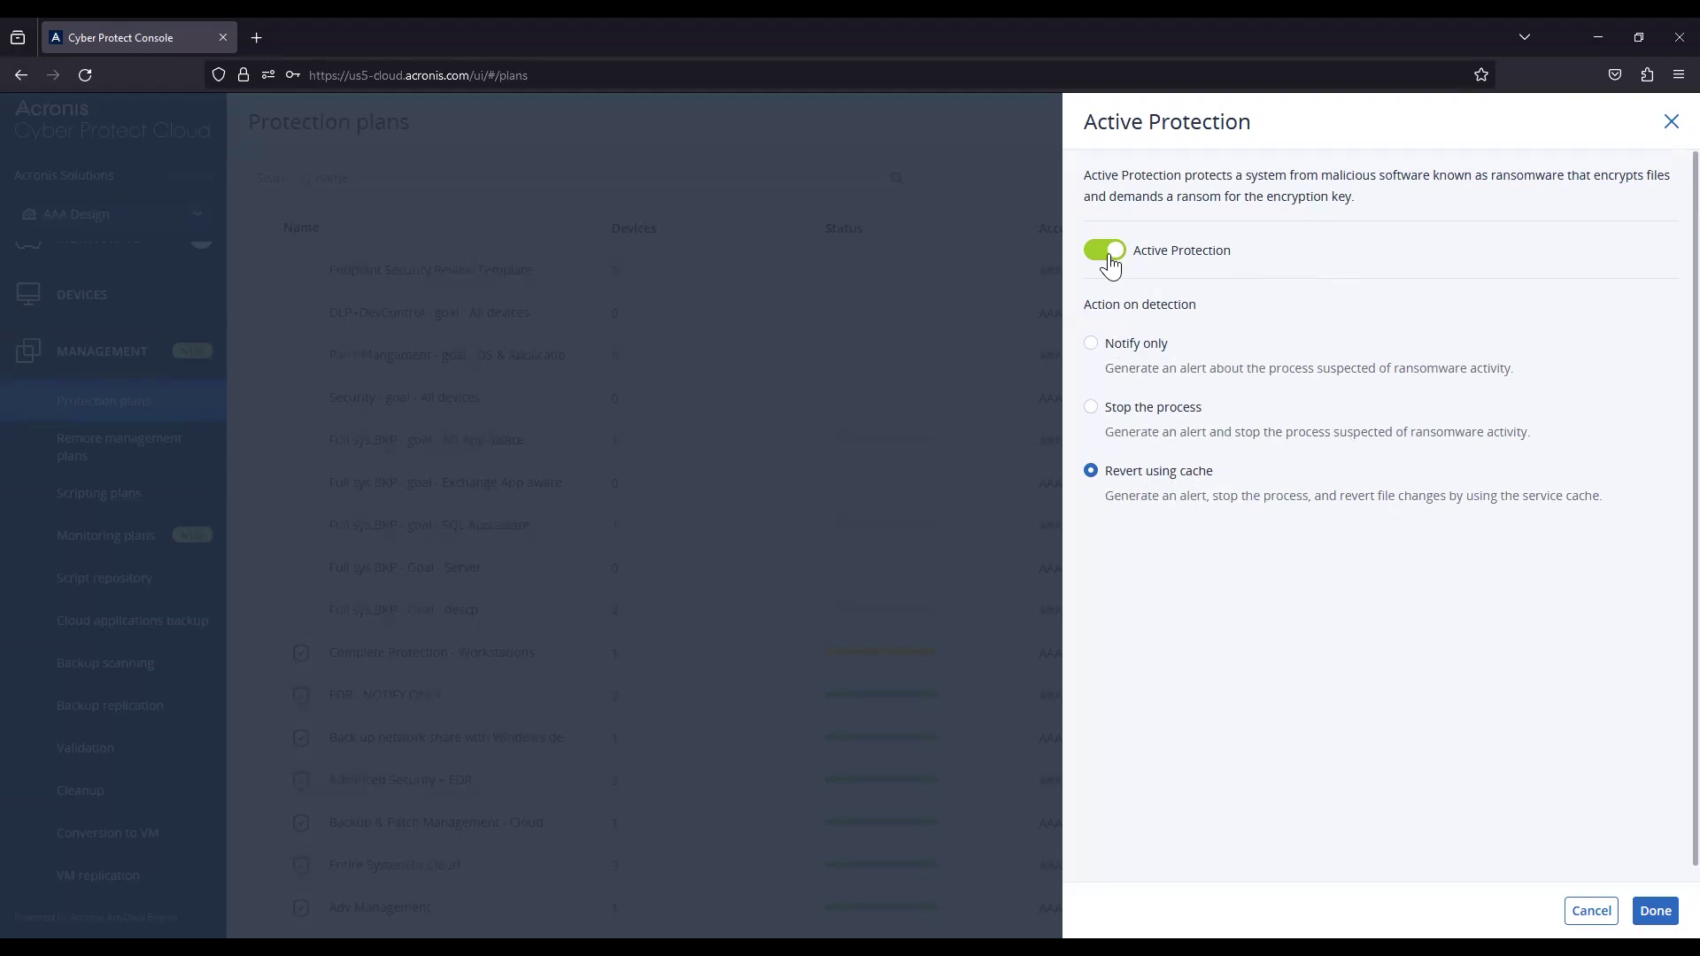
Step: Close Active Protection, then review Network folder and Server-side protection settings without changes
left_click(1671, 122)
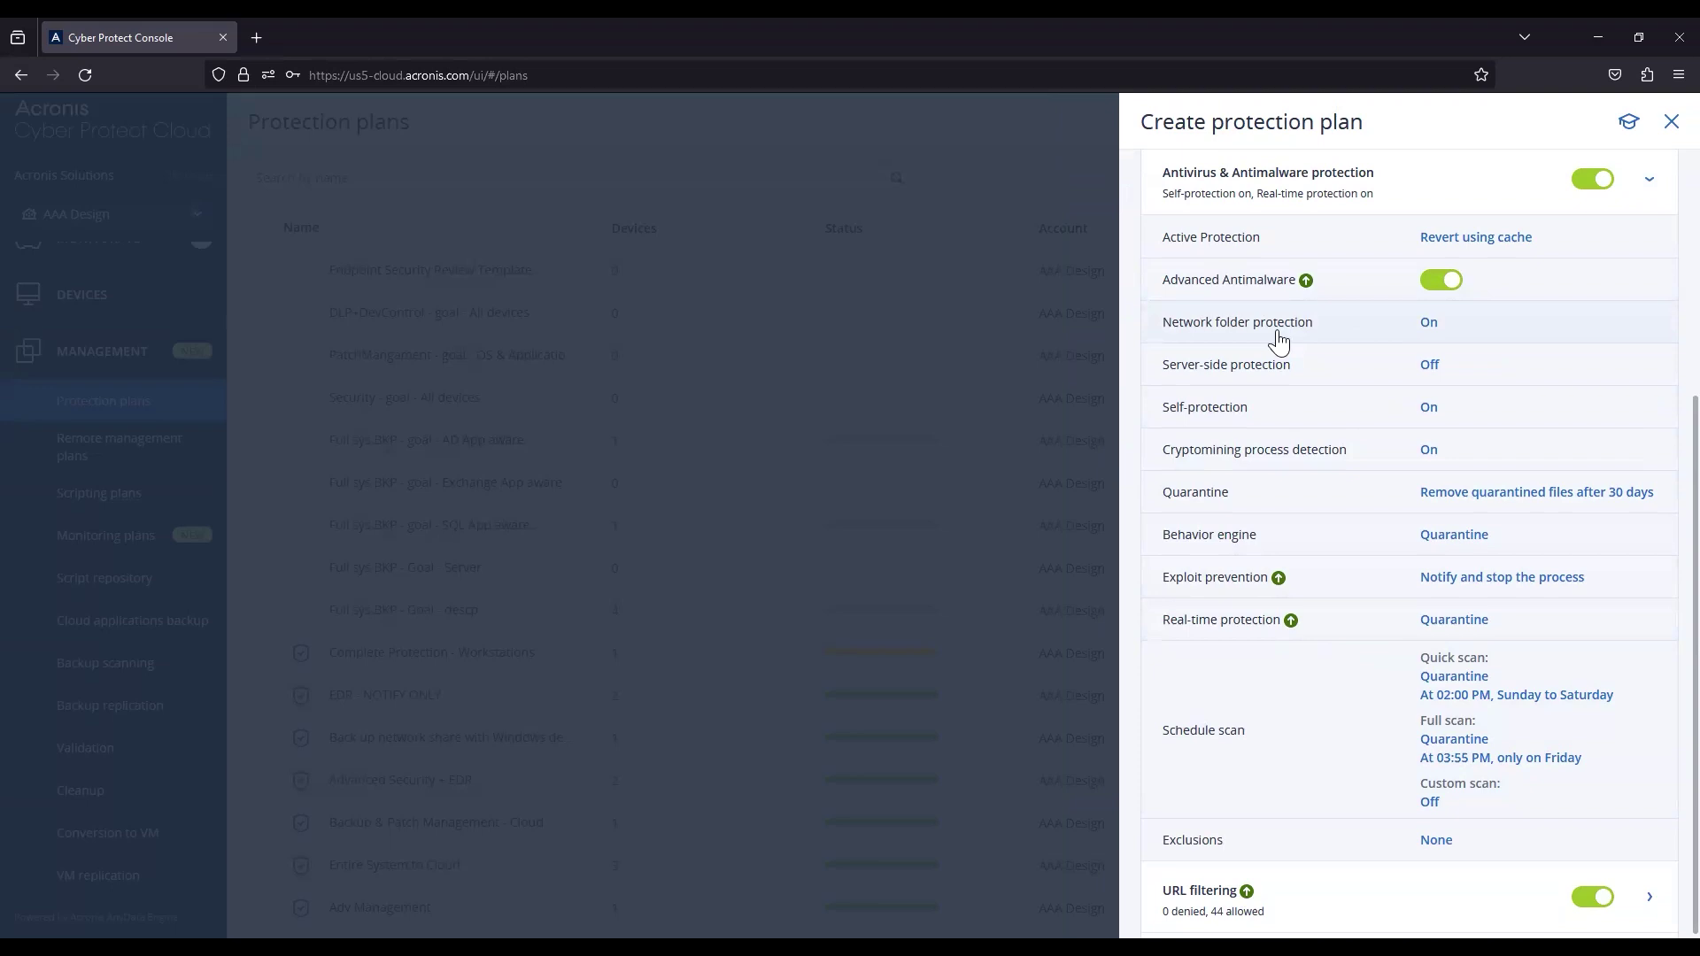
left_click(1370, 322)
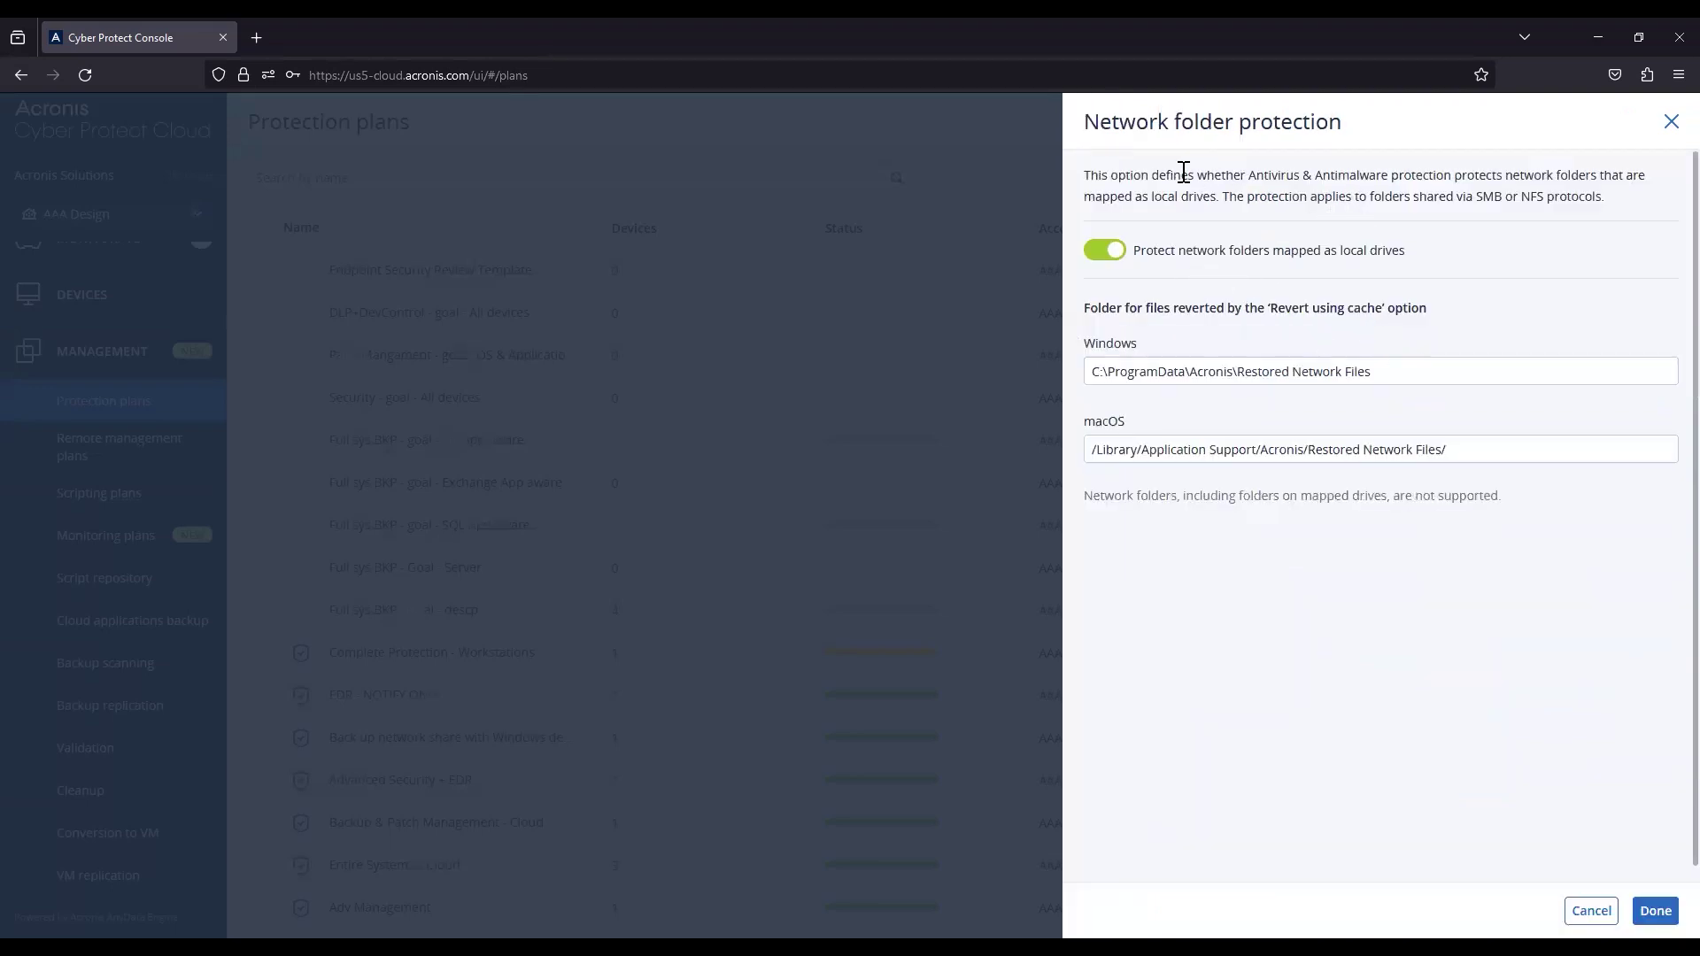
left_click_drag(1151, 176, 1281, 175)
left_click(1541, 191)
left_click_drag(1464, 195, 1597, 196)
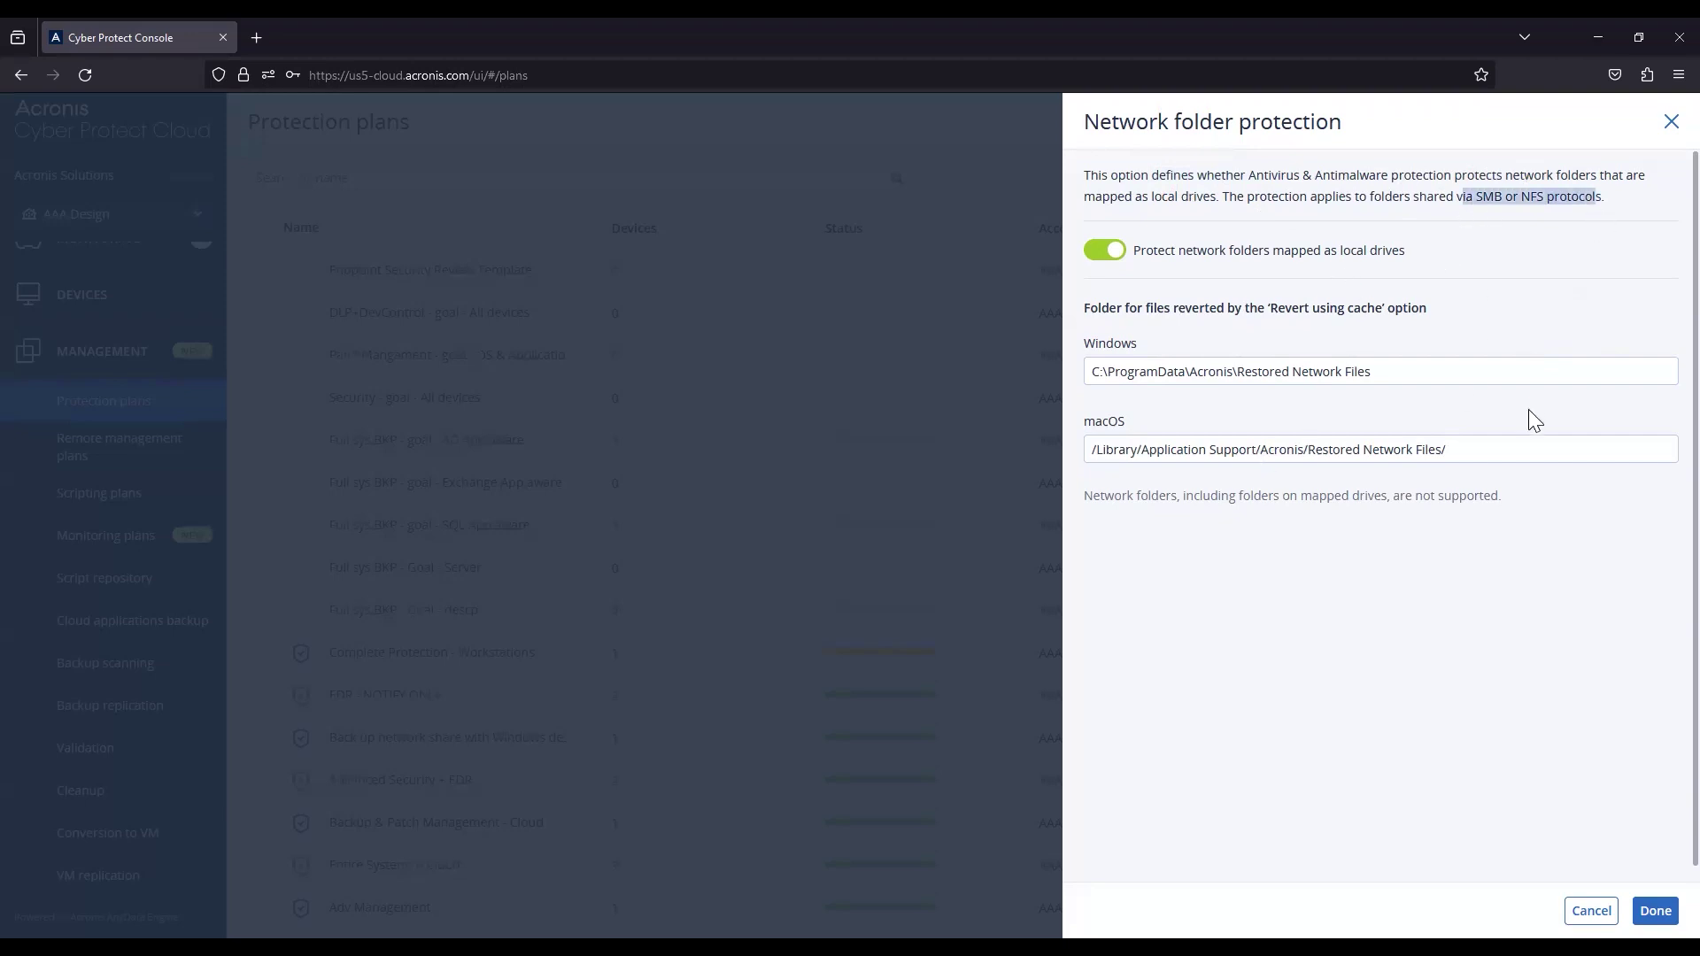
left_click(1530, 195)
left_click(1669, 124)
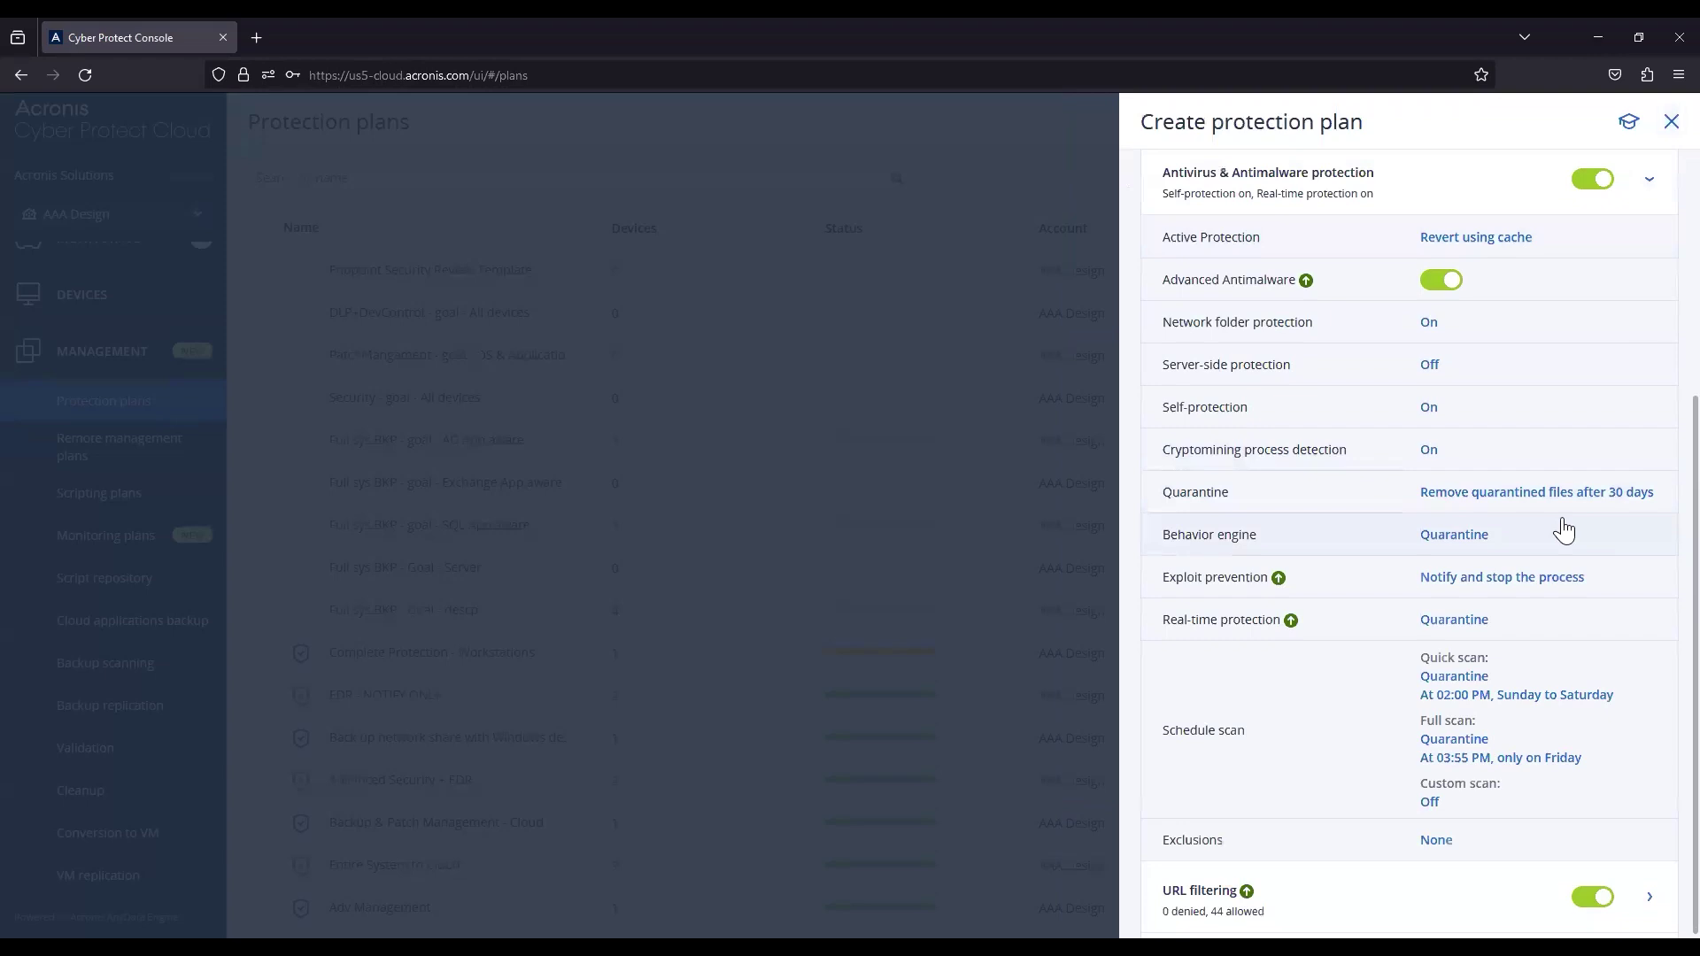
left_click(1328, 379)
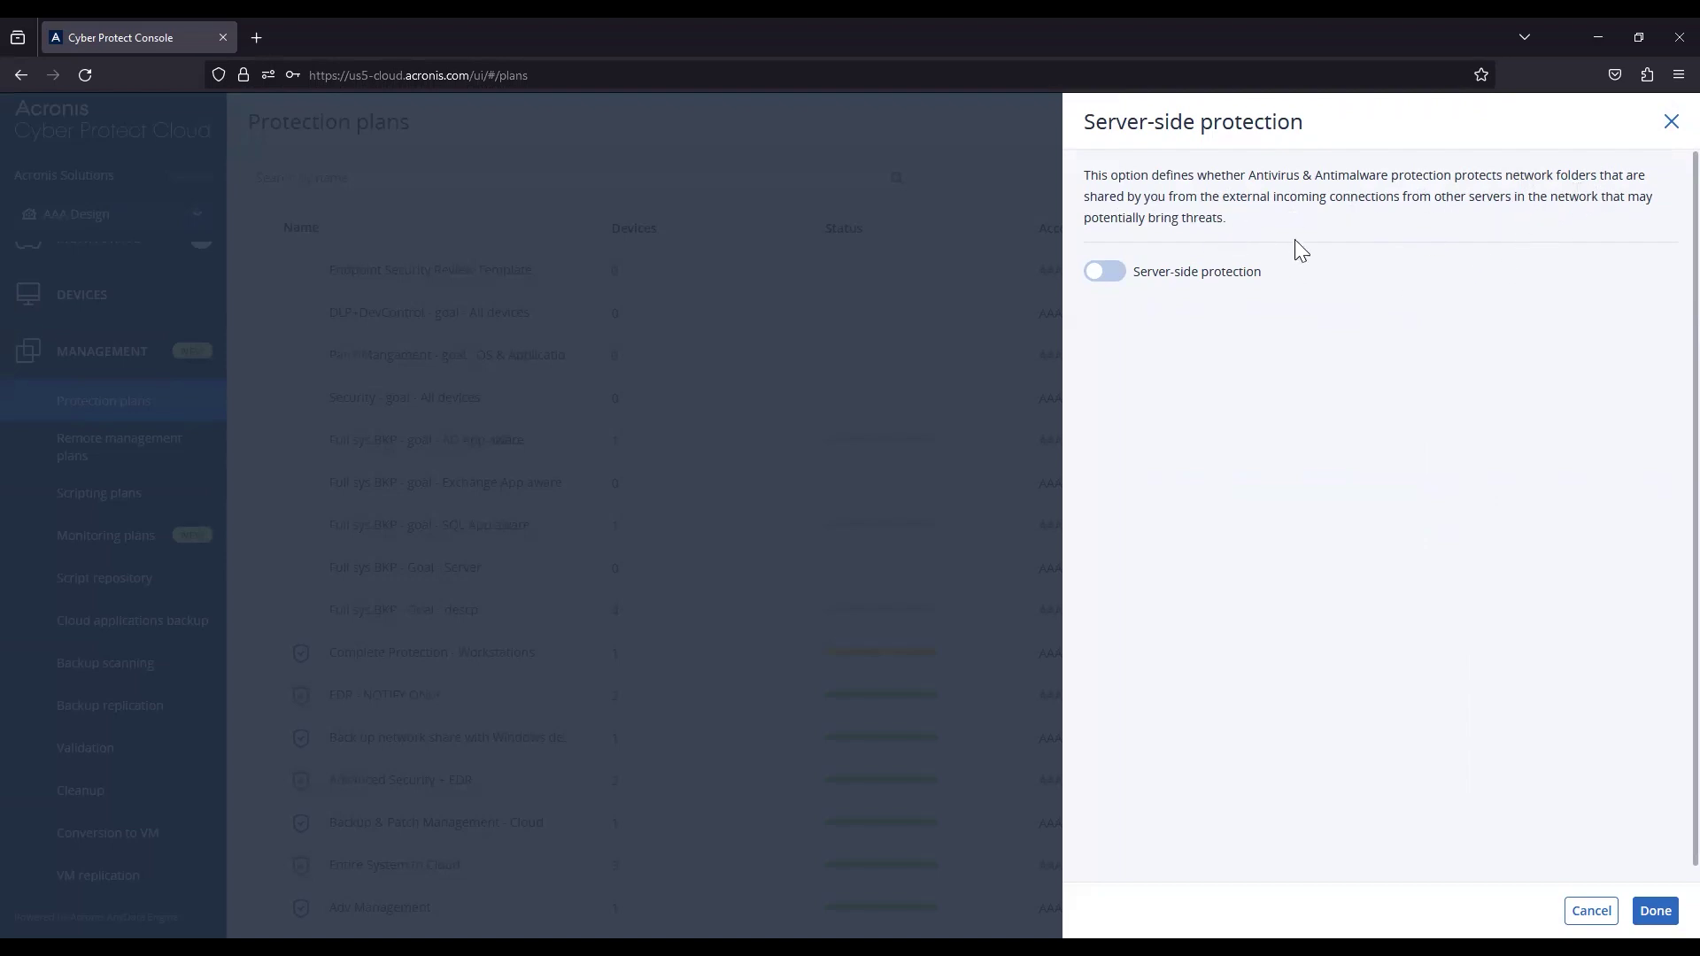
left_click(1670, 123)
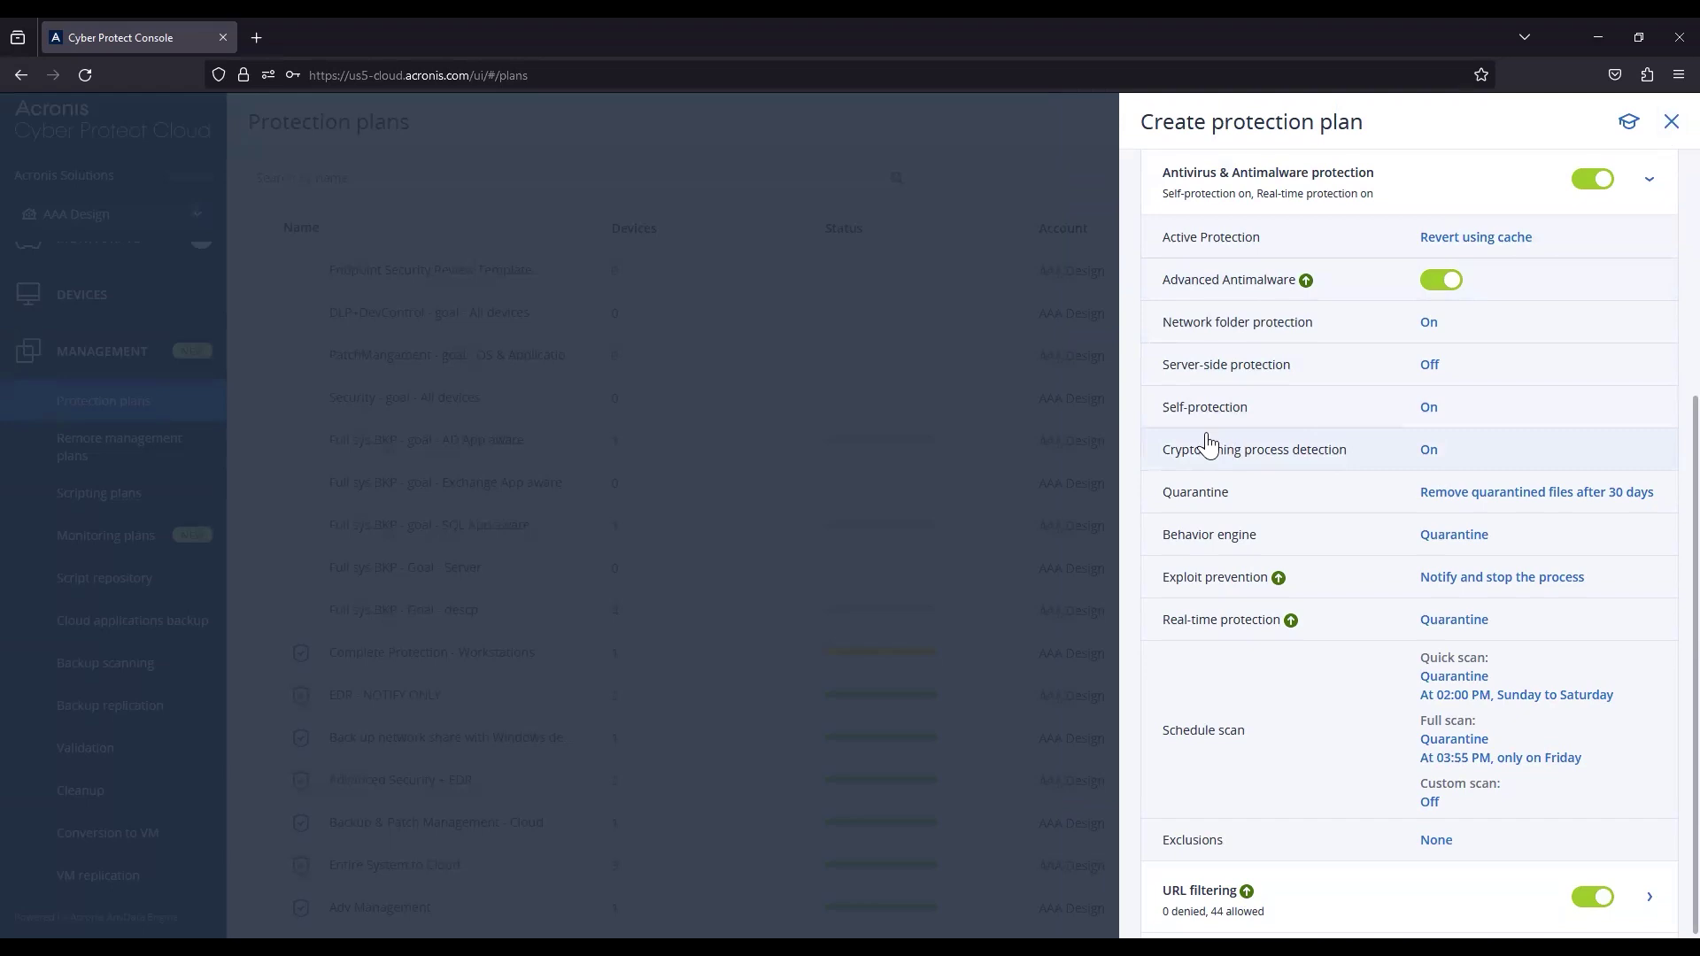
left_click(1366, 407)
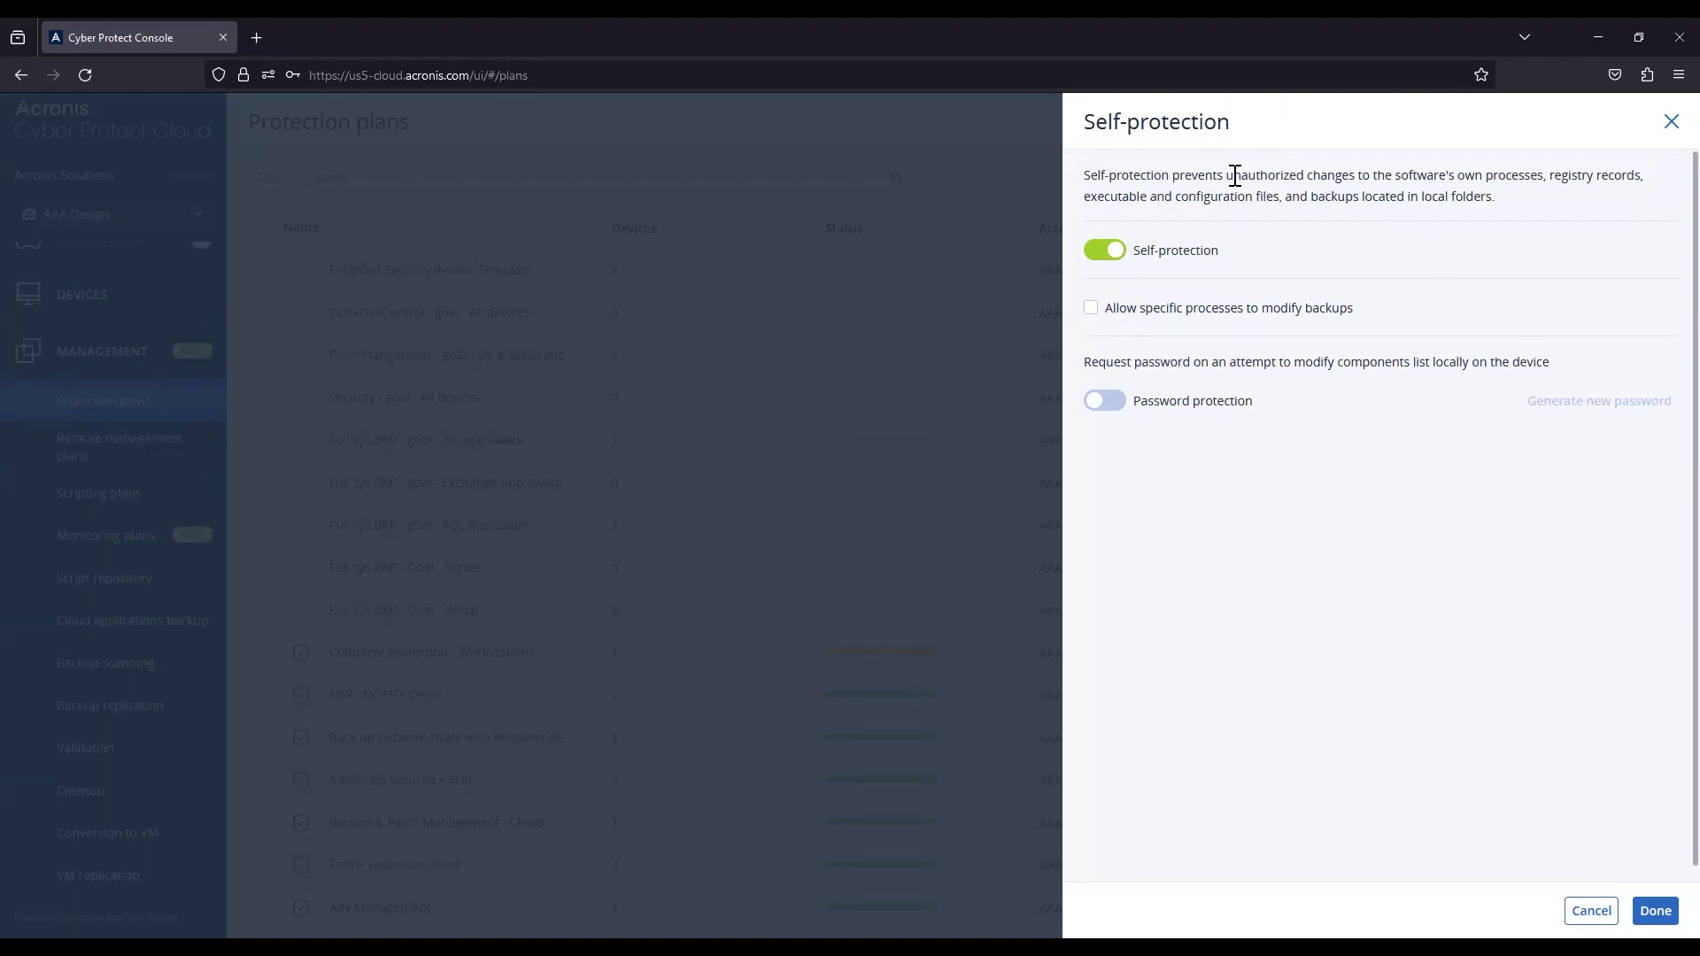
left_click_drag(1233, 175, 1413, 176)
left_click(1416, 204)
left_click_drag(1481, 177, 1556, 184)
left_click_drag(1176, 197, 1280, 197)
left_click(1371, 234)
left_click(1591, 911)
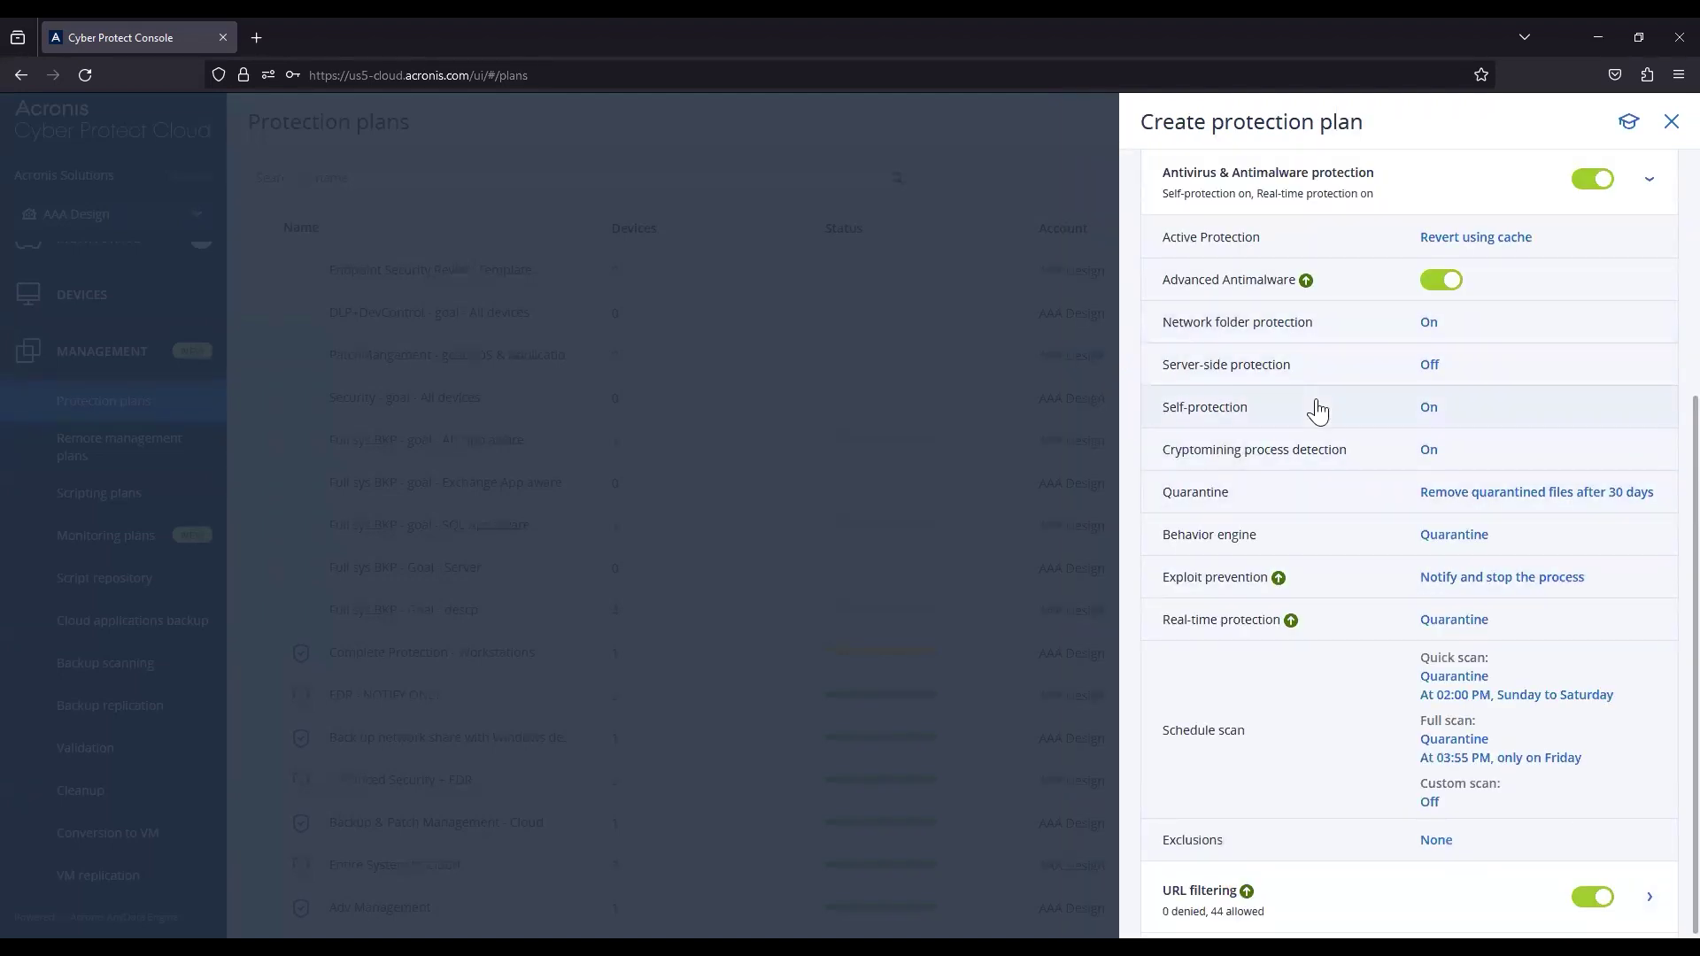
left_click(1304, 464)
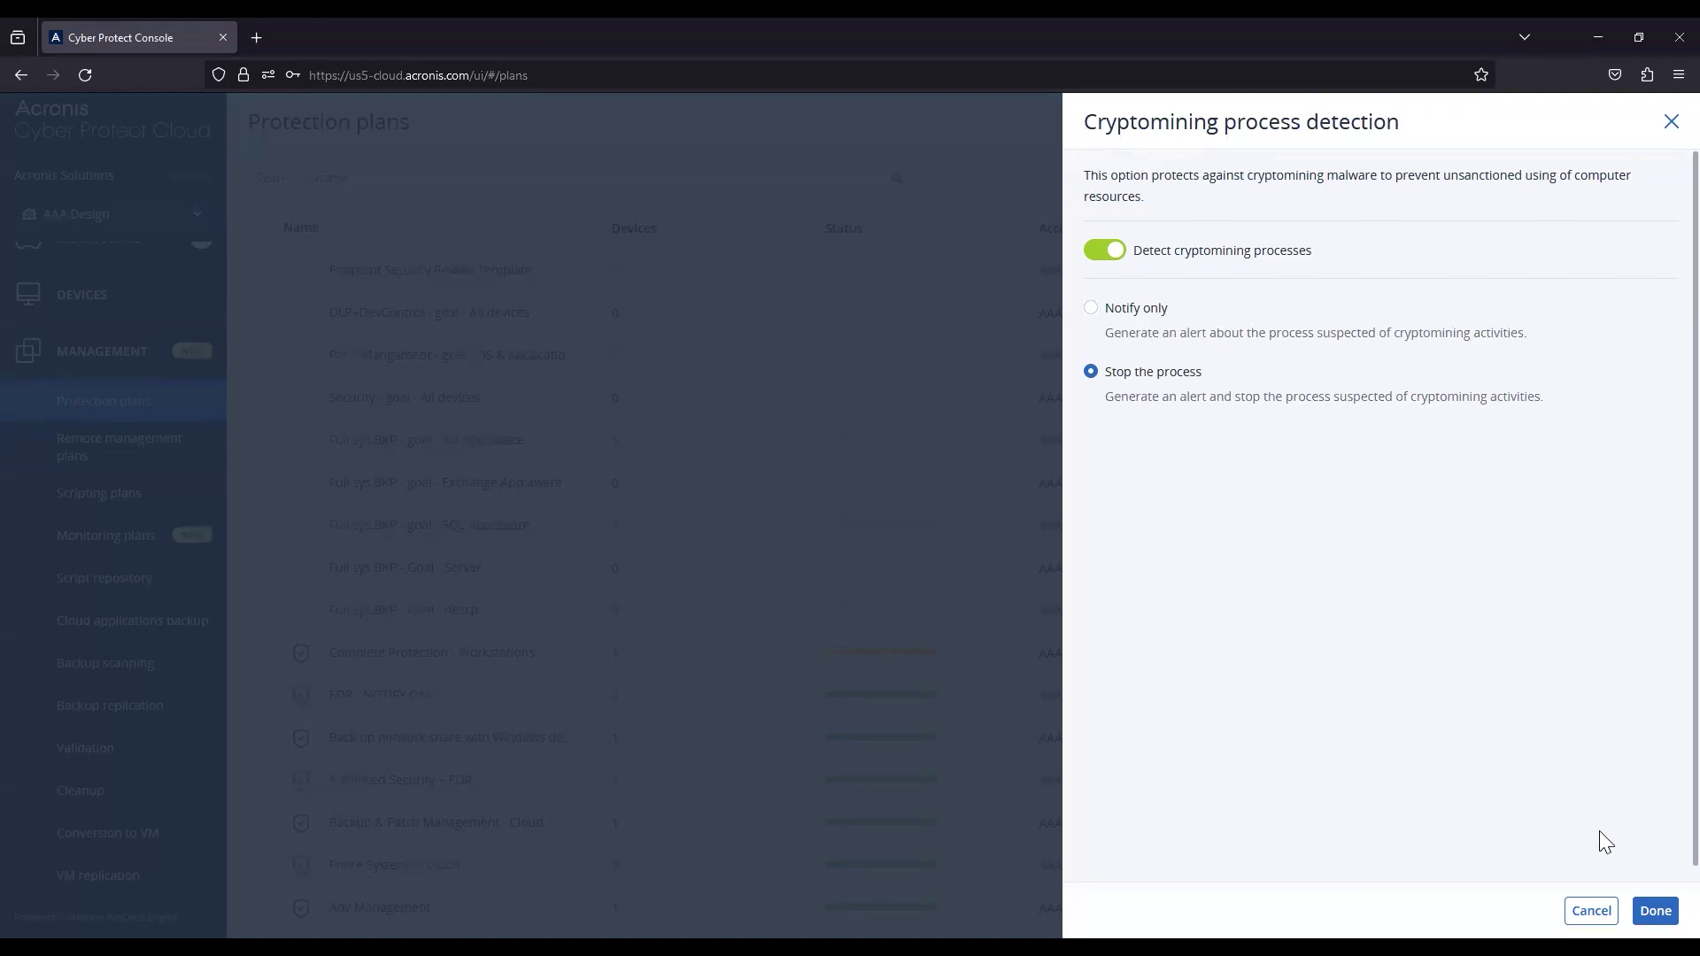
left_click(1671, 122)
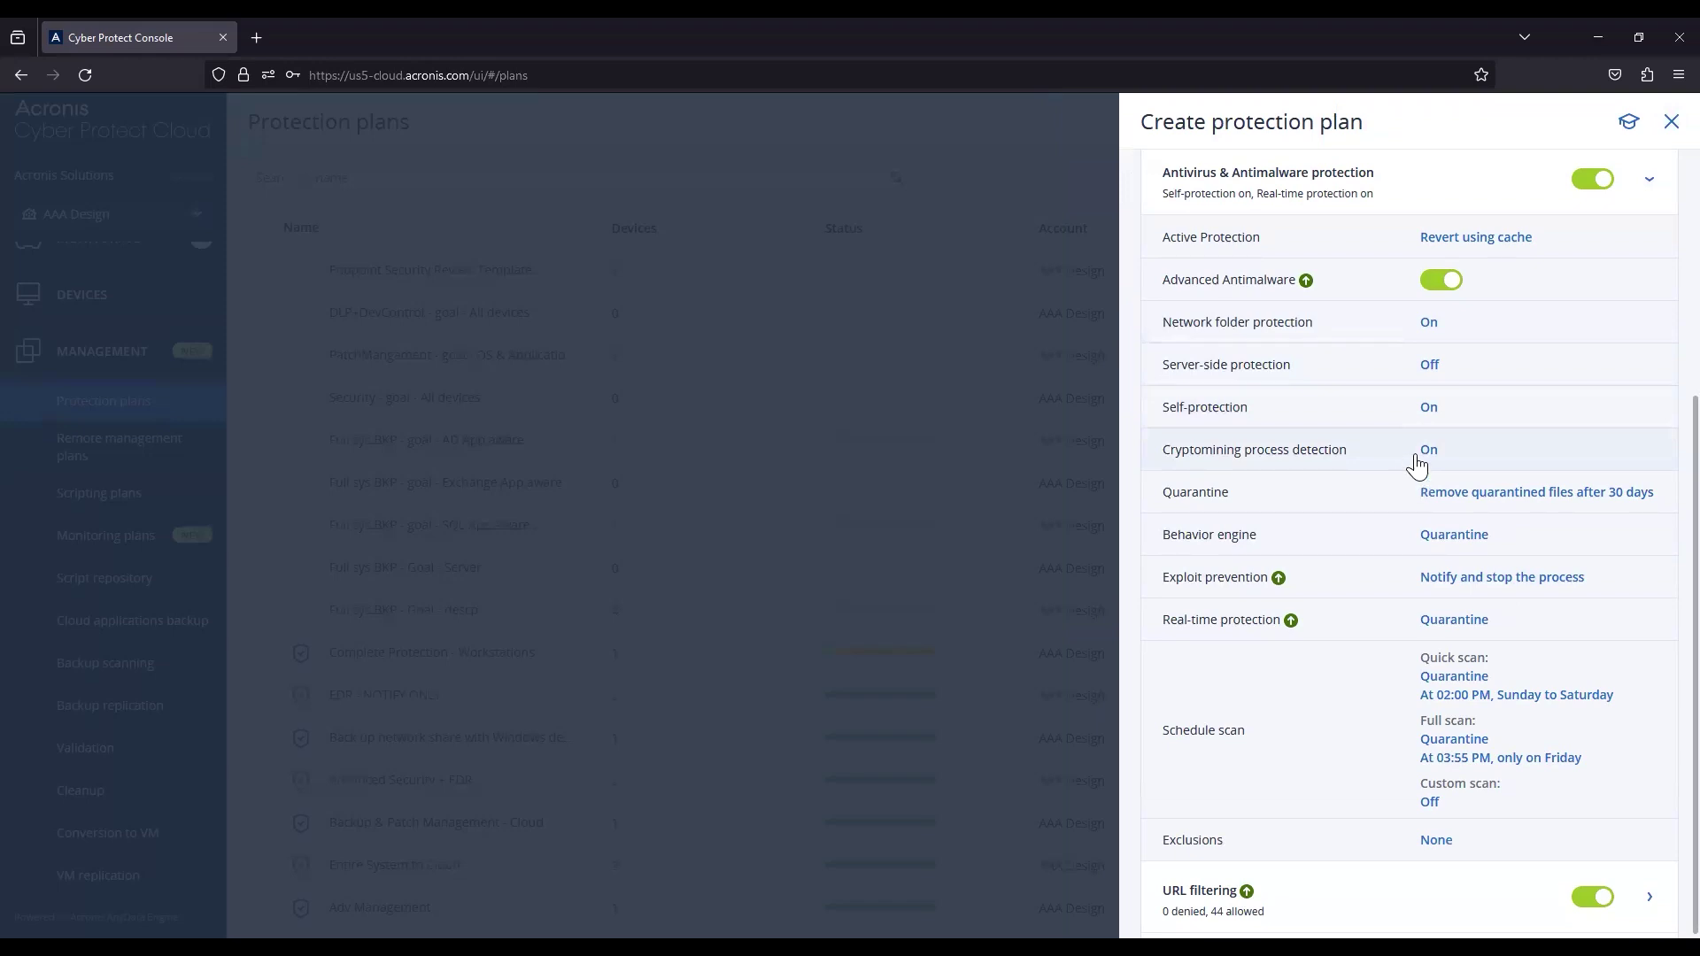
left_click(1244, 248)
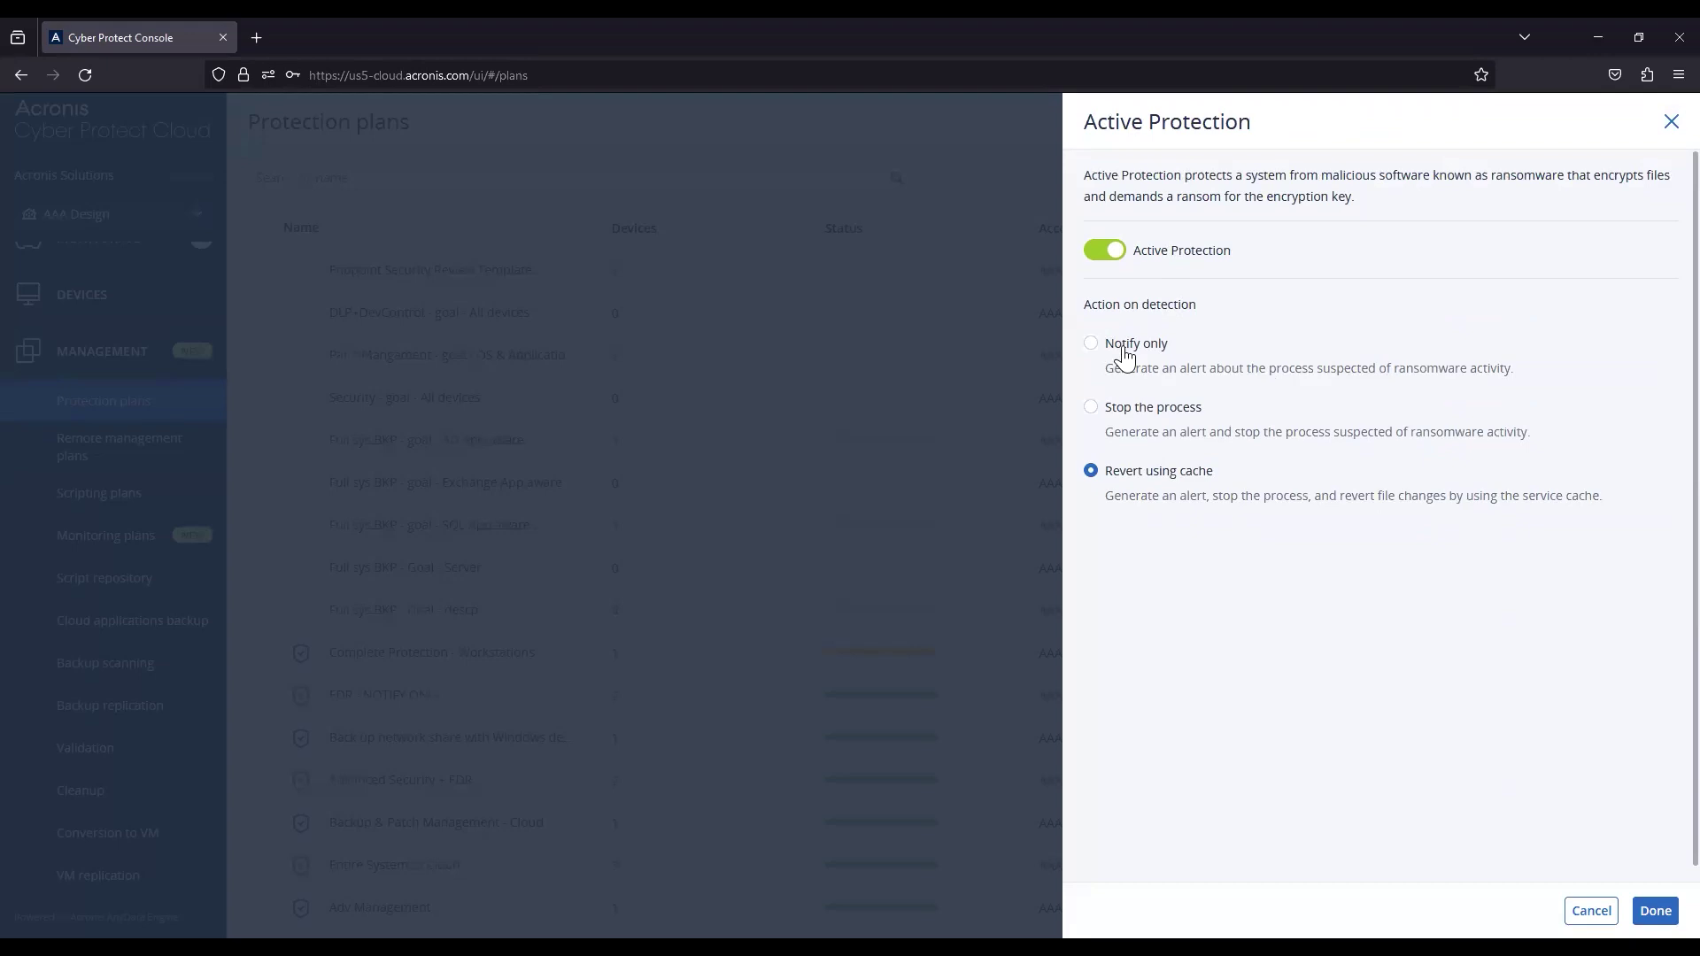
left_click(1670, 124)
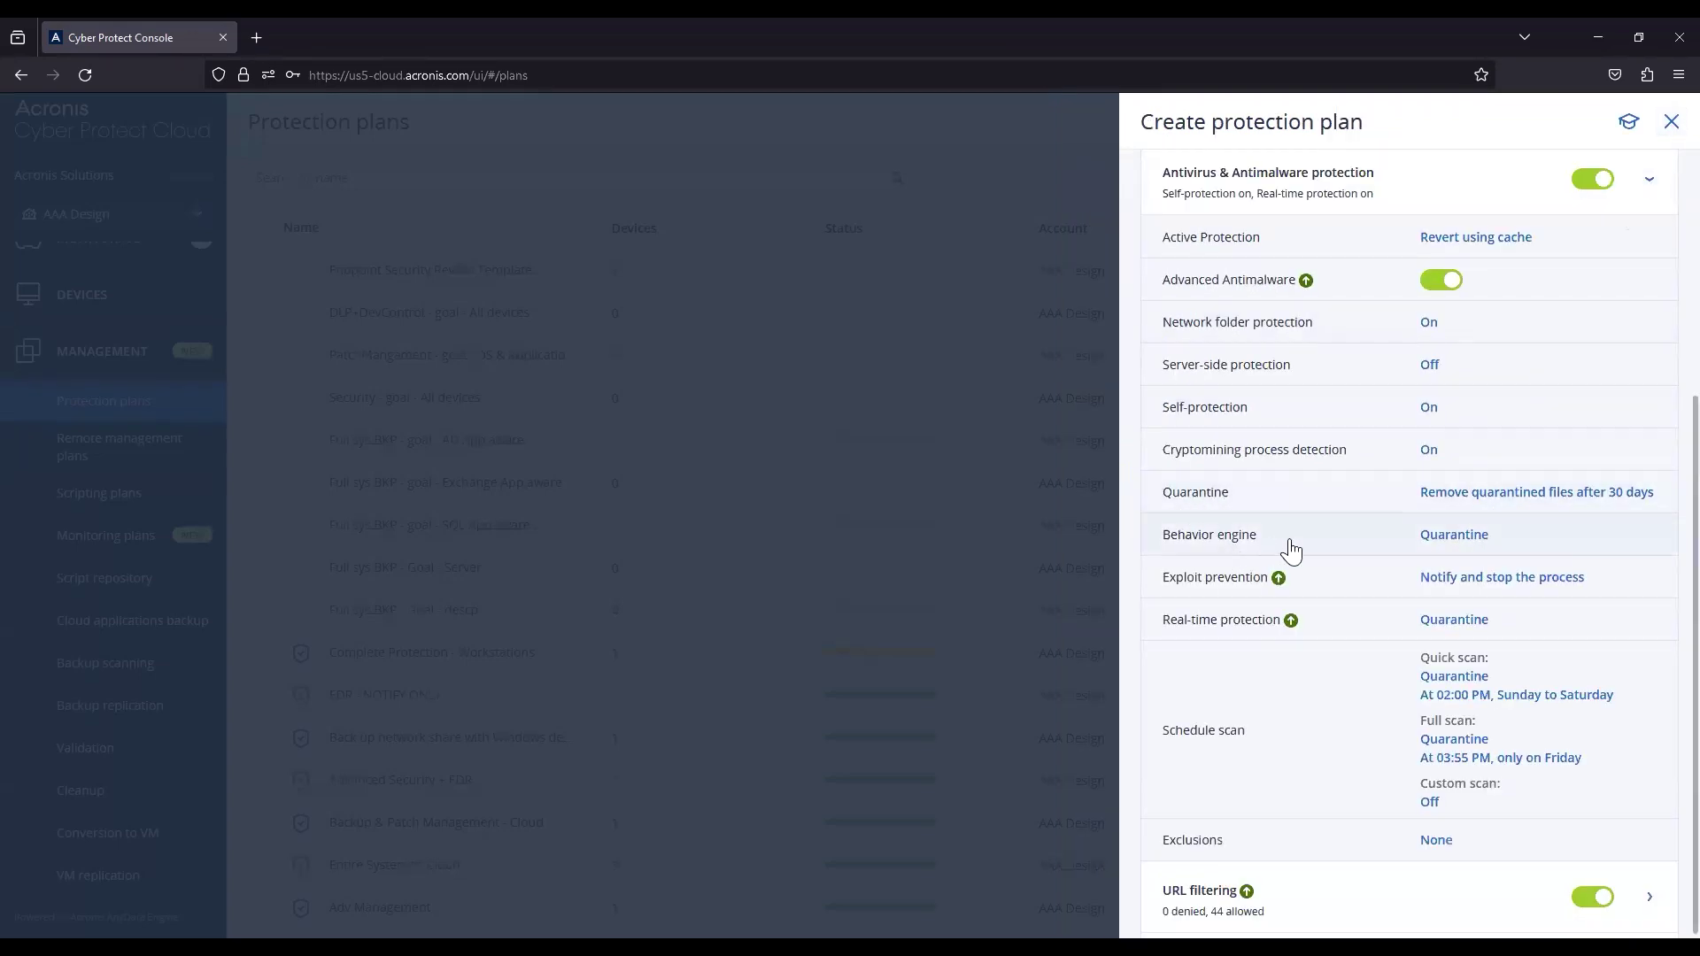
left_click(1329, 536)
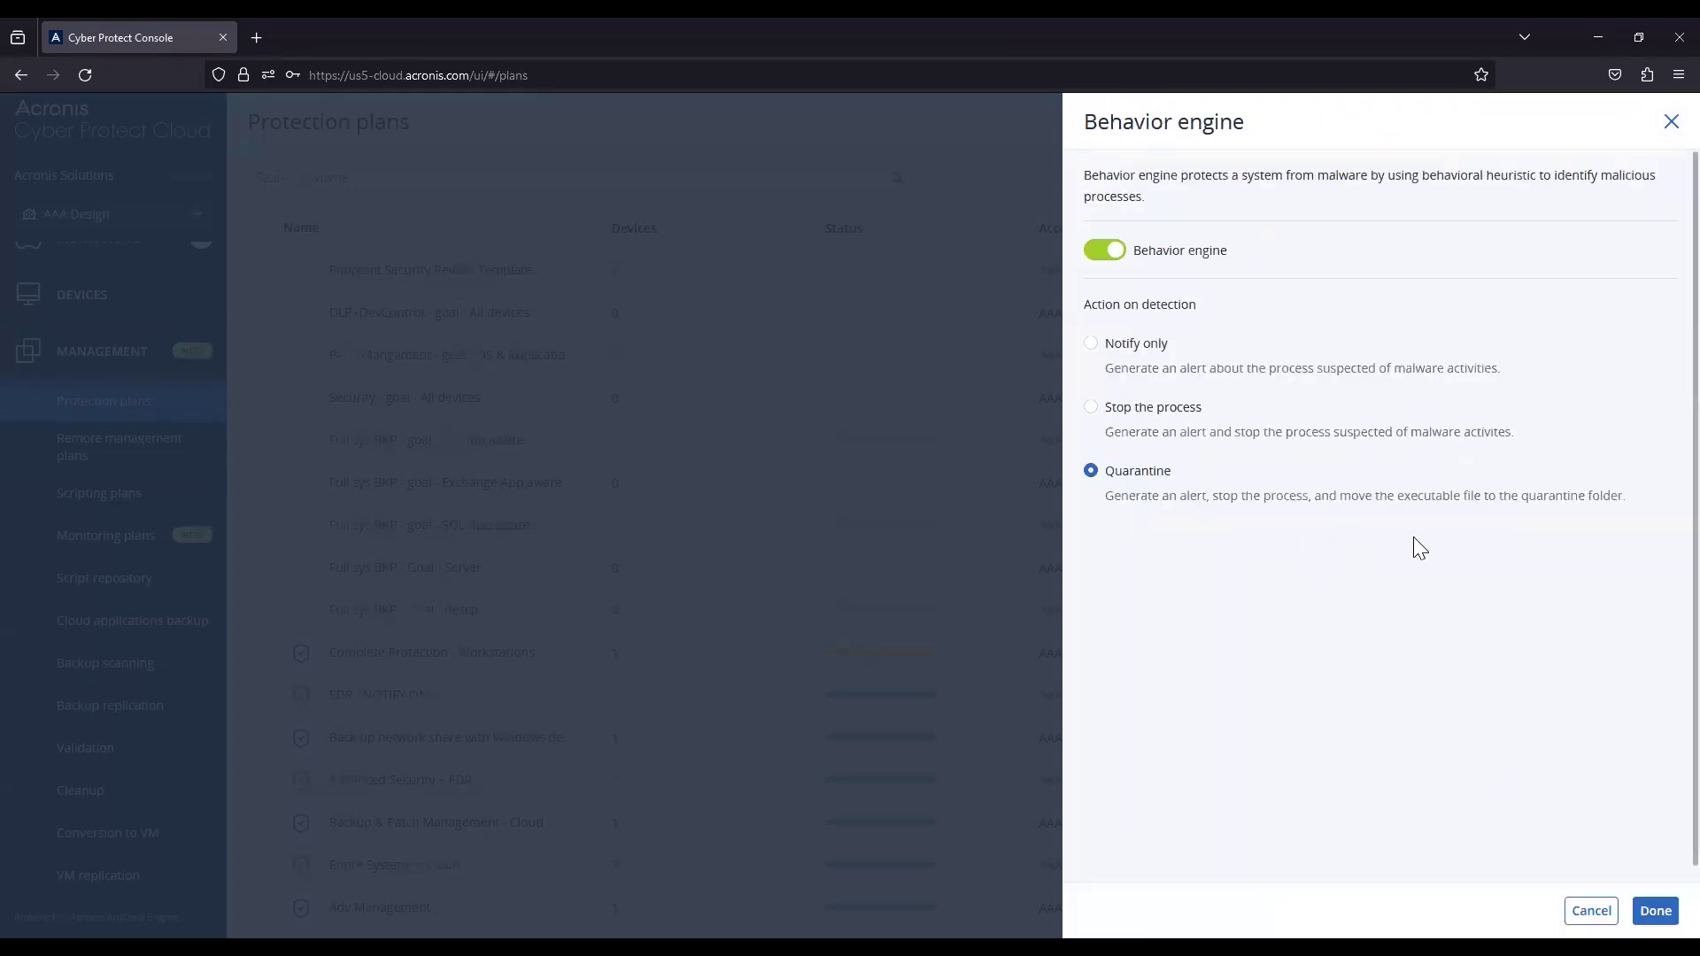
left_click(1671, 122)
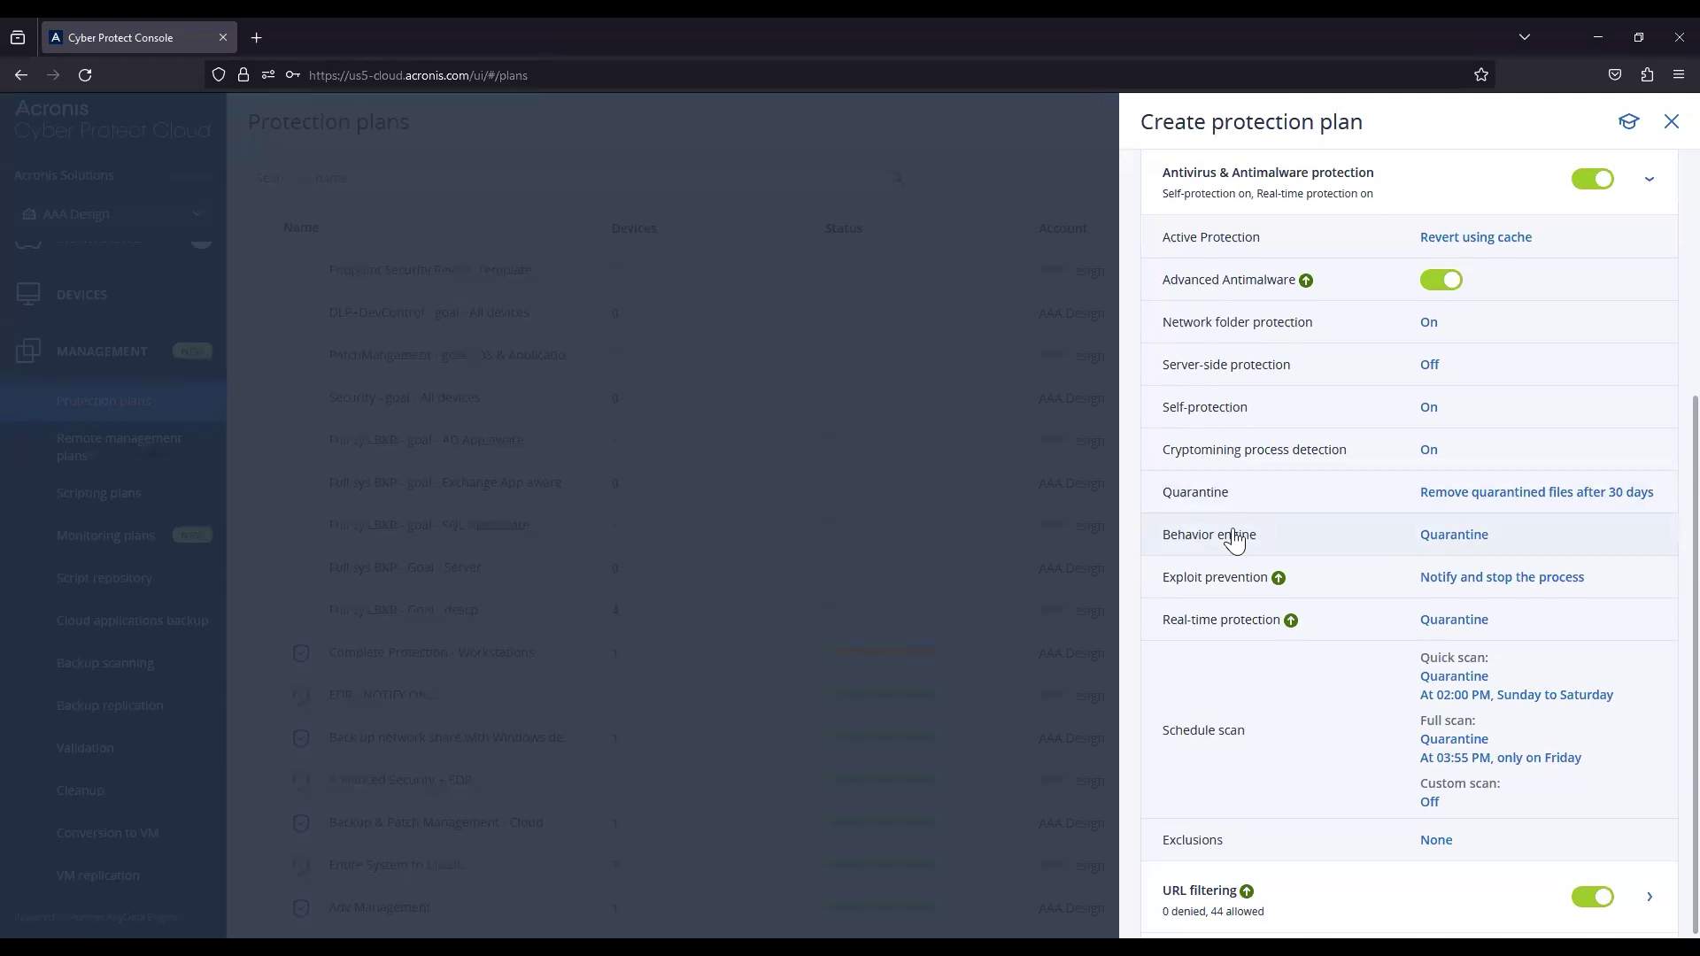
Step: Review the Behavior engine and Exploit prevention settings without changing anything
left_click(1324, 549)
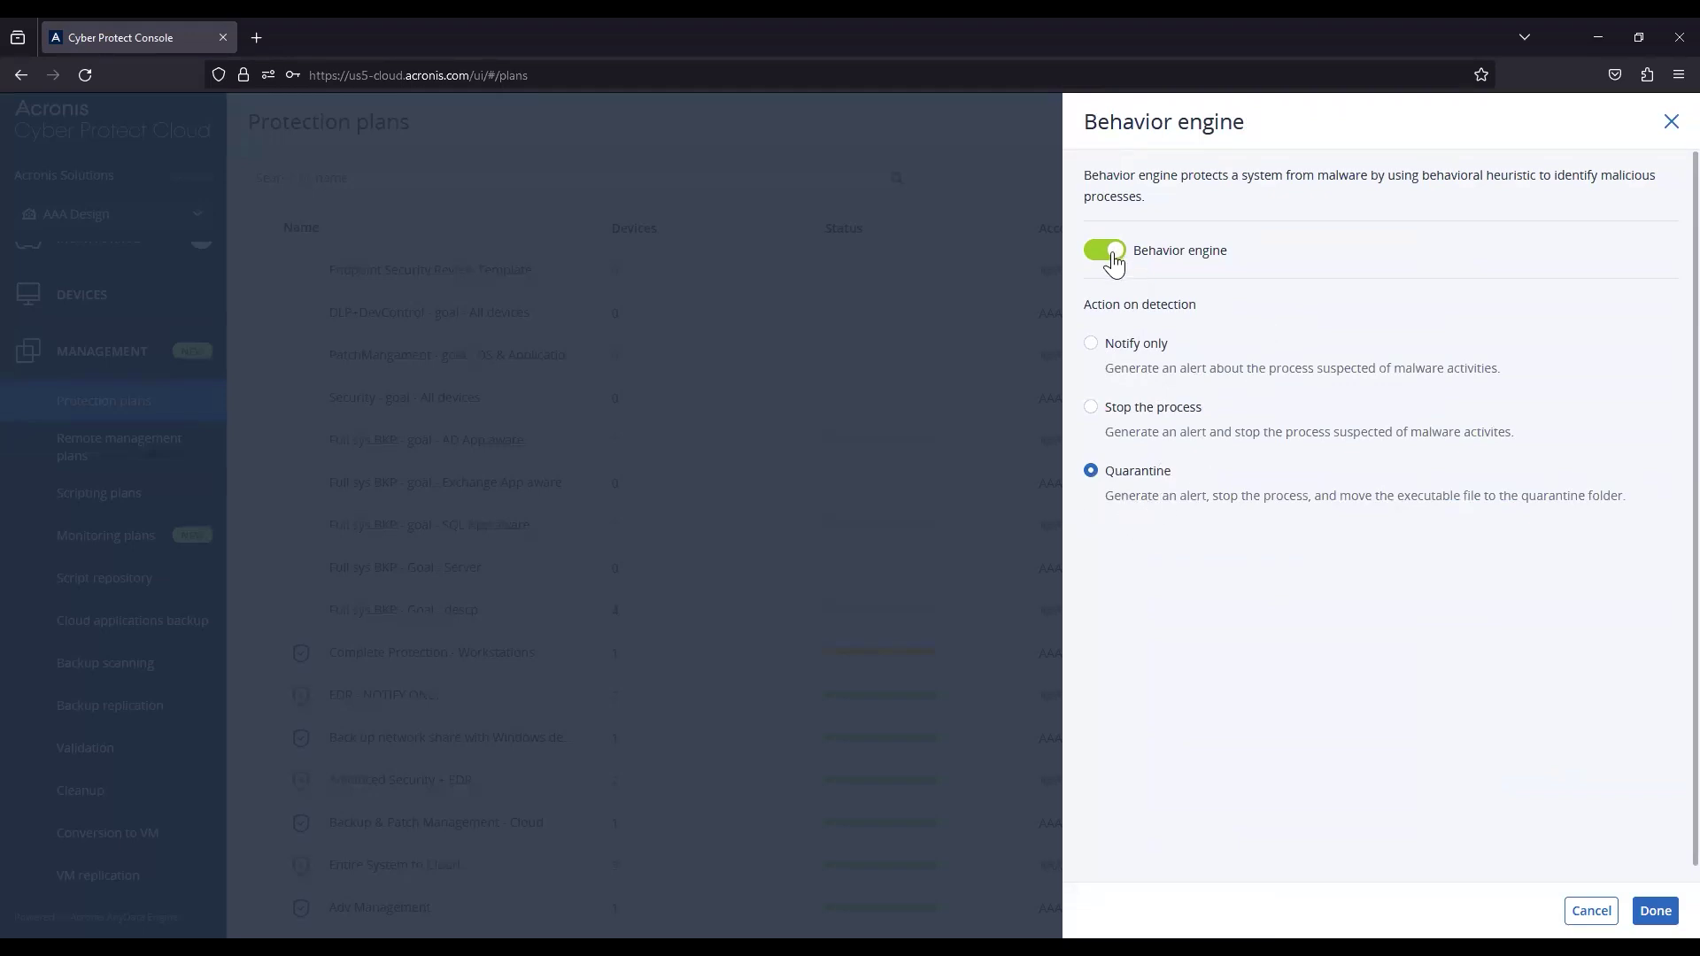
left_click_drag(1488, 177, 1612, 177)
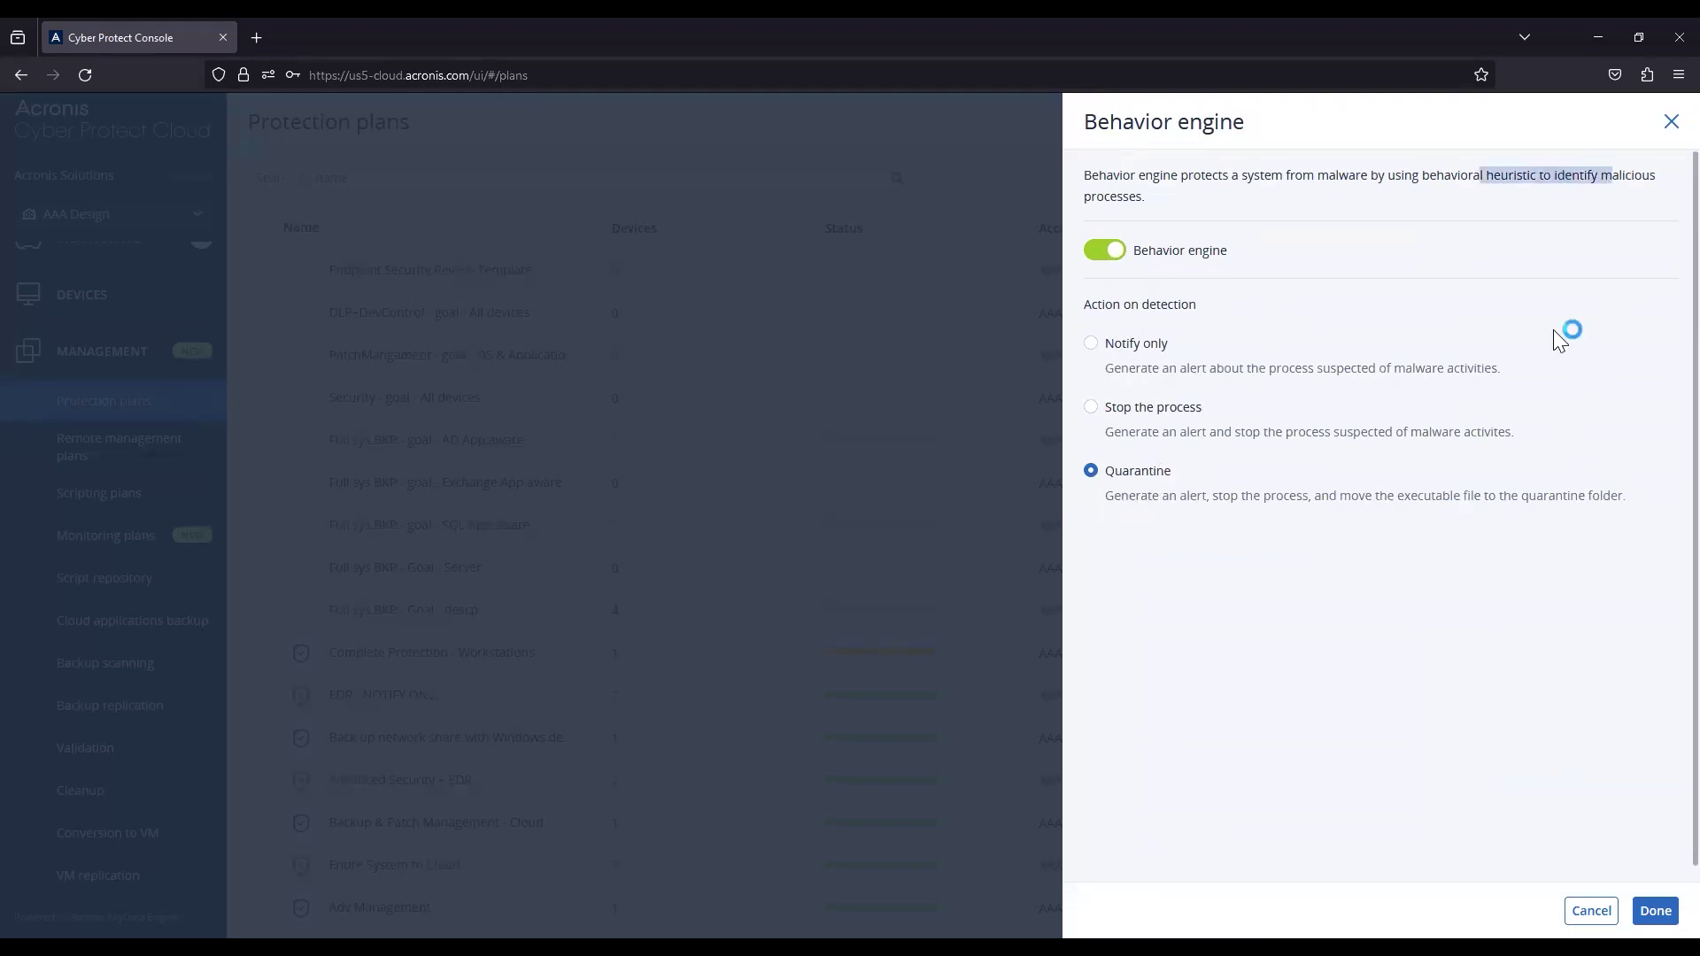
left_click(1467, 175)
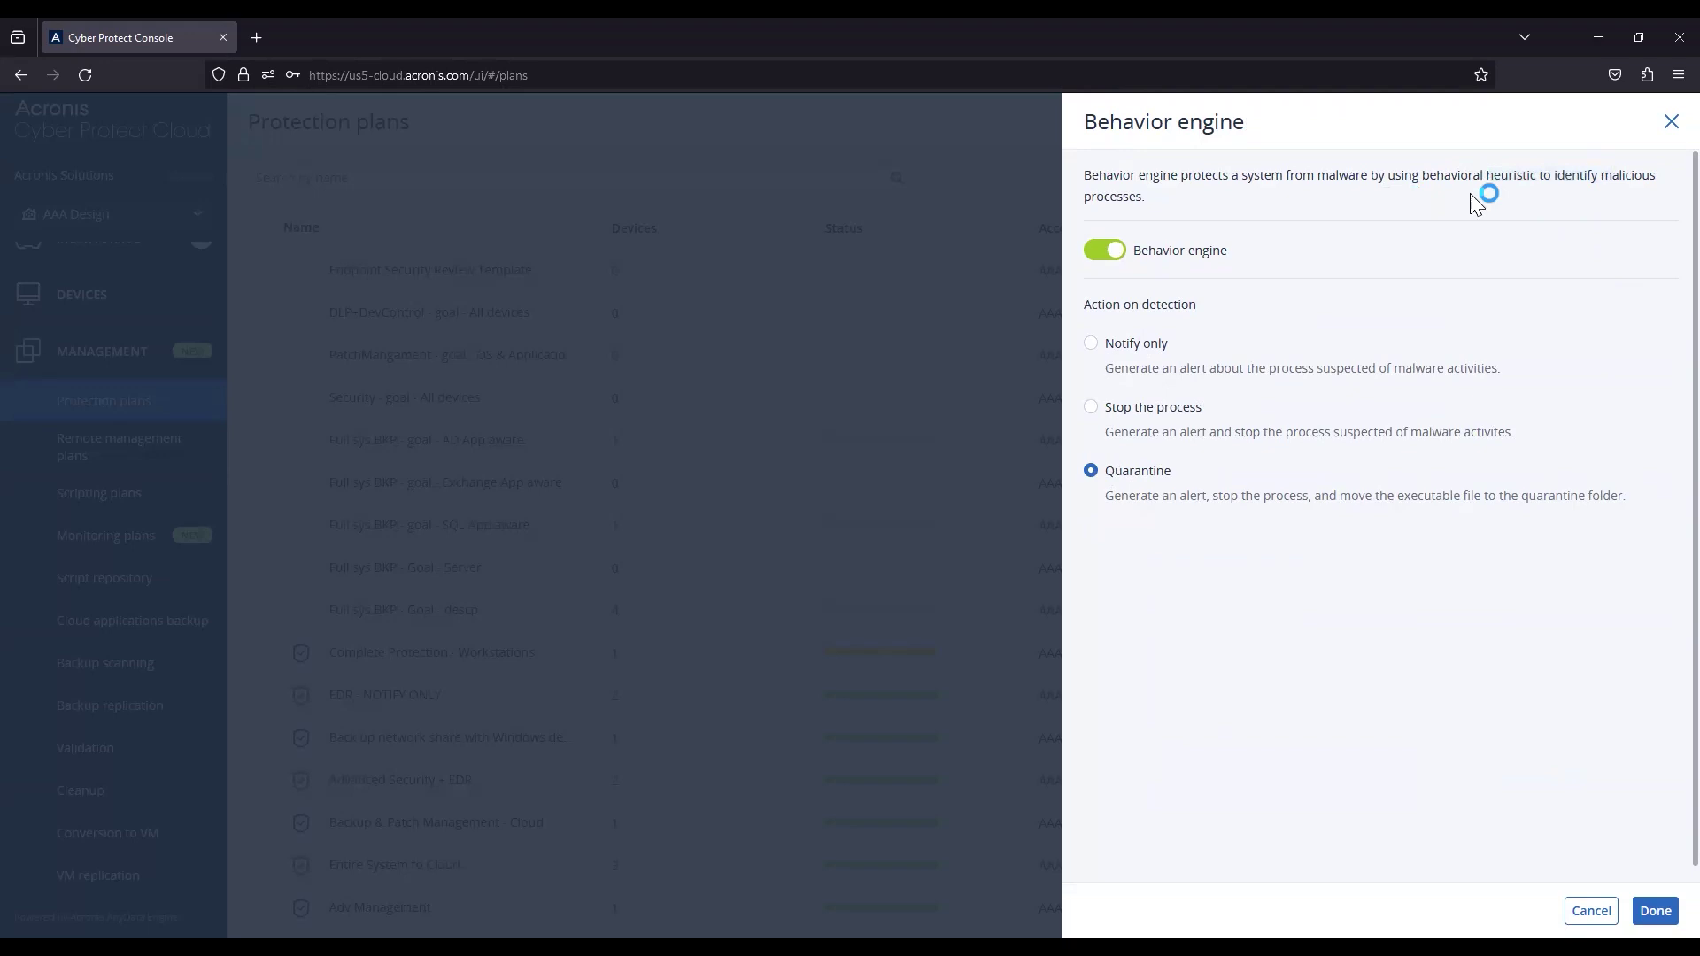
left_click(1670, 117)
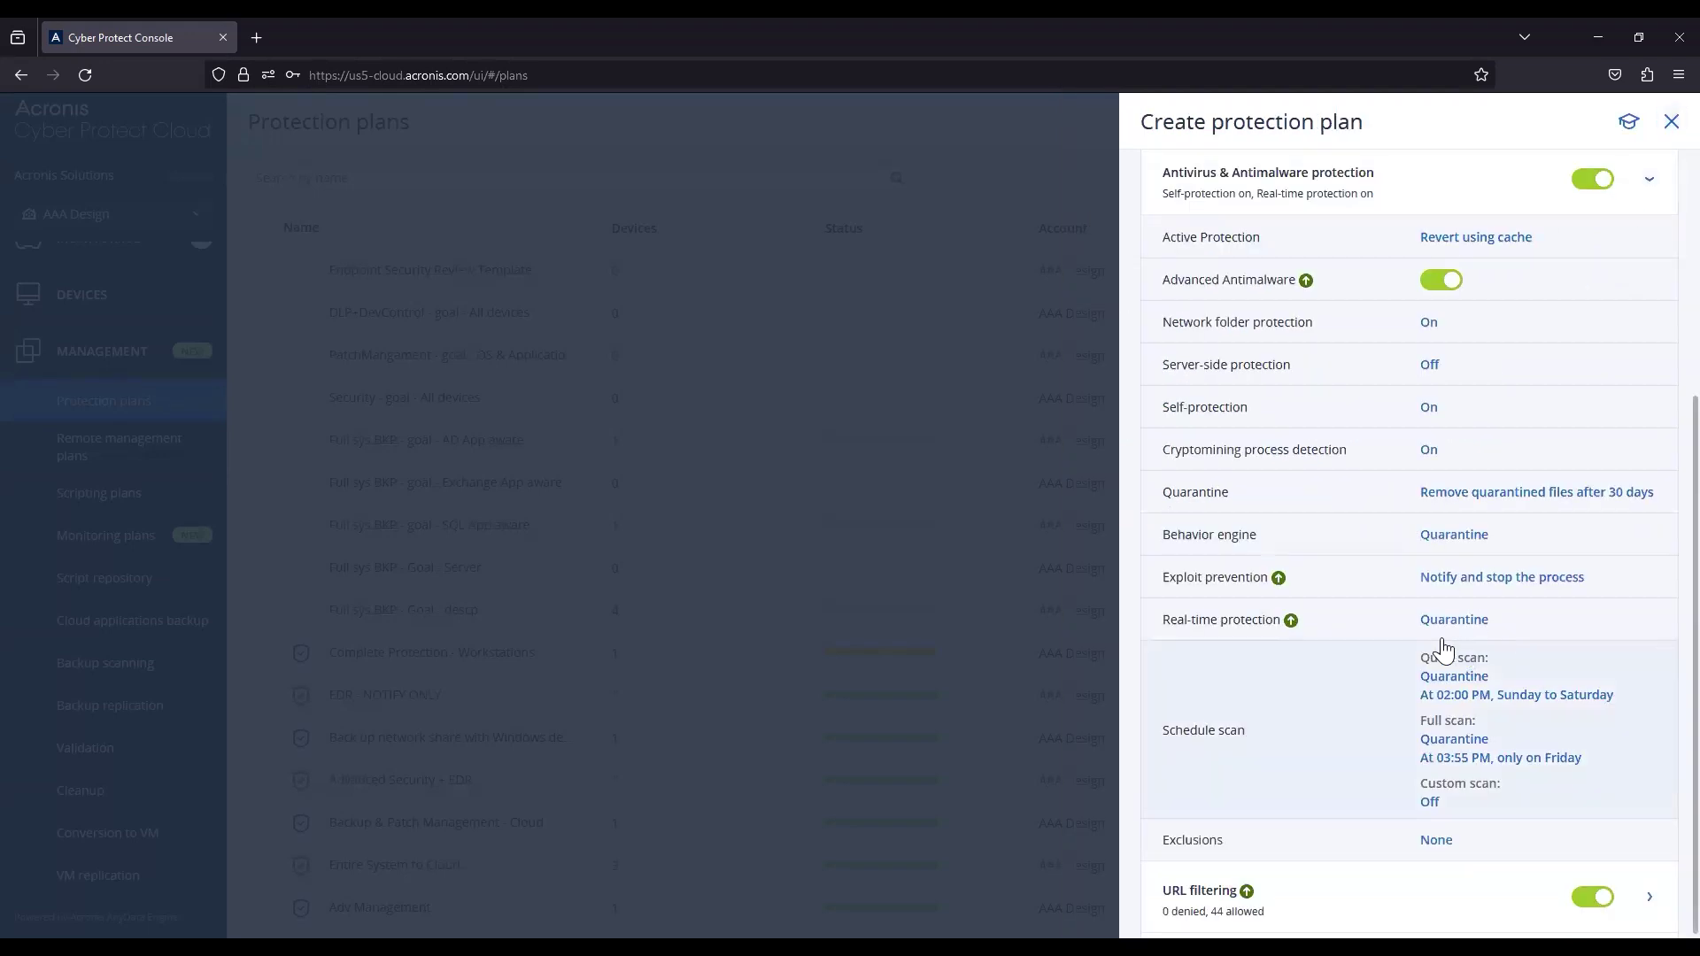
left_click(1423, 596)
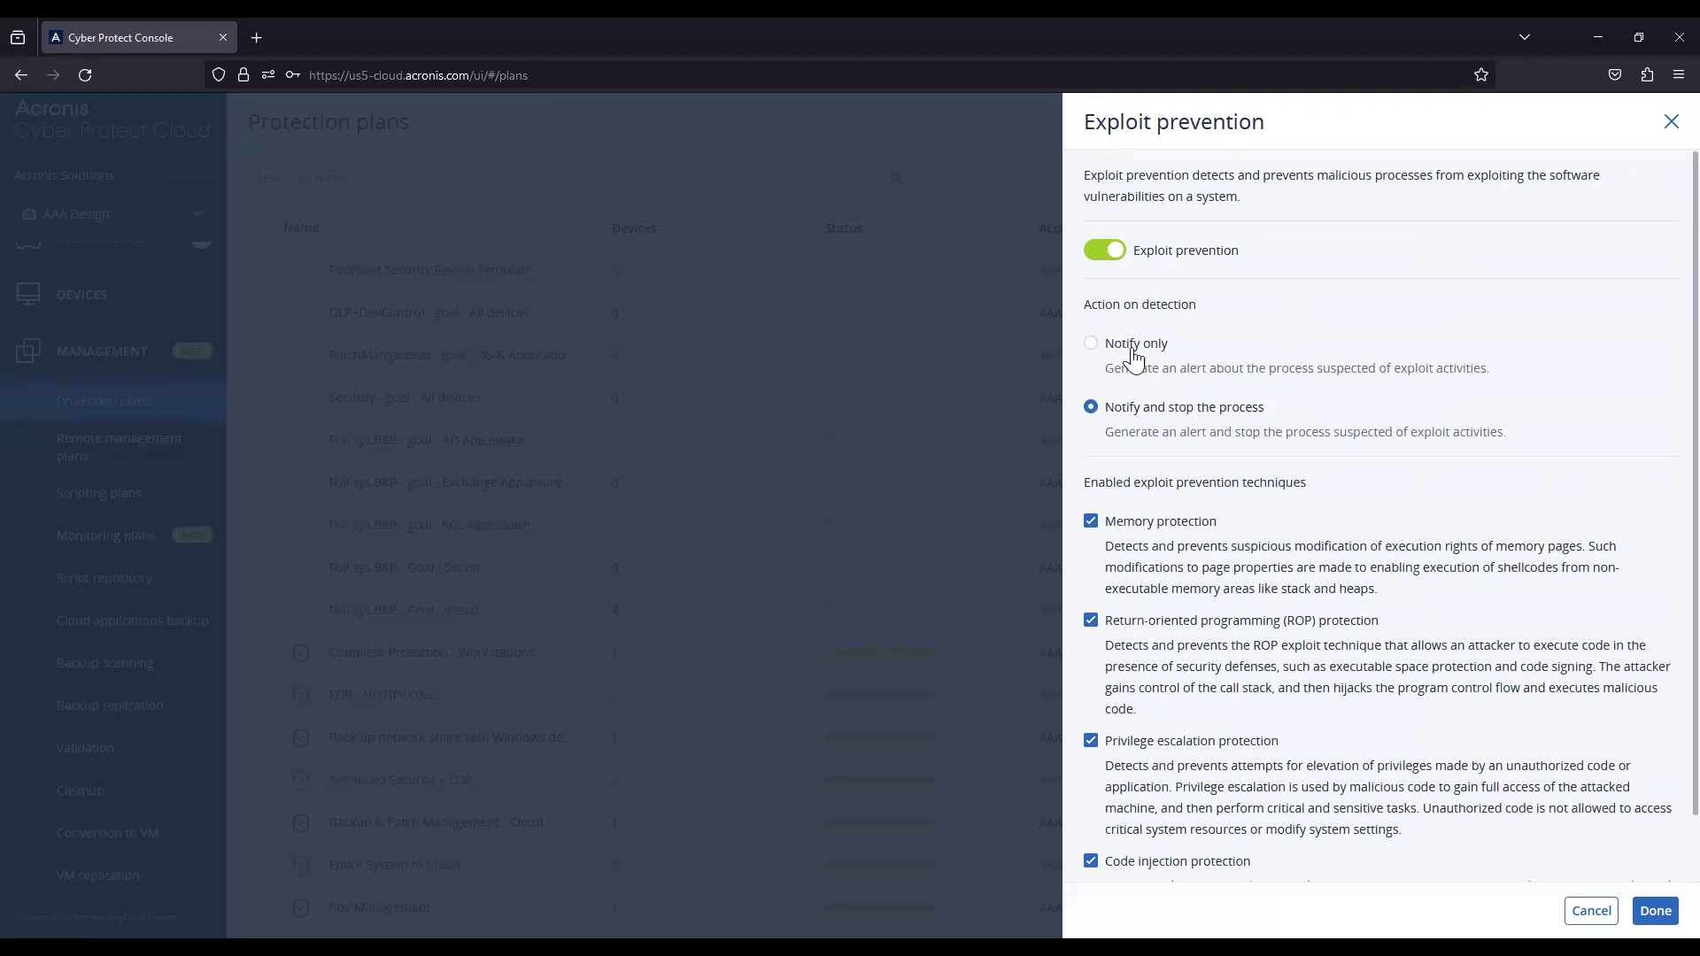
scroll(1398, 416, "down", 1)
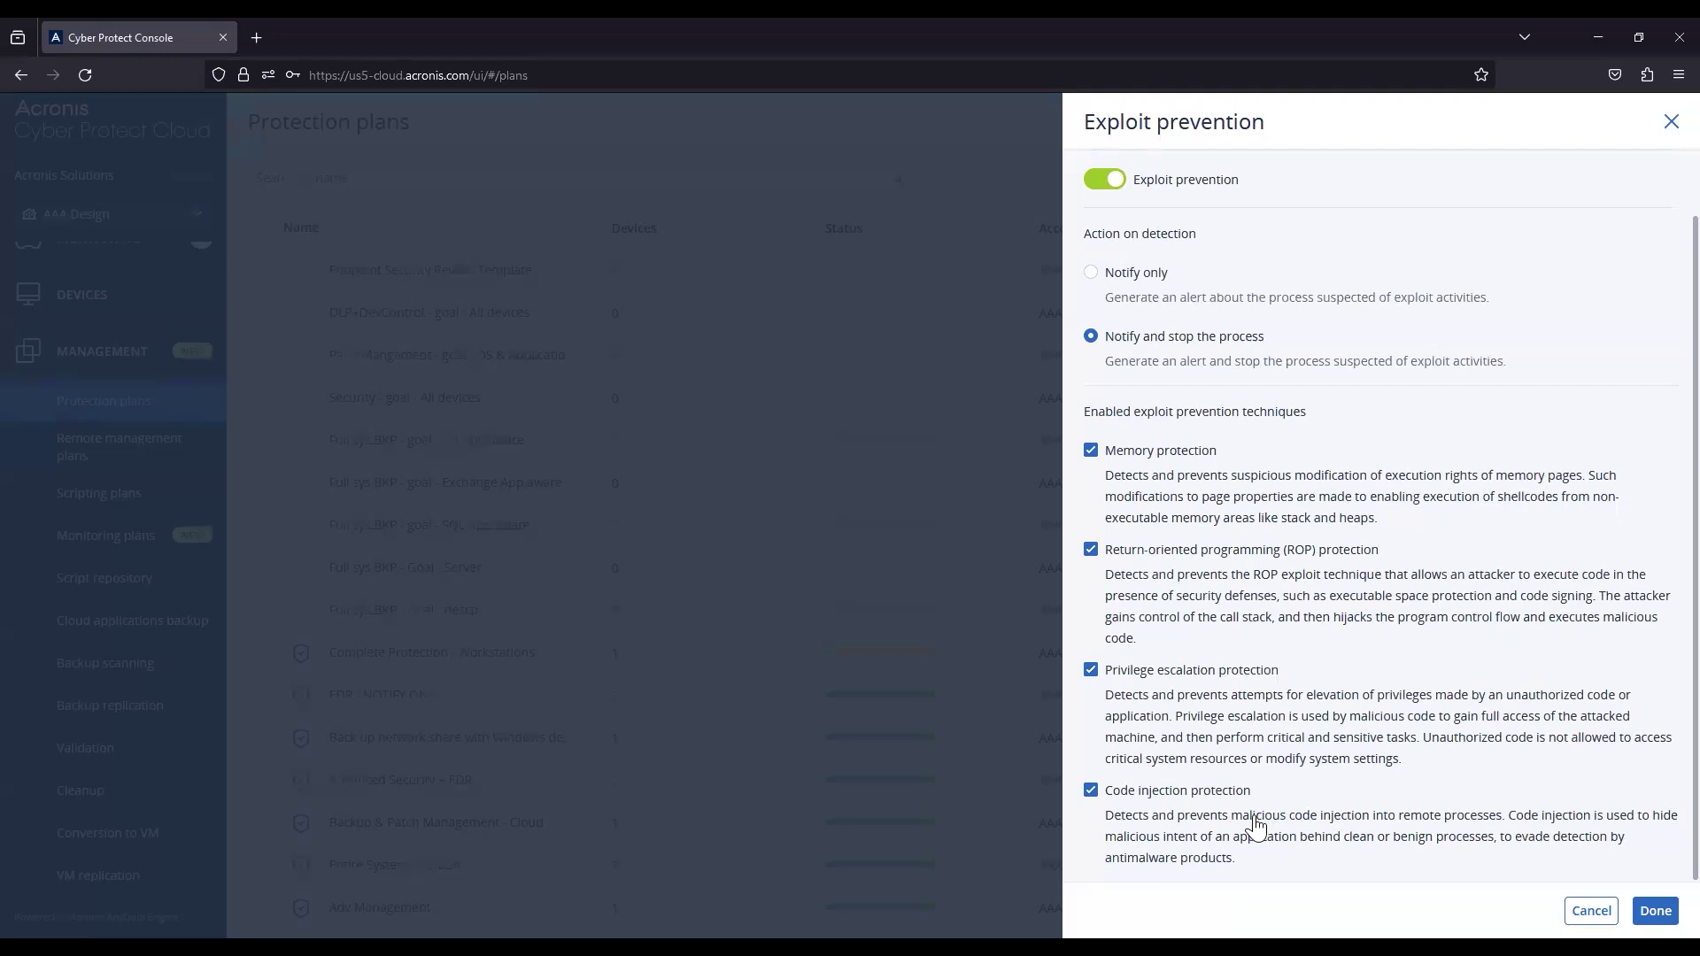
left_click(1670, 124)
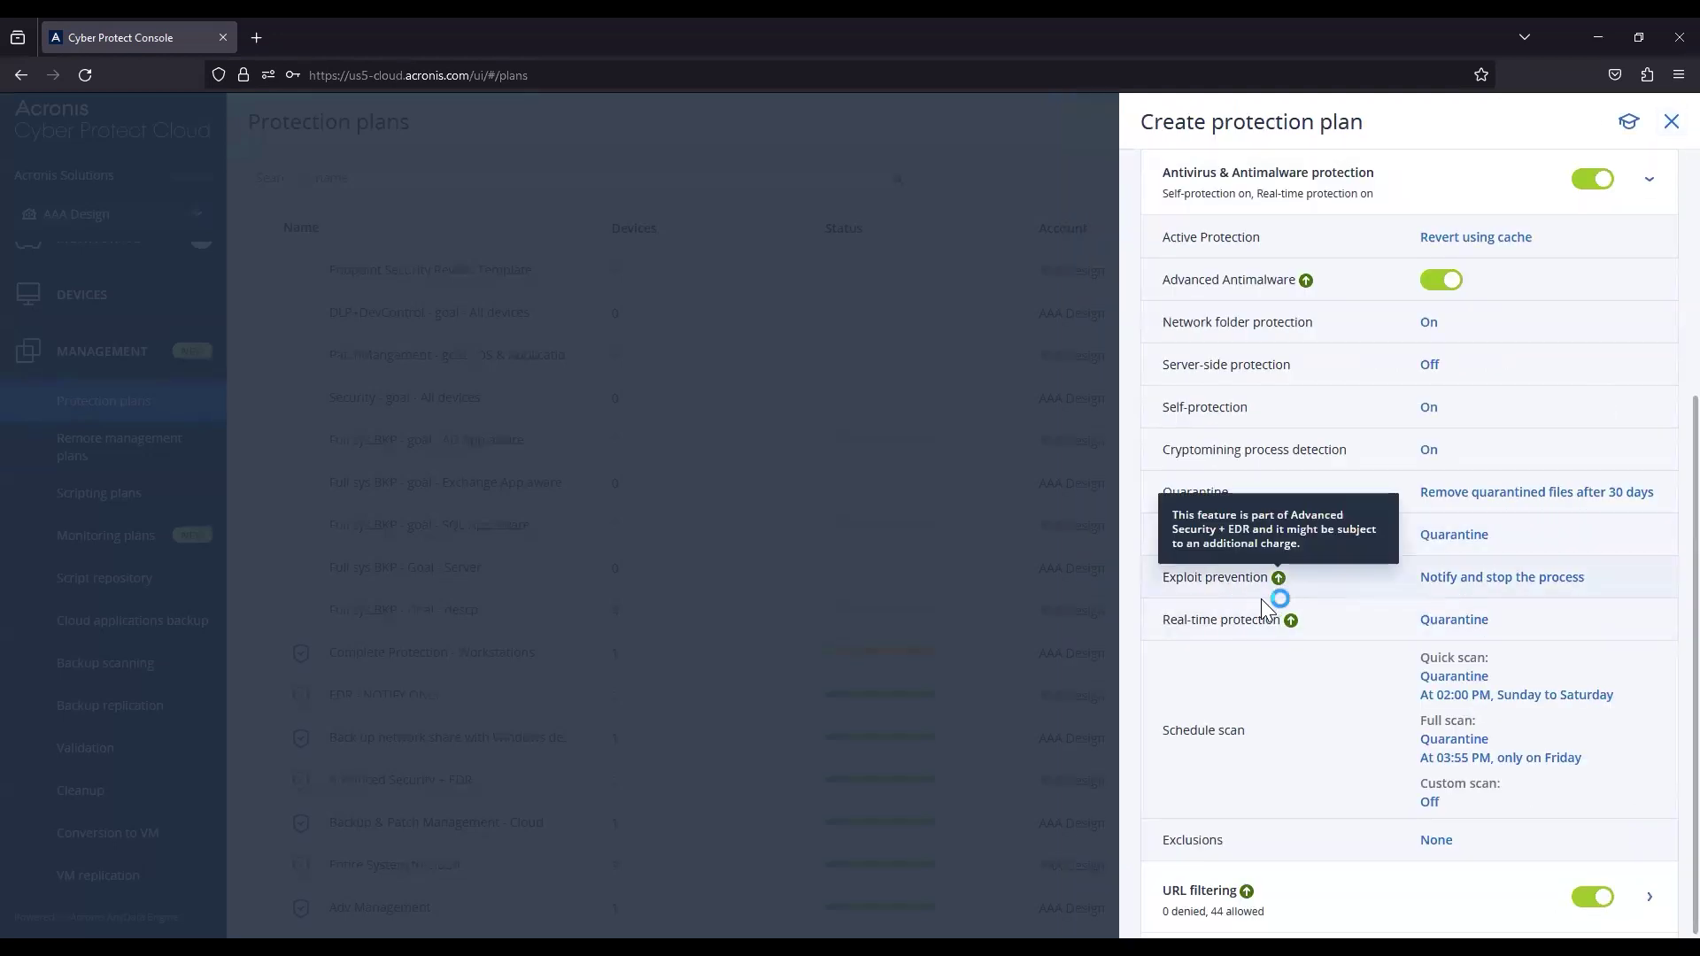
Step: Check Real-time protection's action on detection, keeping Quarantine, and cancel out unchanged
left_click(1361, 634)
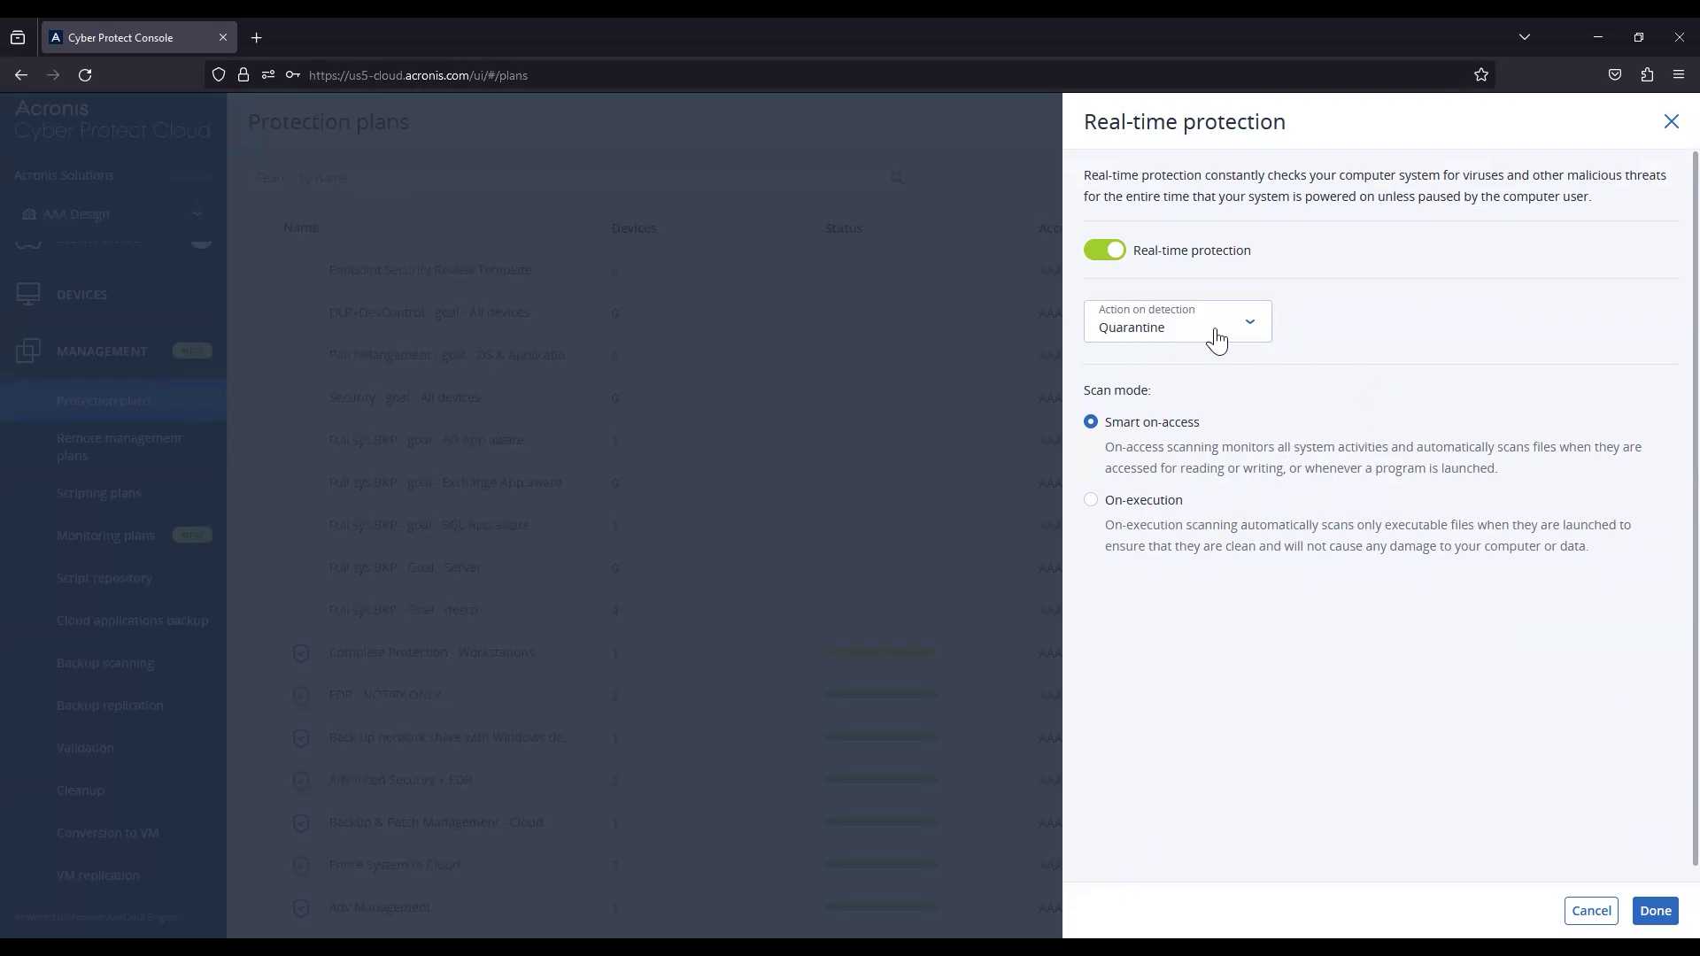
left_click(1247, 332)
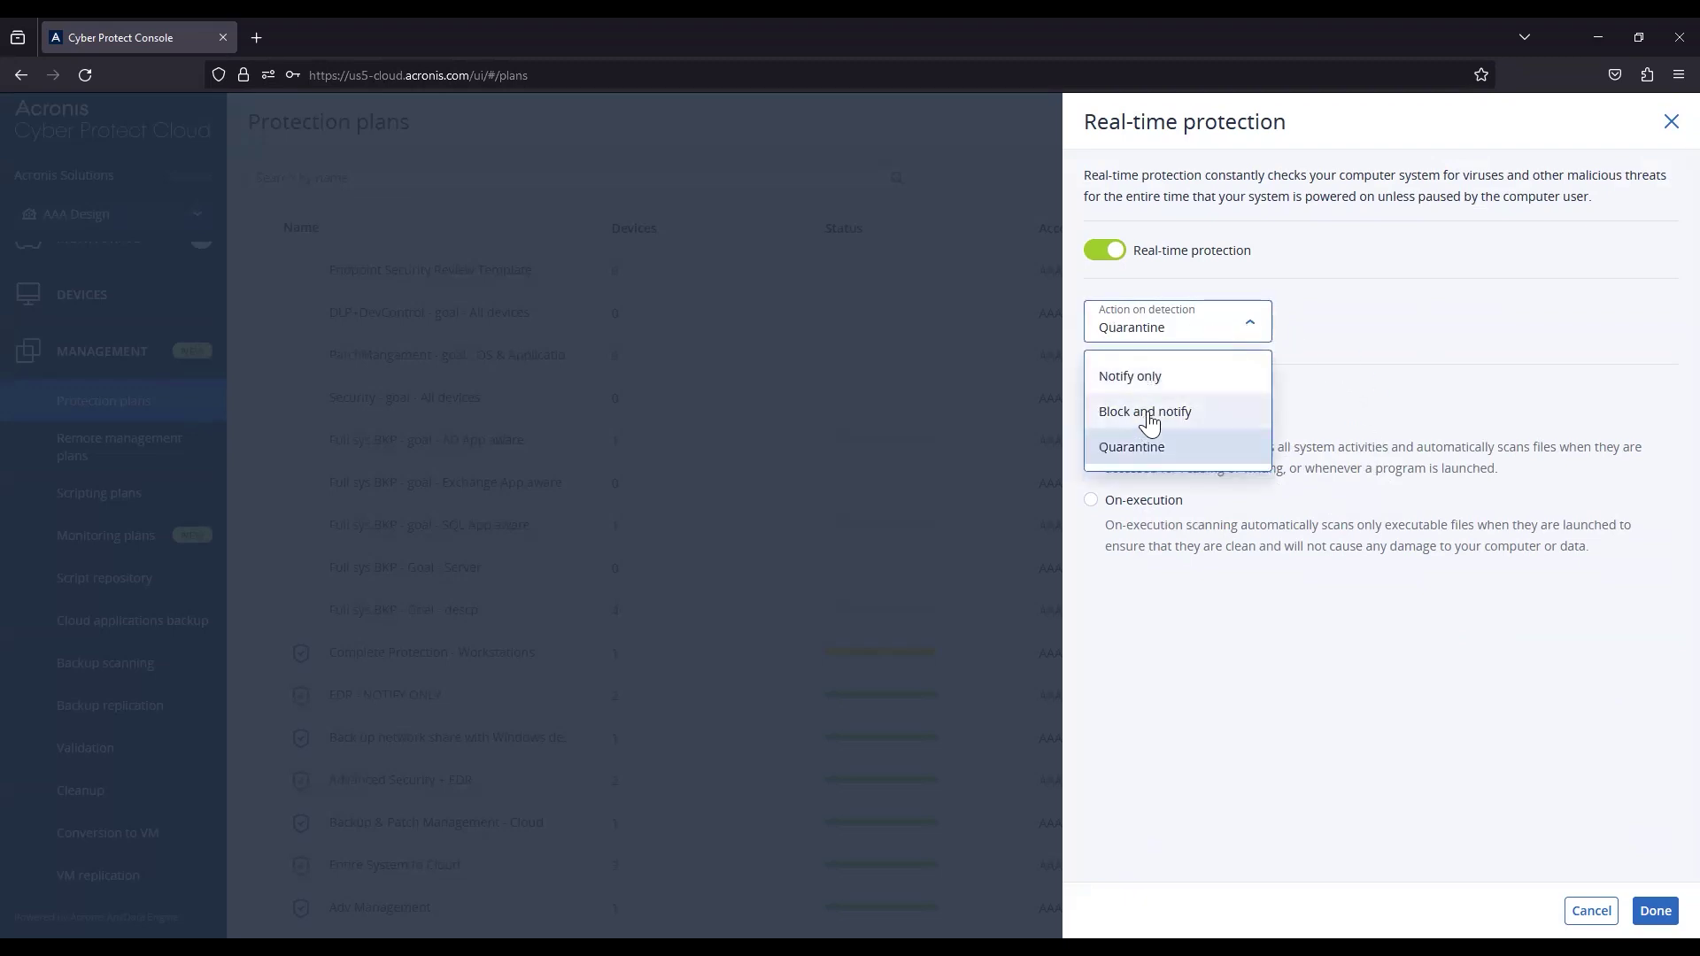
left_click(1375, 280)
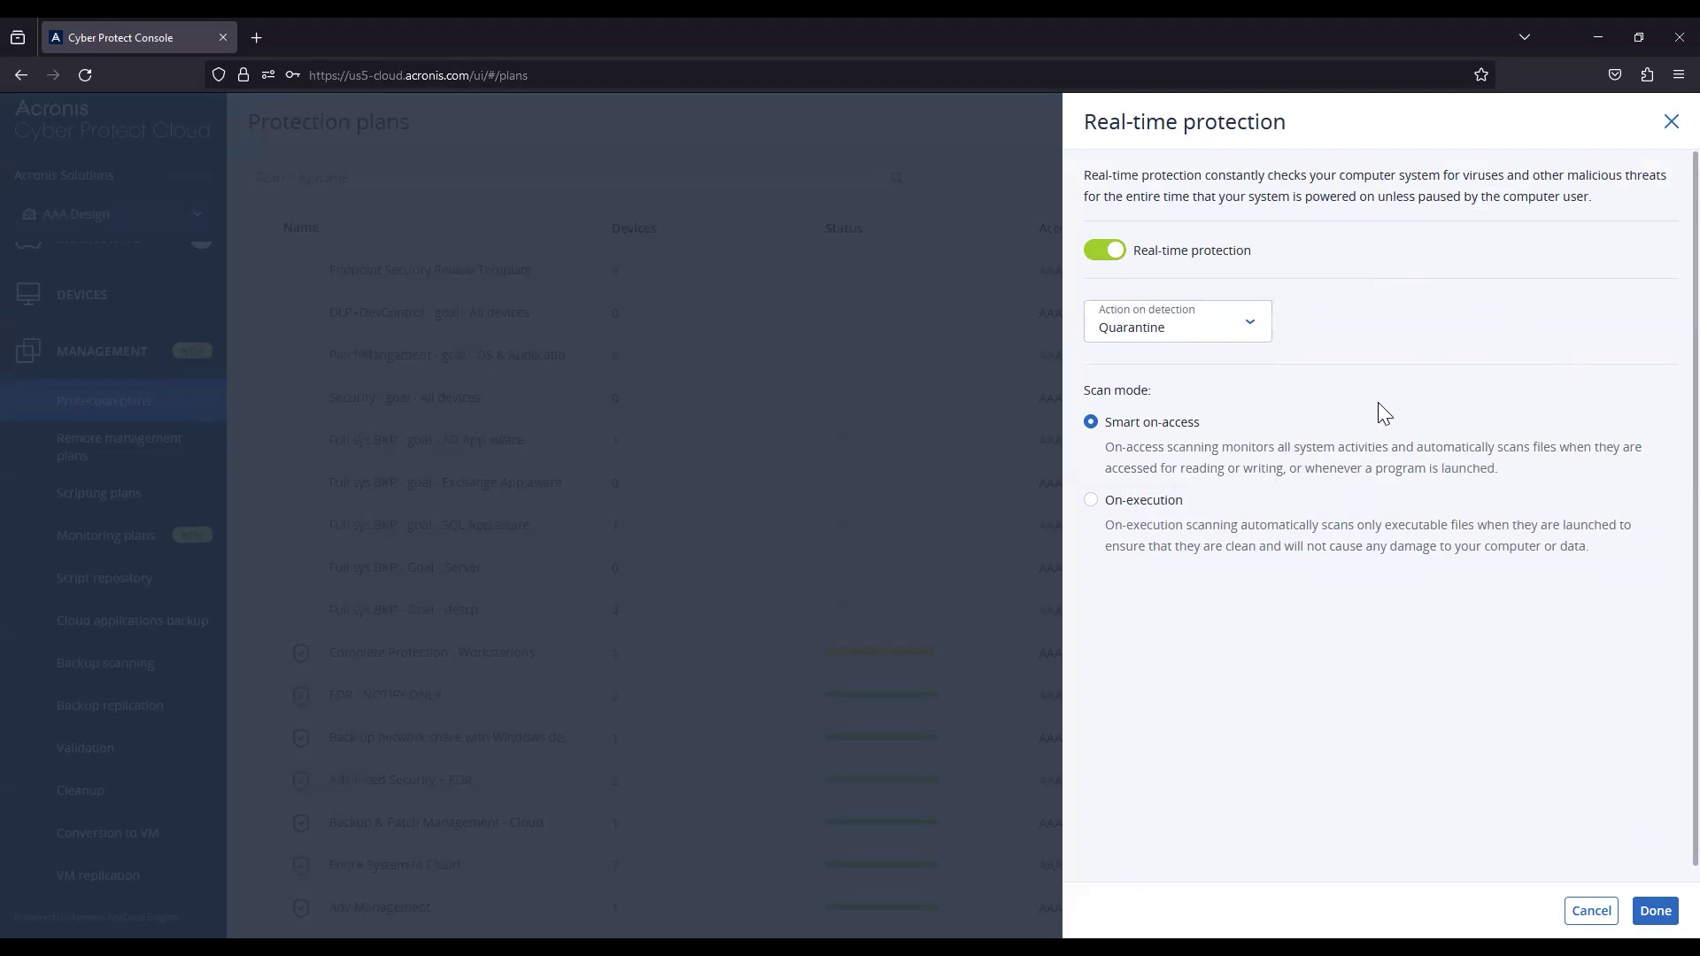
left_click(1590, 910)
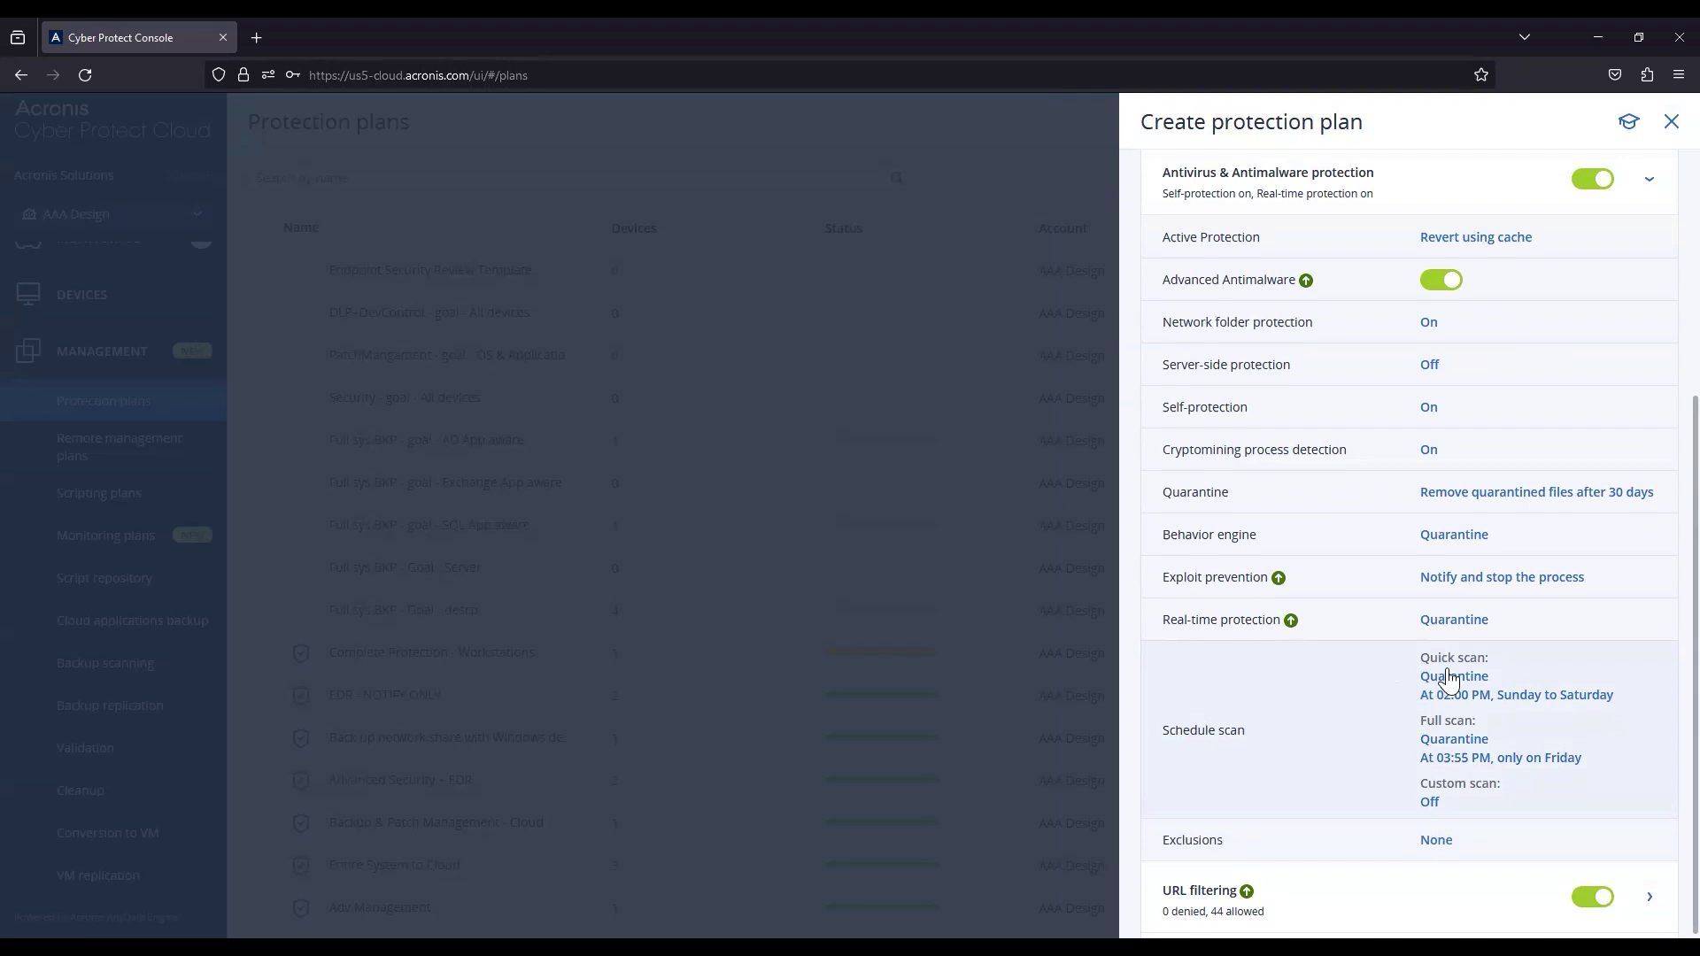
Step: Open Schedule scan and review Quick scan: Quarantine, daily at 02:00 PM, plus start conditions
left_click(1406, 722)
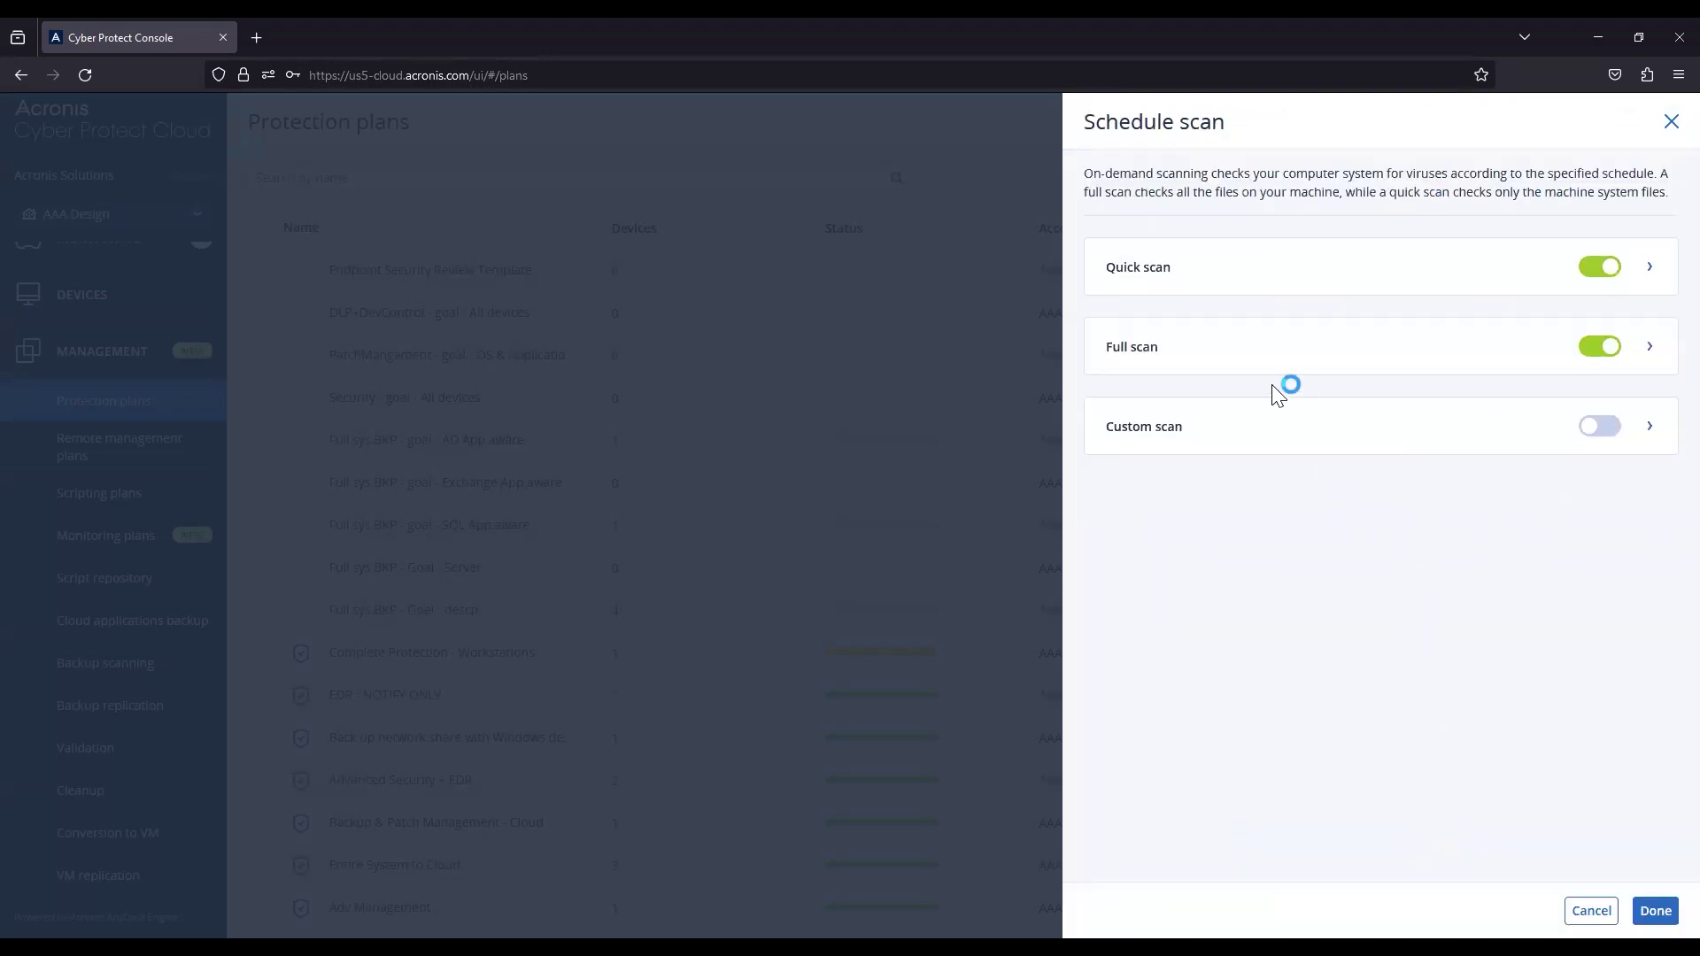
left_click(1644, 272)
left_click(1649, 268)
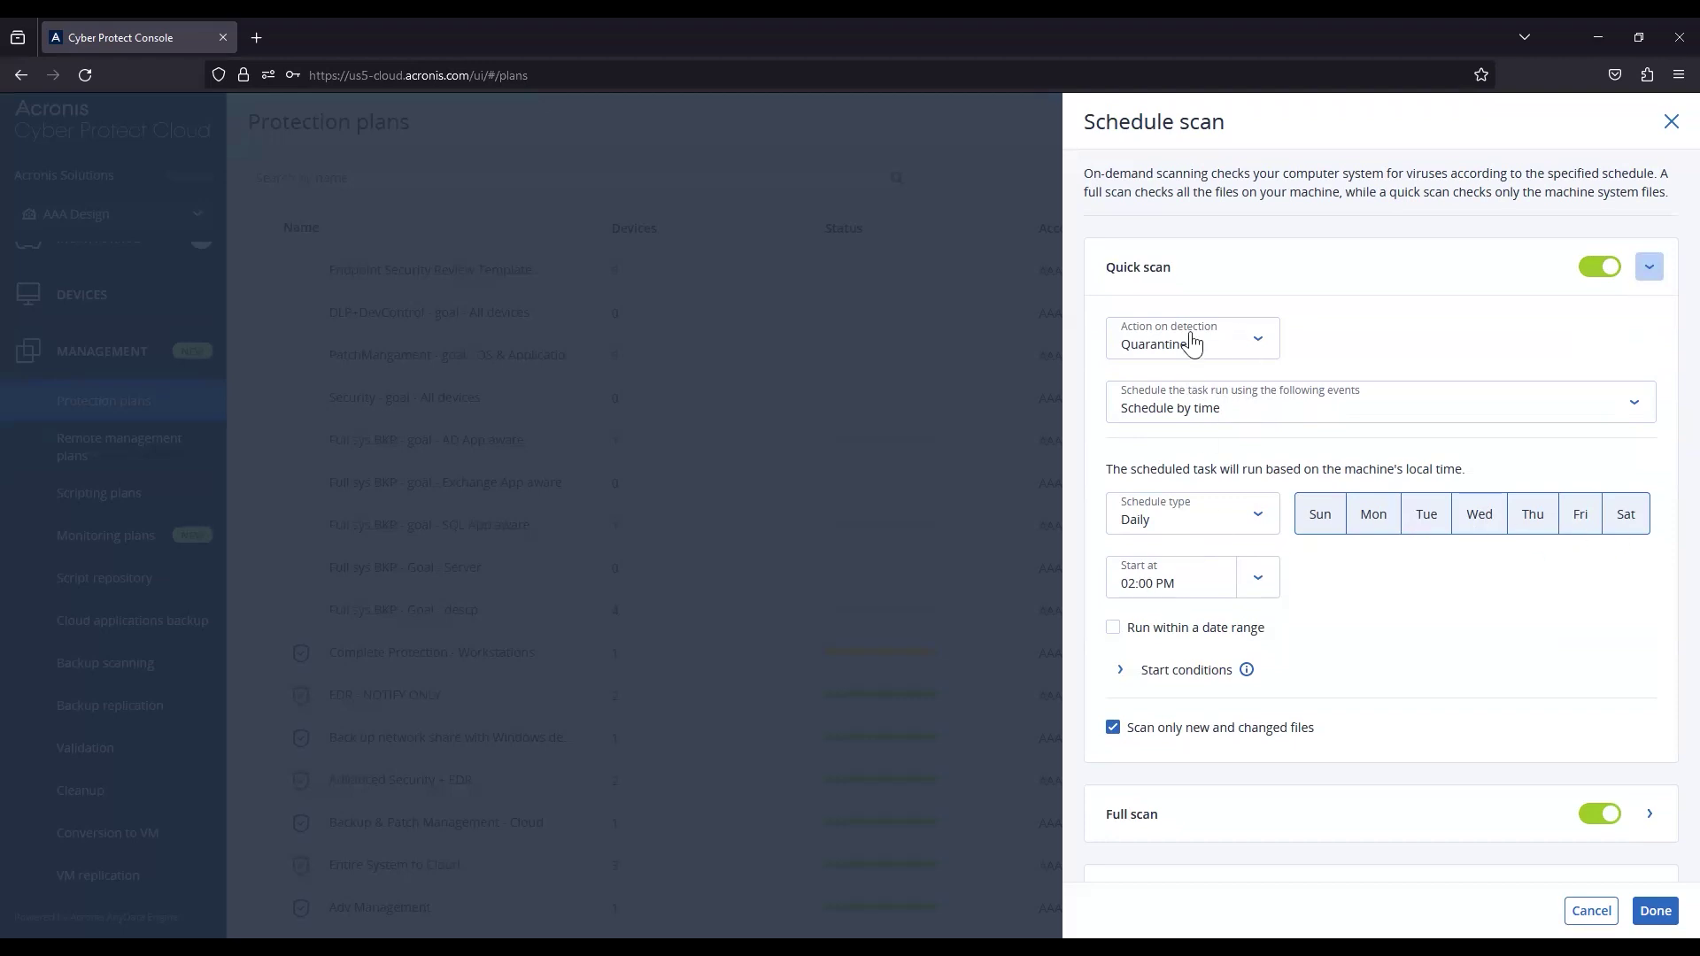
left_click(1121, 671)
scroll(1360, 649, "down", 3)
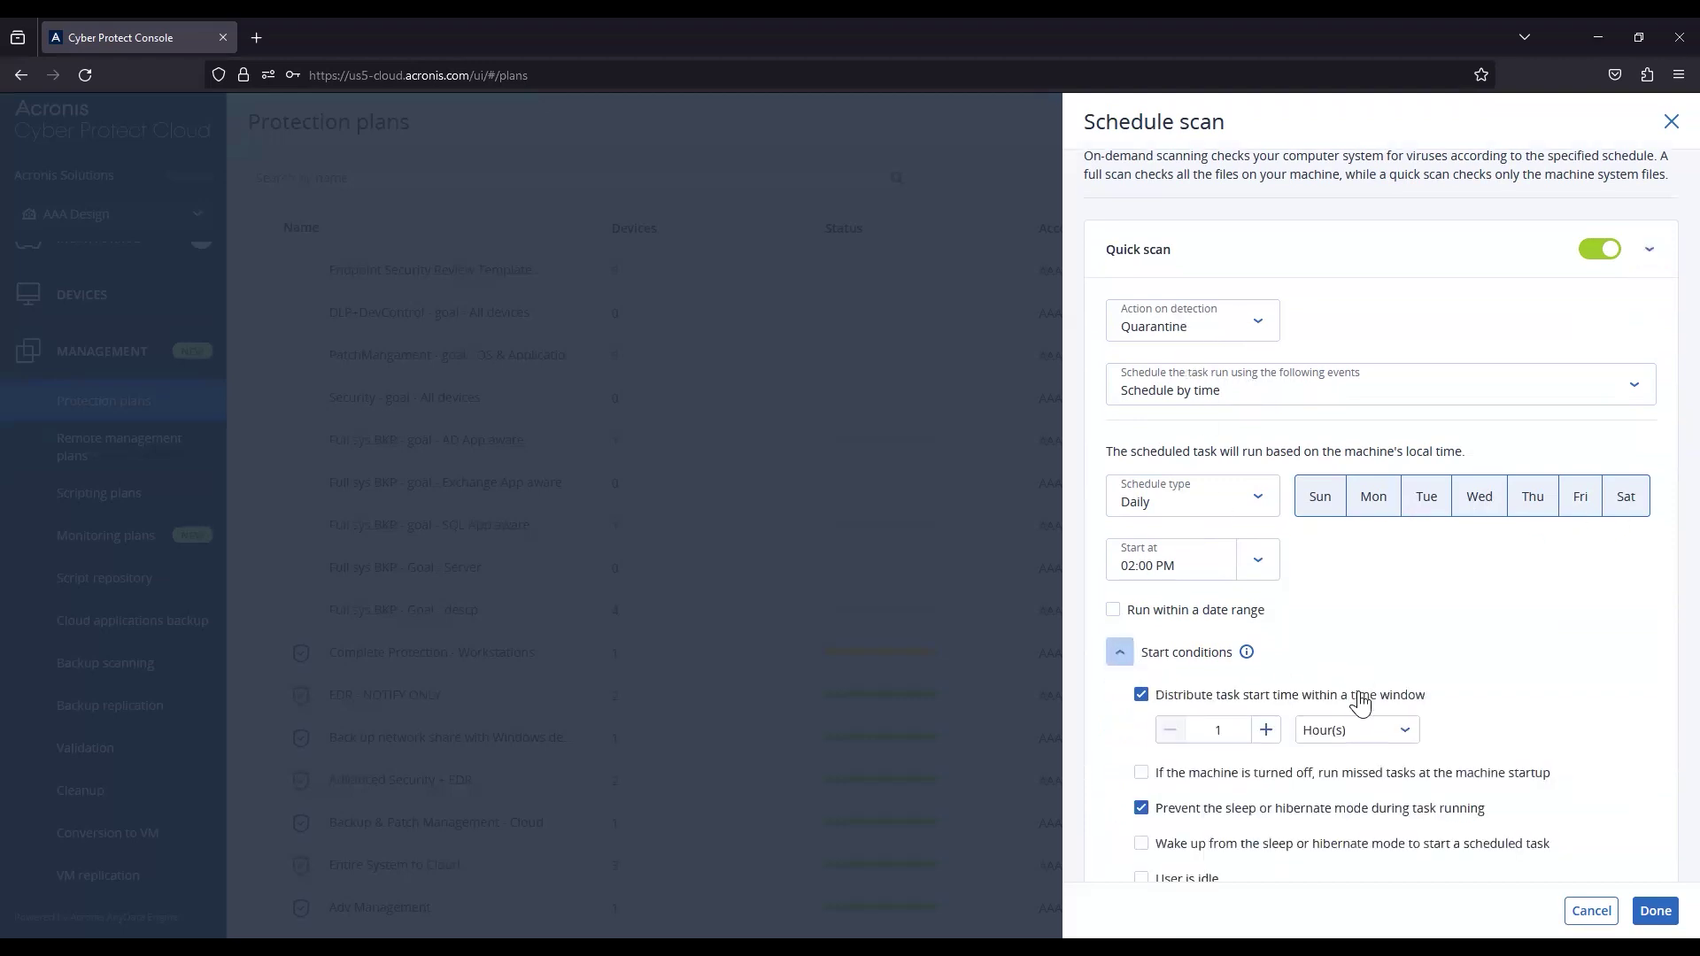
left_click(1121, 469)
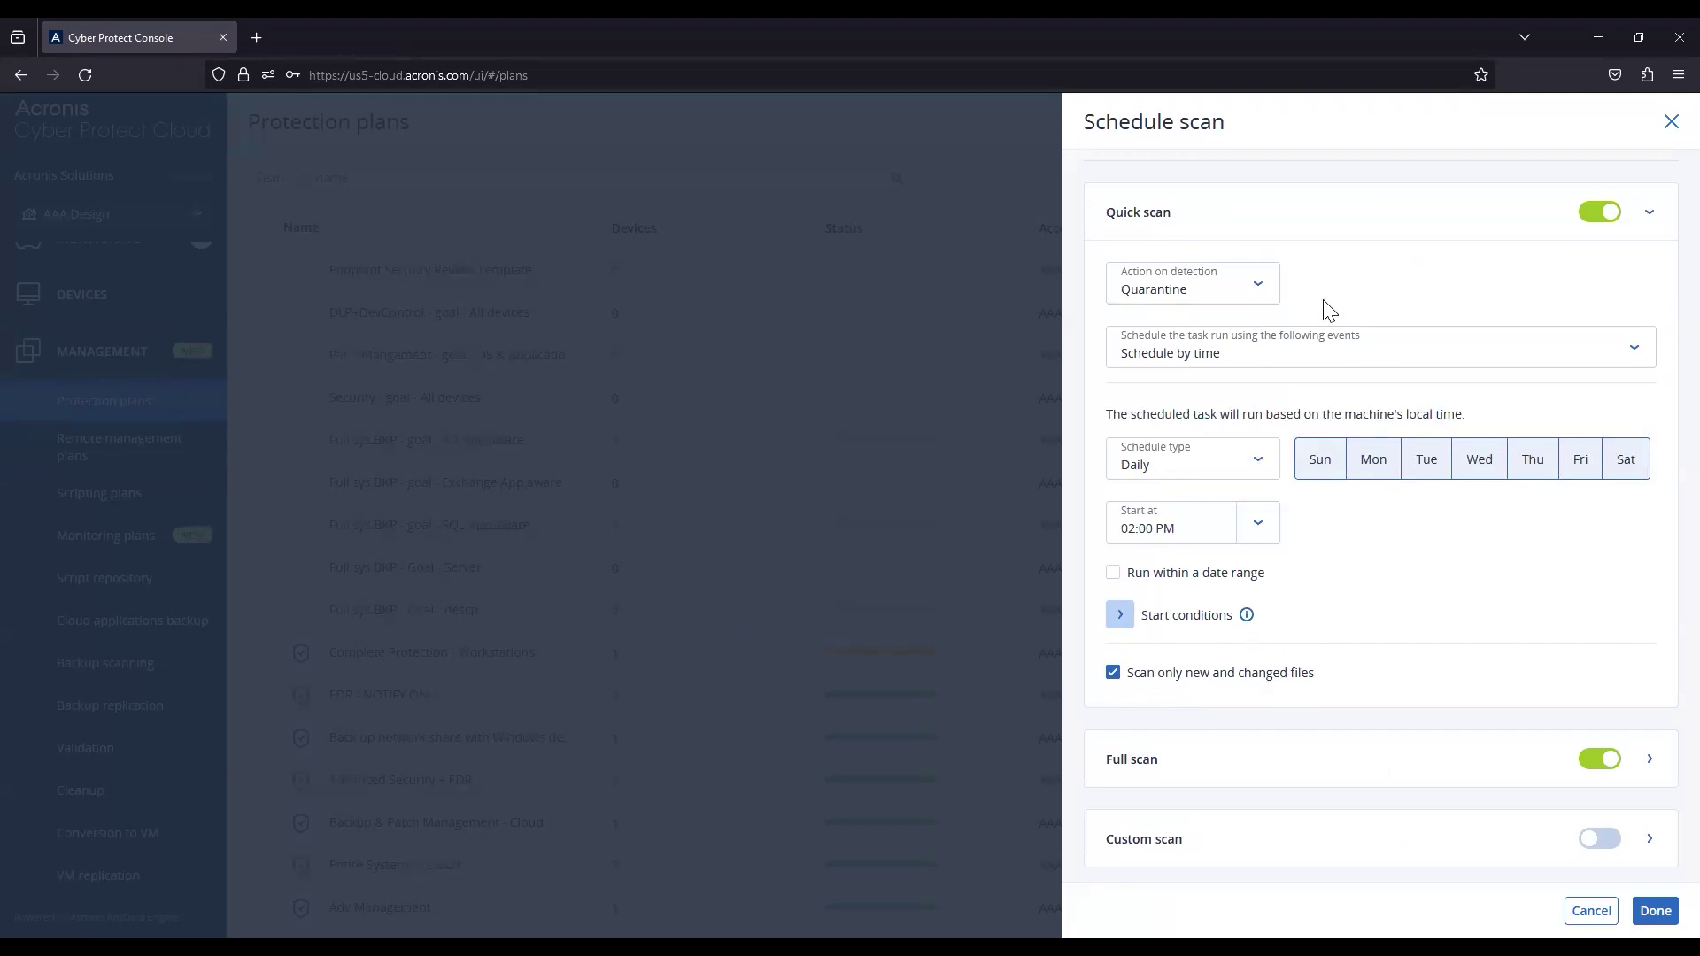
scroll(1453, 487, "up", 1)
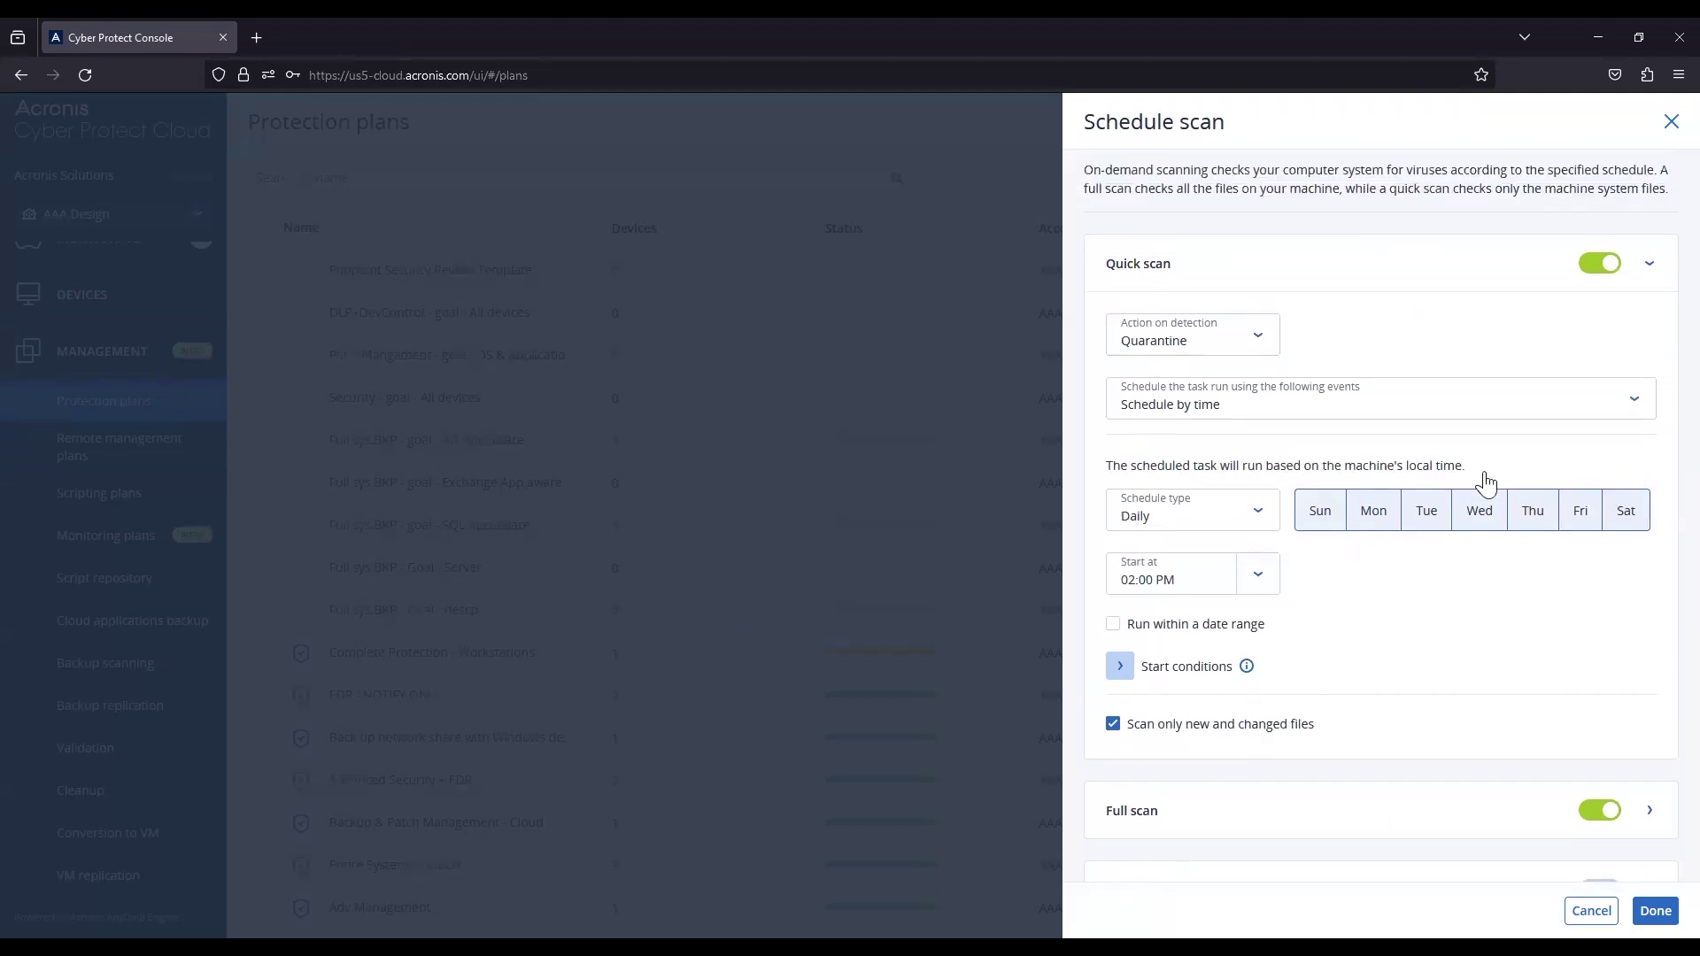
Step: Review Full scan (Quarantine, 03:55 PM on Fridays) and return to the plan unchanged
left_click(1647, 269)
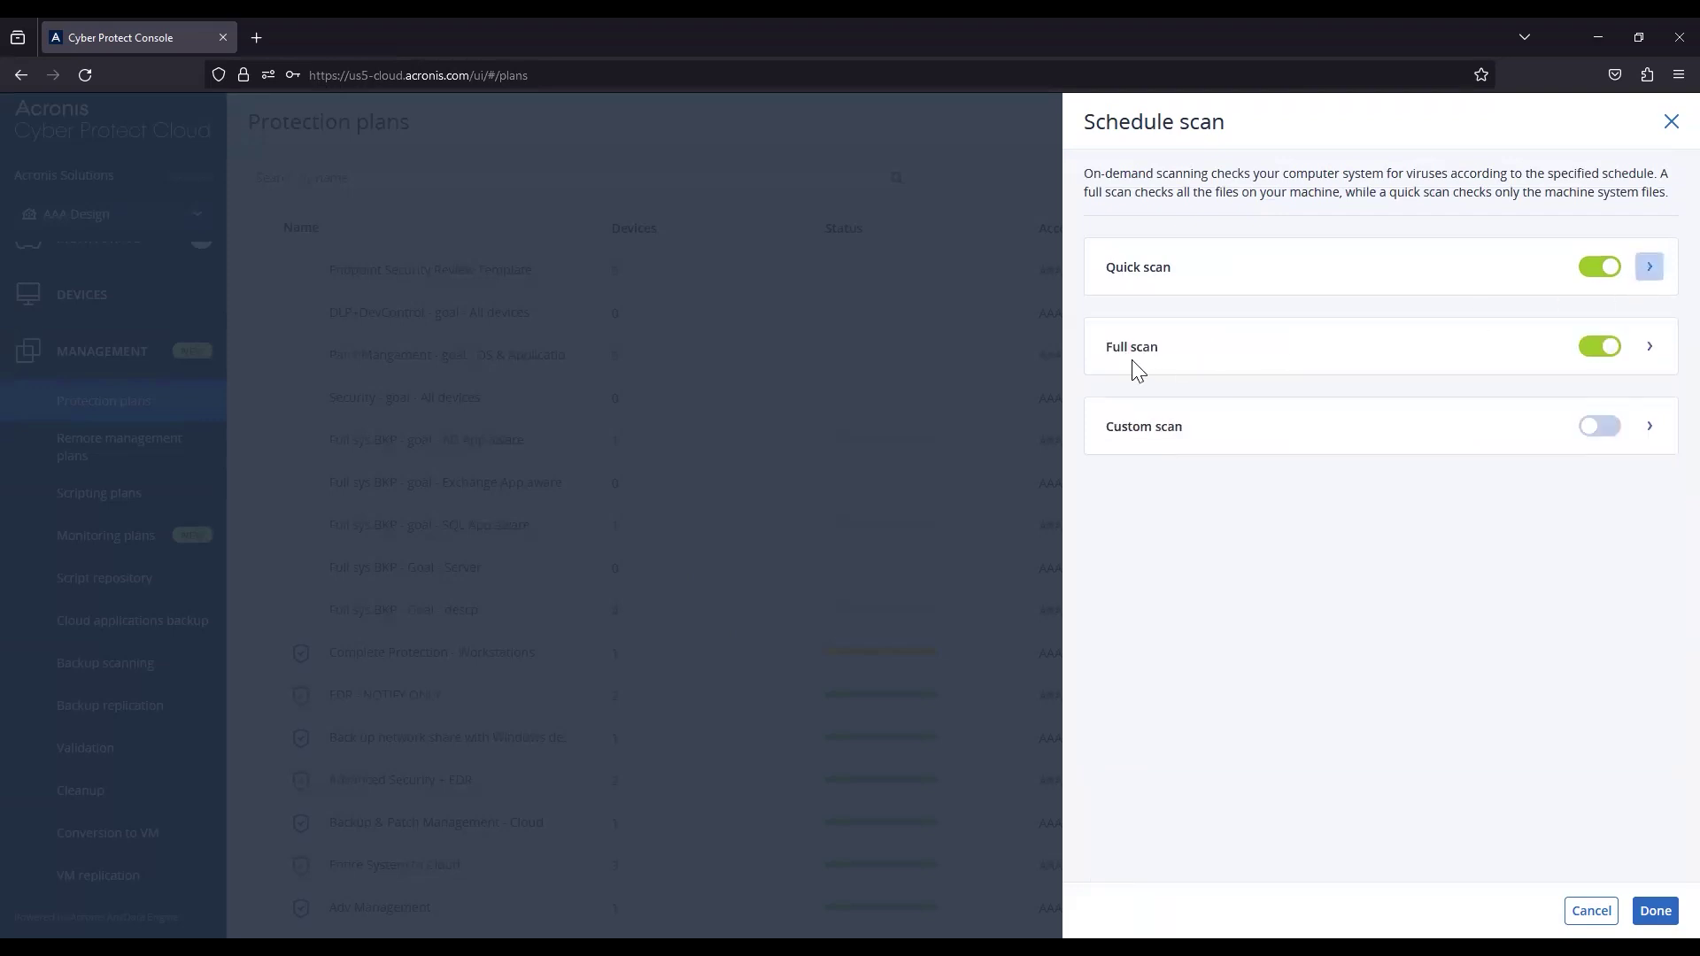
left_click(1649, 348)
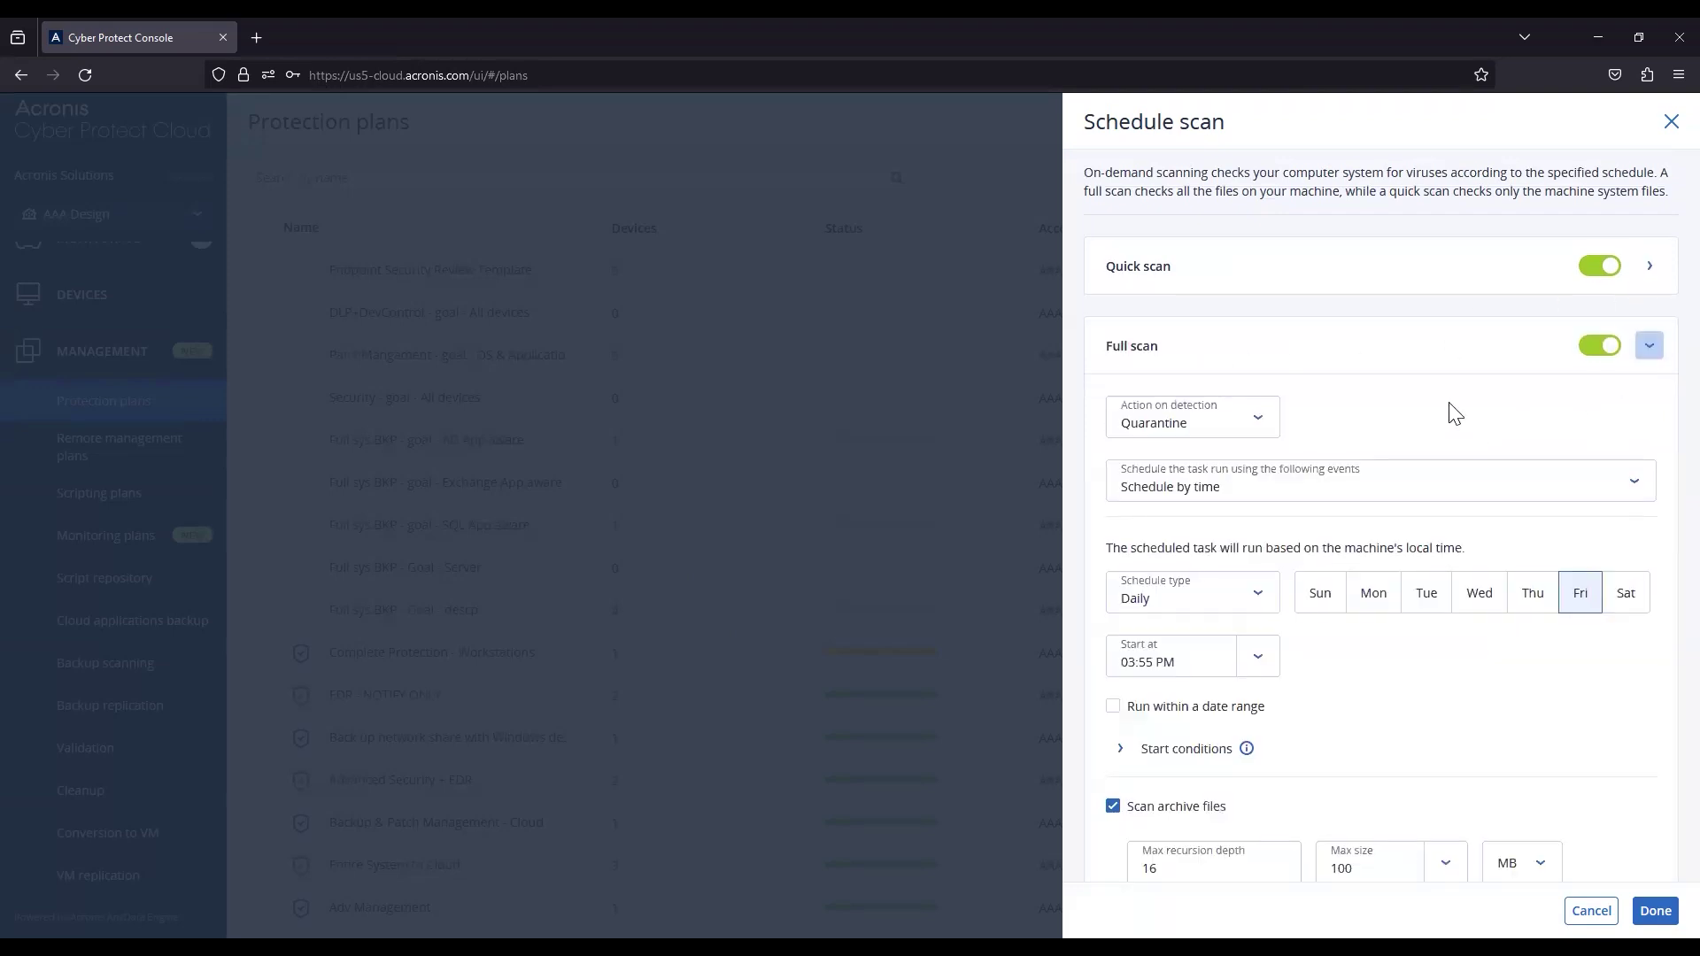
scroll(1455, 414, "down", 2)
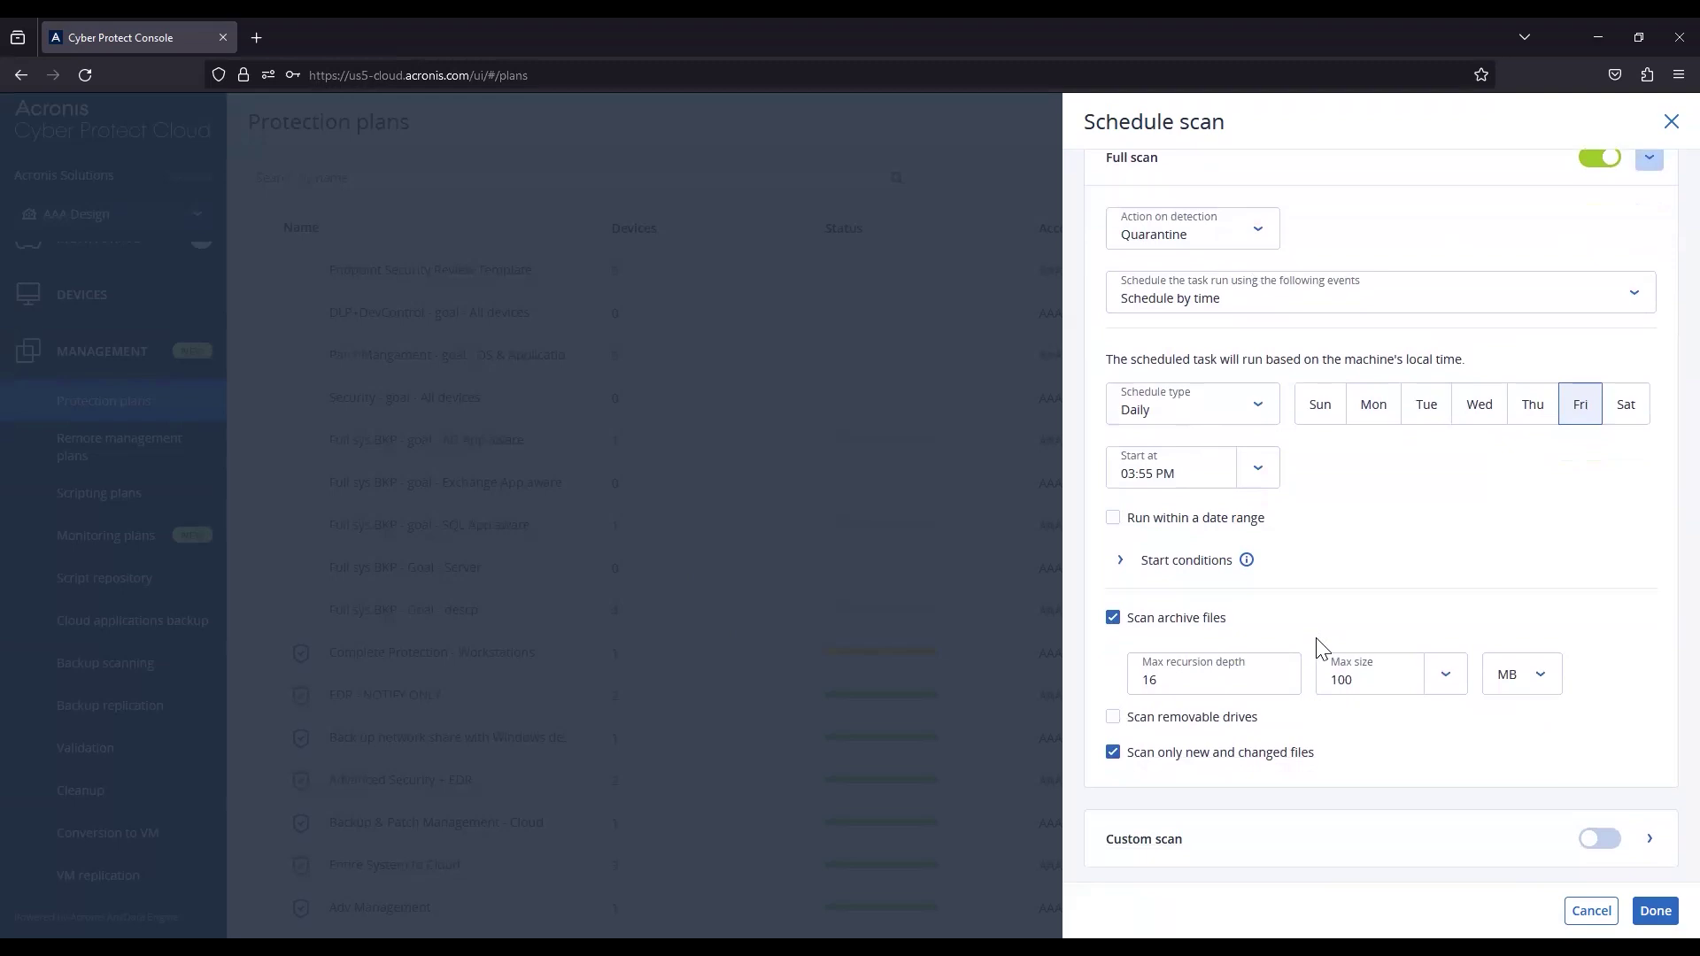
scroll(1470, 603, "up", 1)
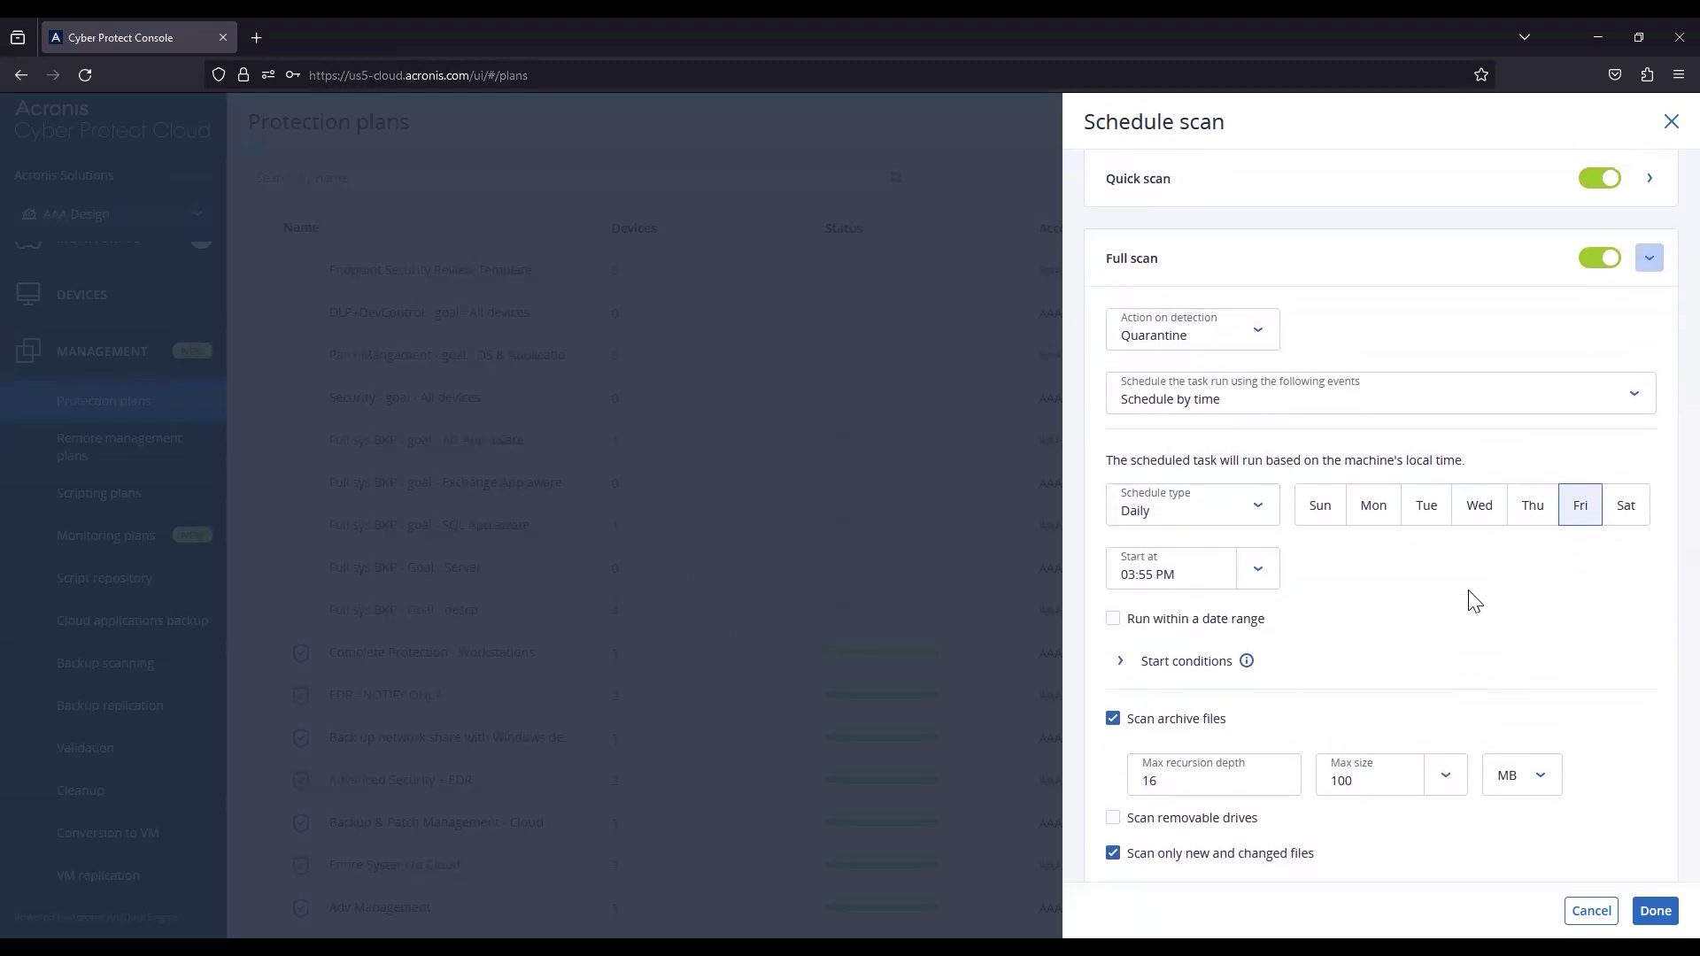
scroll(1472, 600, "up", 1)
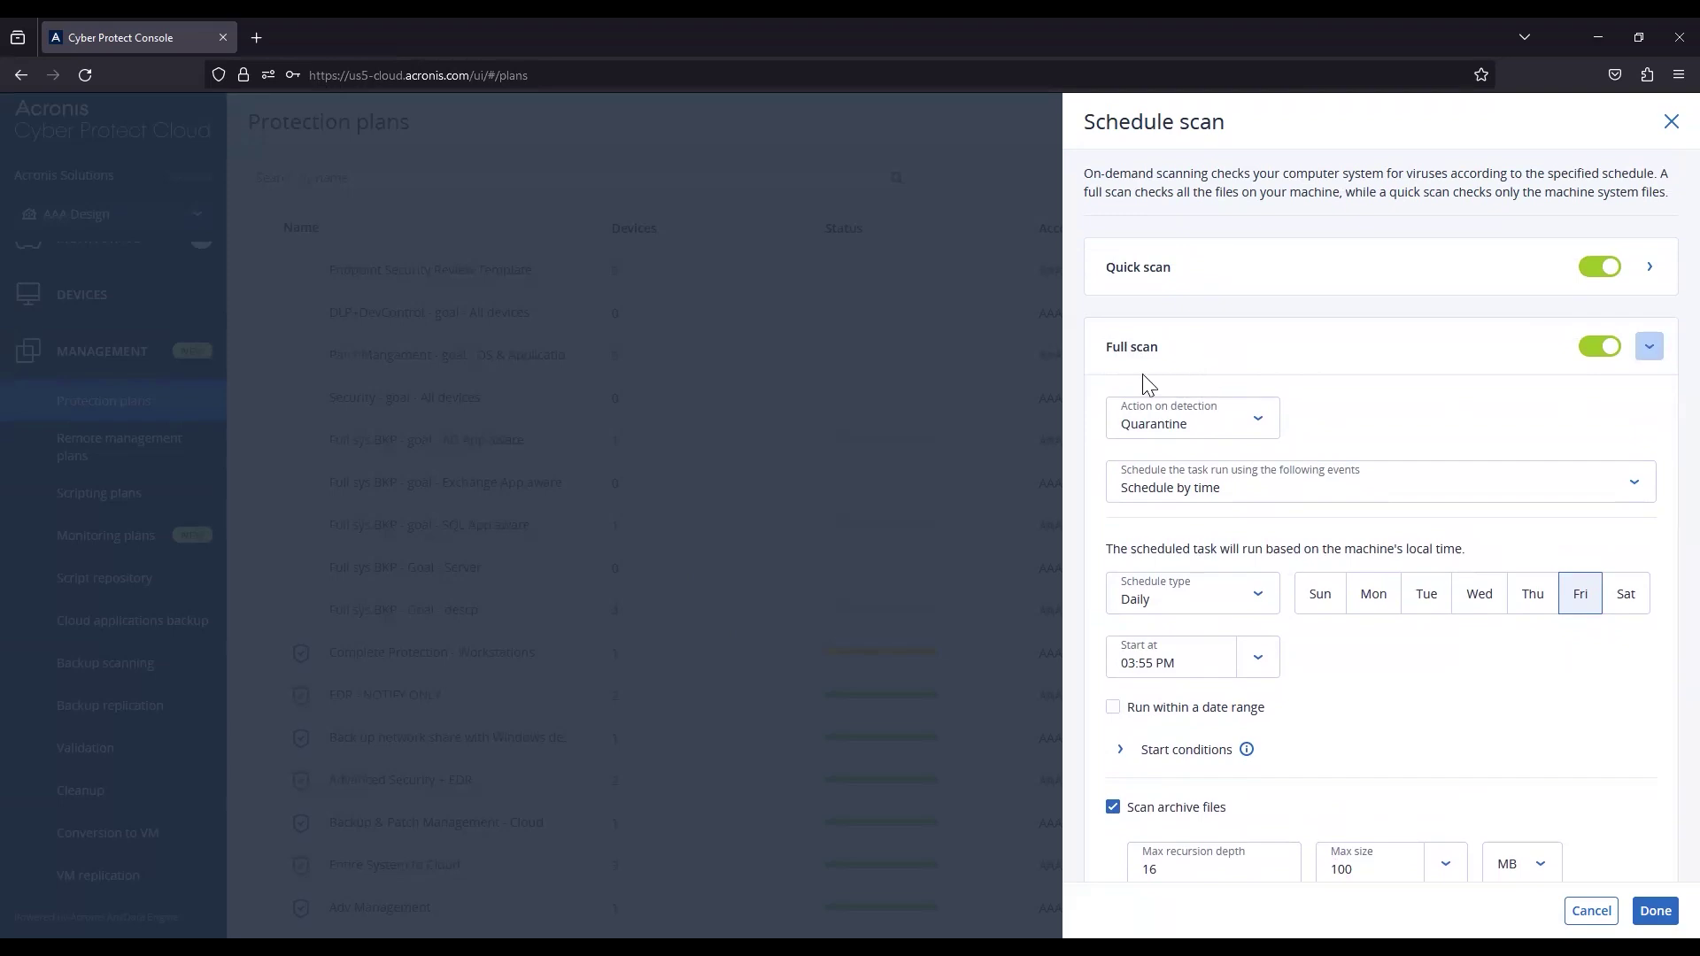
left_click(1650, 347)
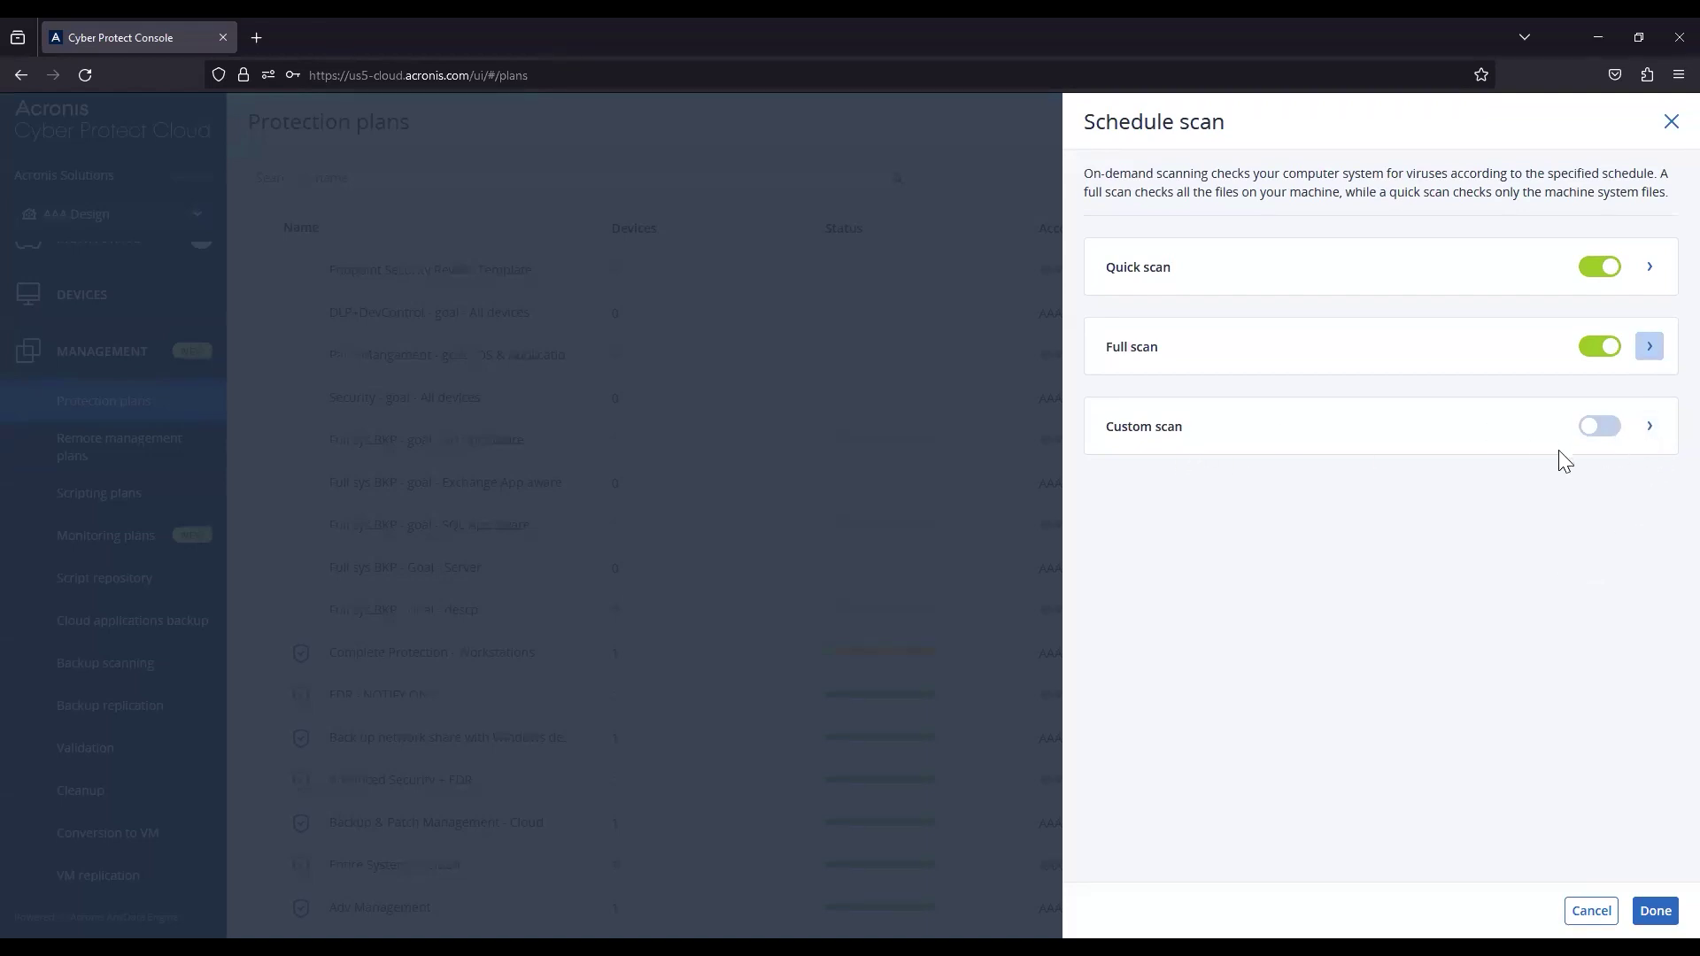
left_click(1670, 122)
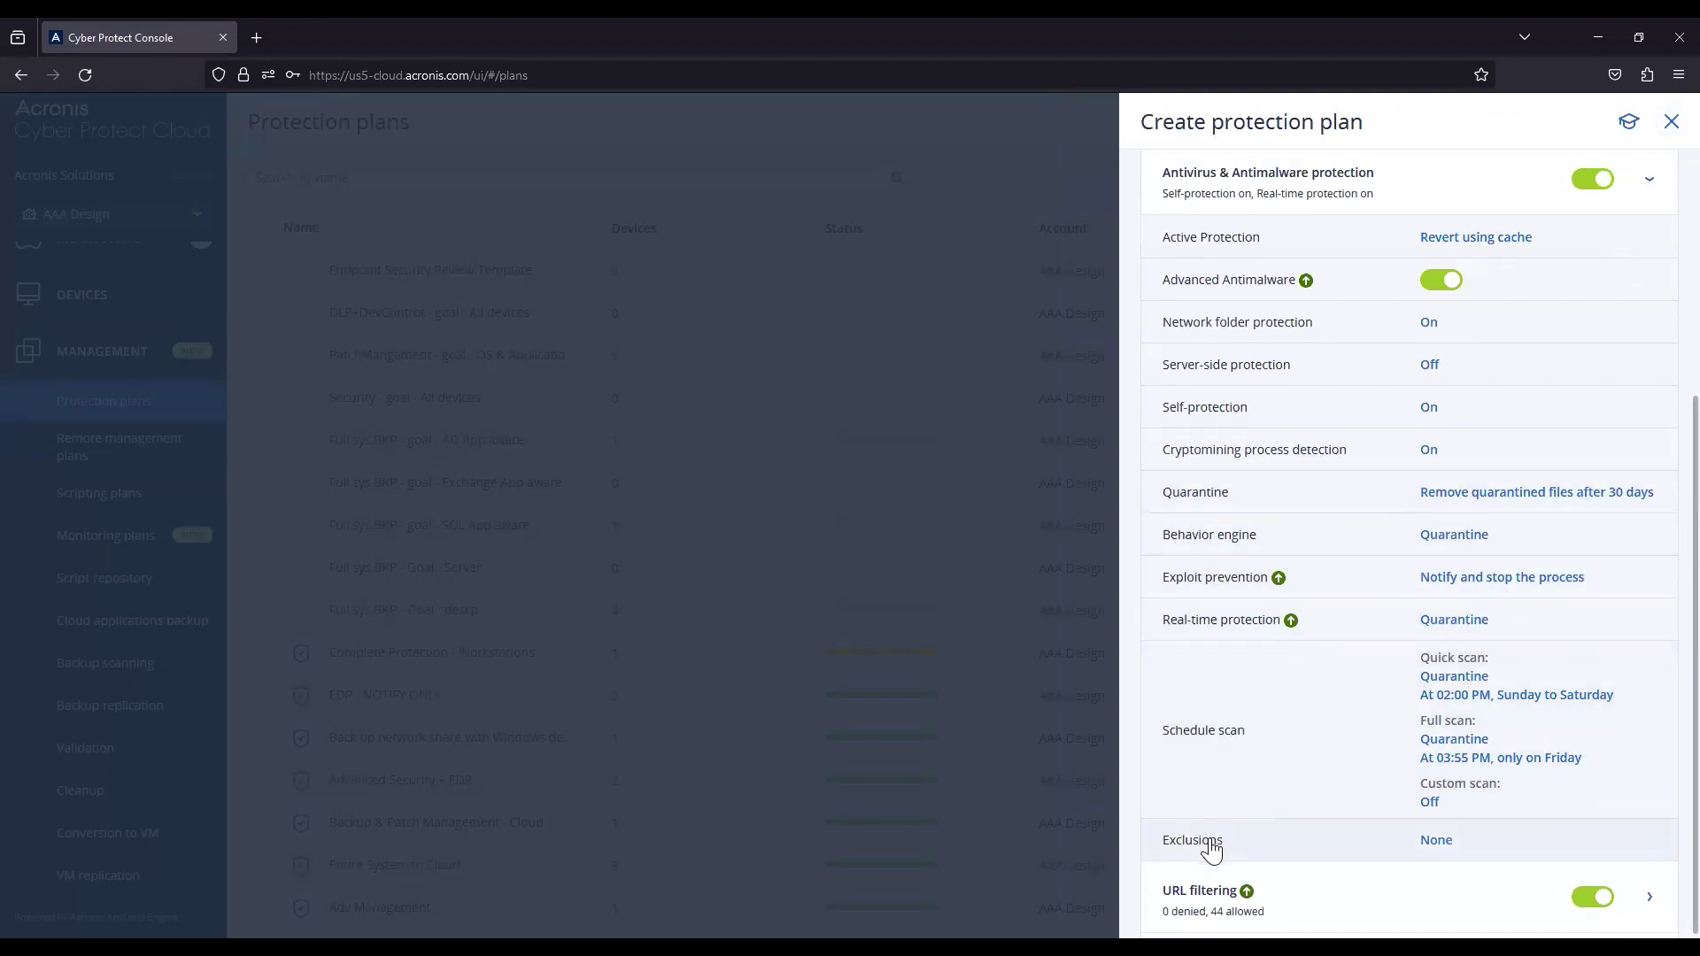
left_click(1328, 851)
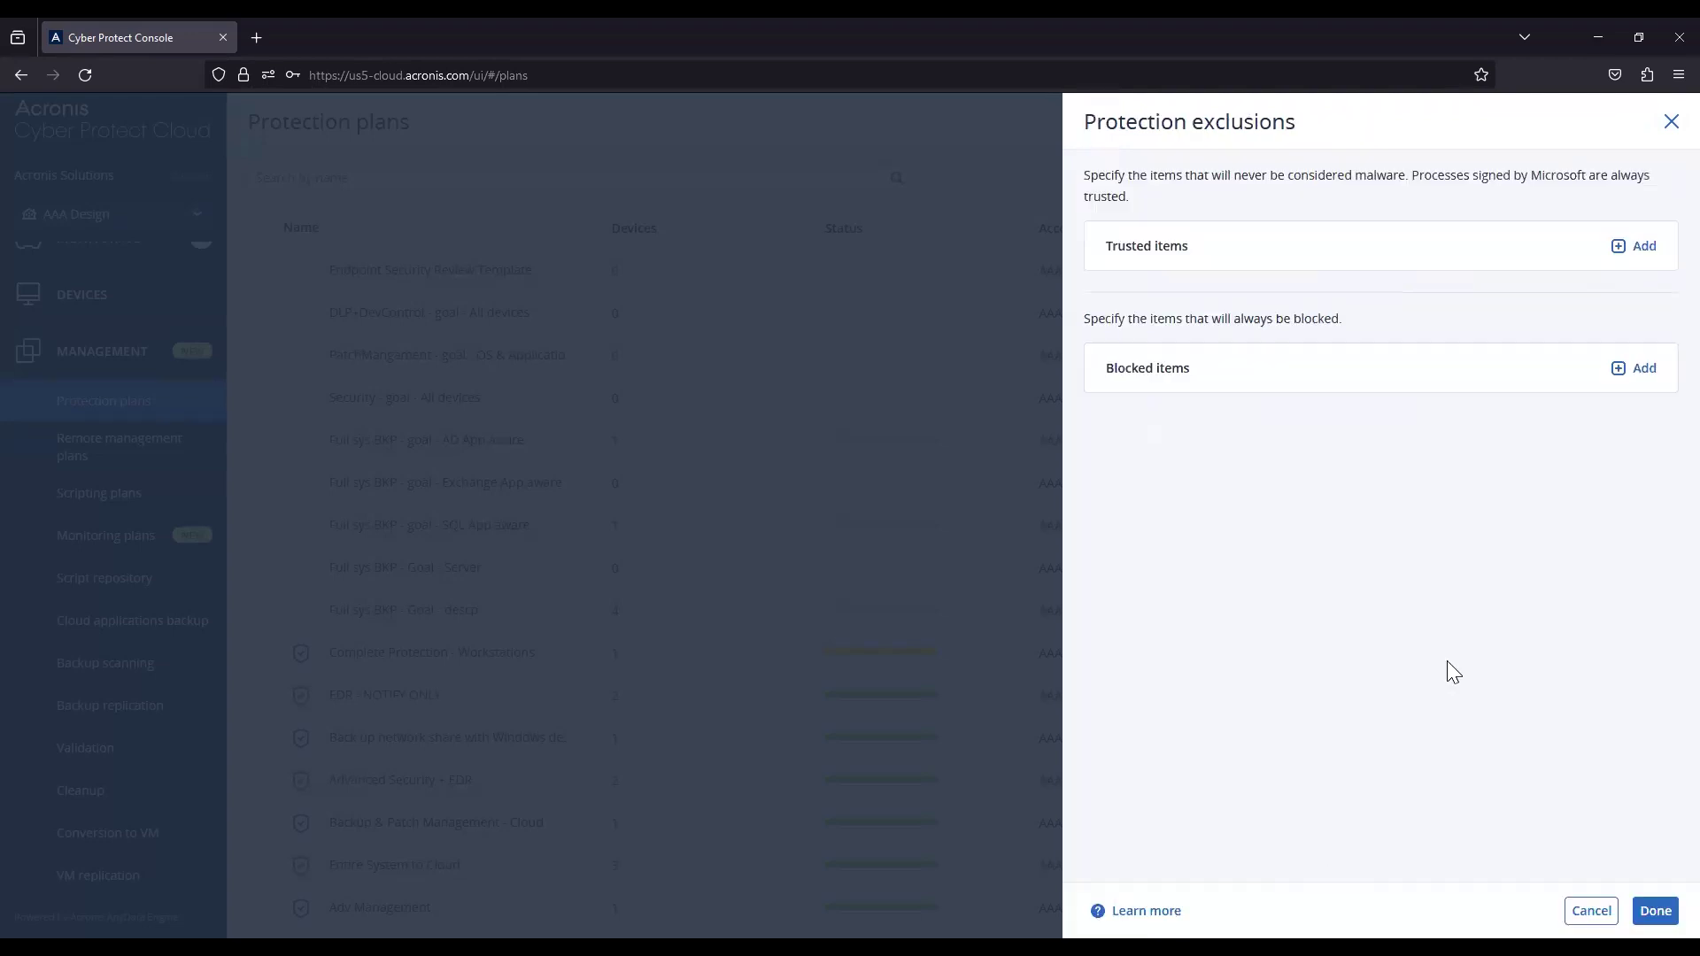
left_click(1646, 249)
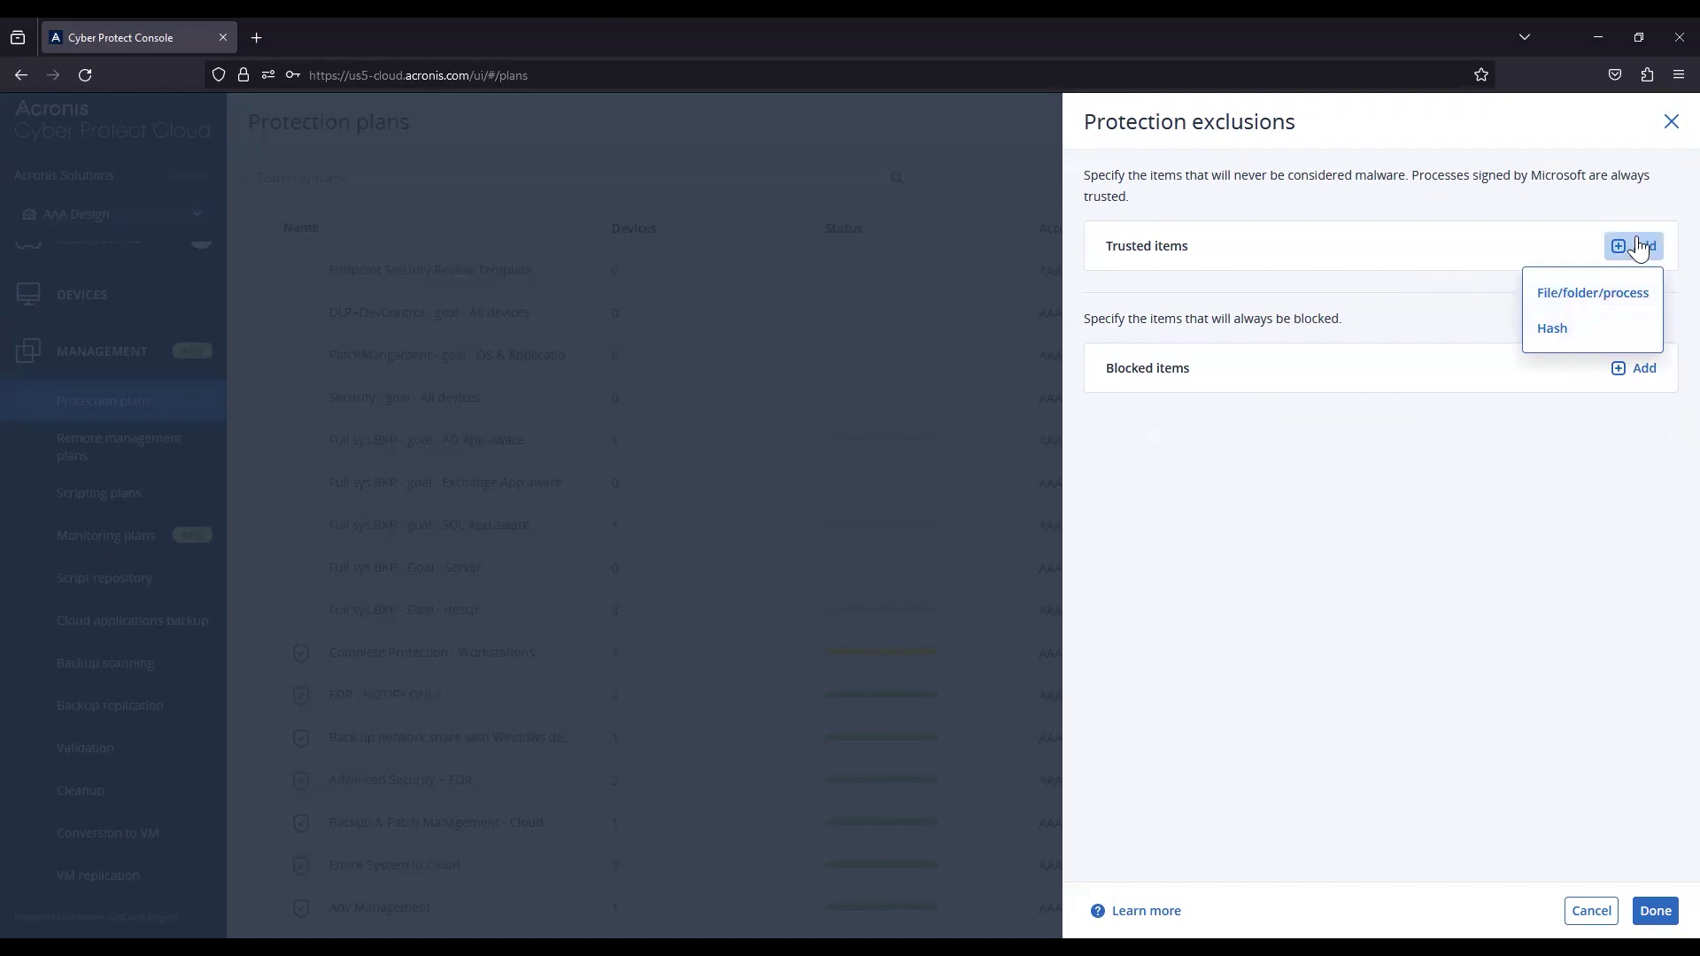
left_click(1453, 266)
left_click(1629, 372)
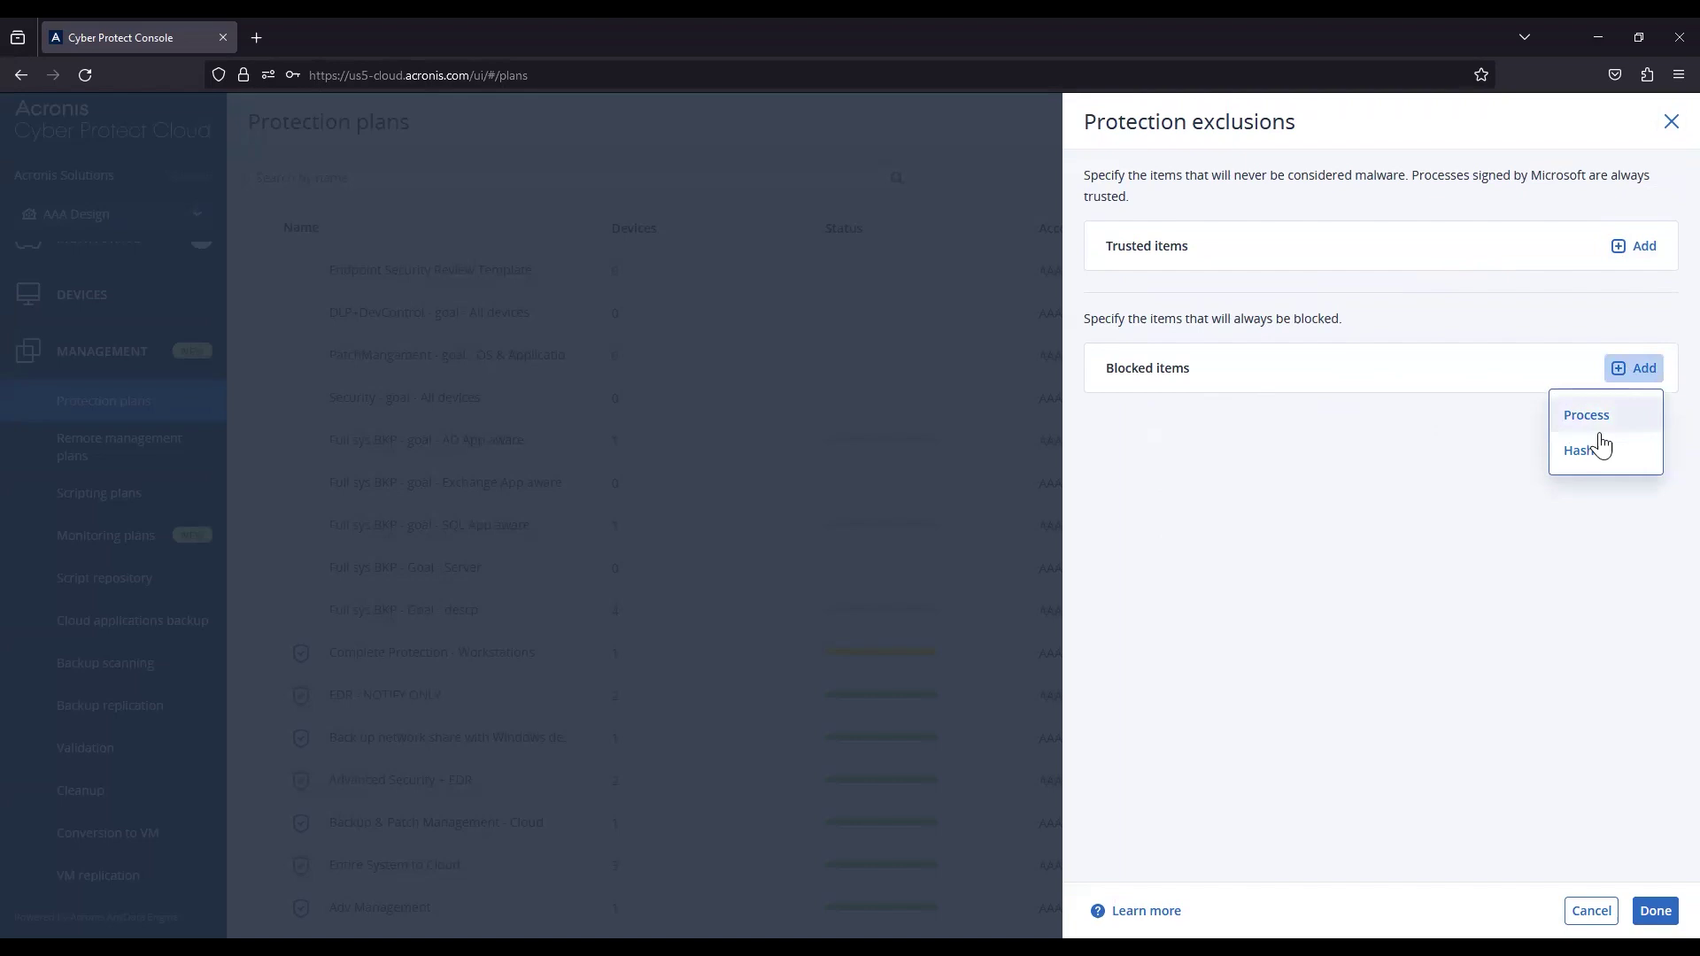
left_click(1486, 430)
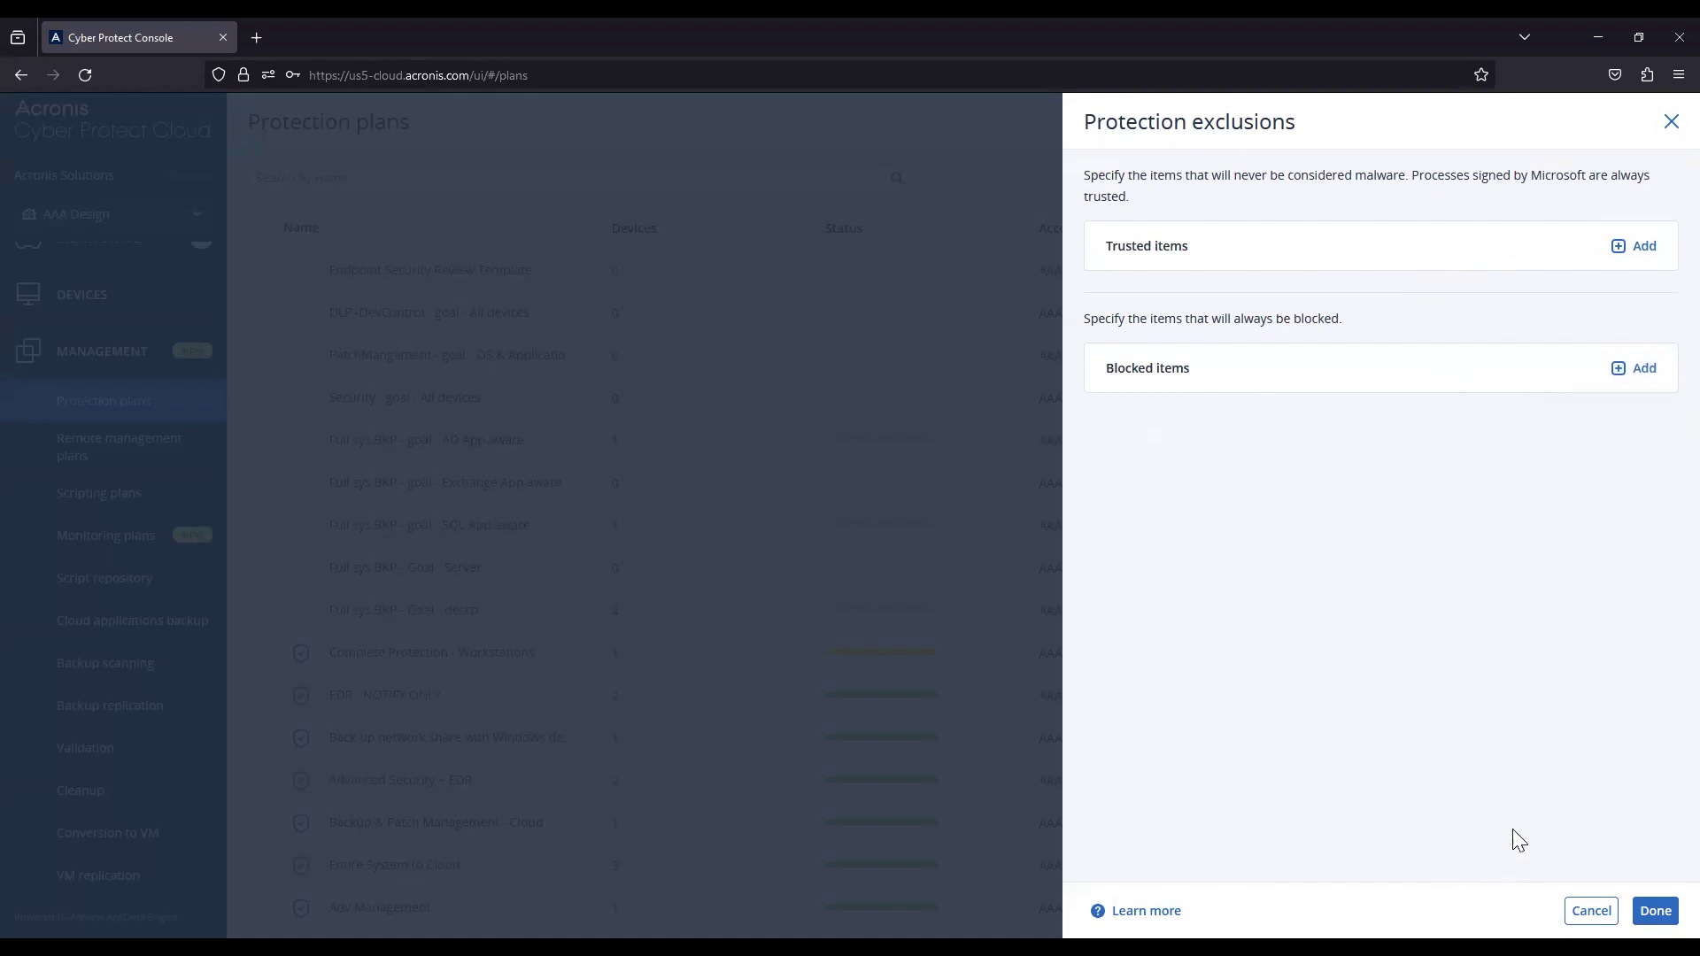
left_click(1669, 133)
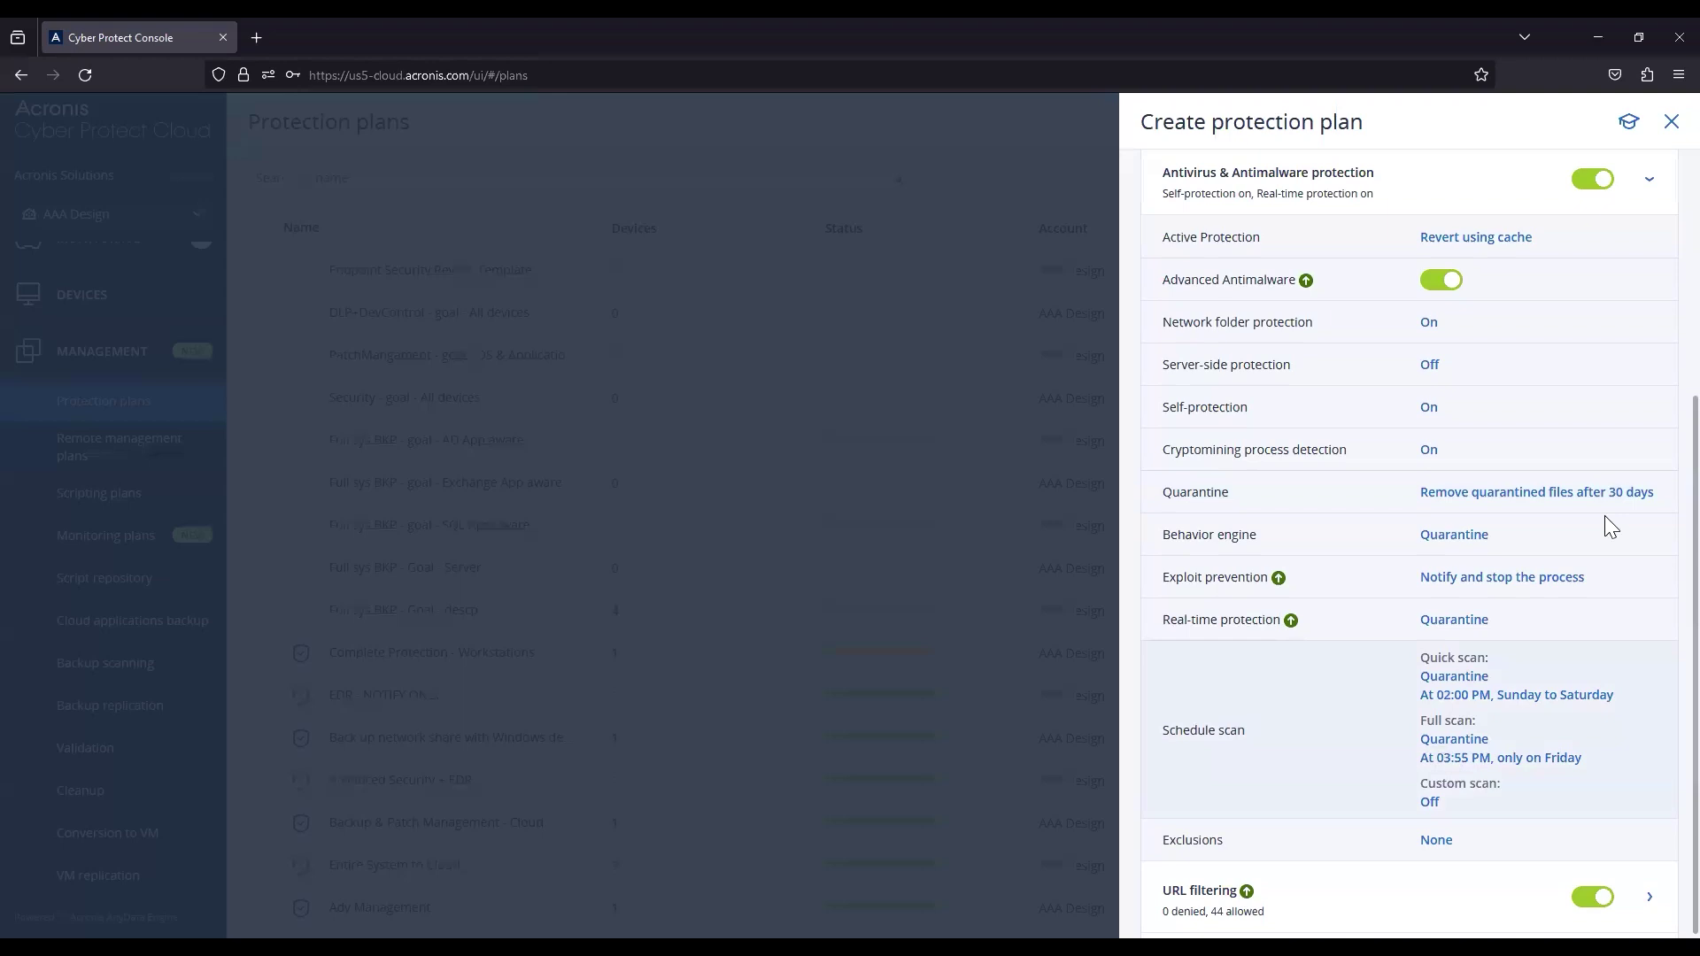
Step: Fold away antivirus settings and open URL filtering's malicious website access, set to Always ask user
scroll(1586, 550, "up", 2)
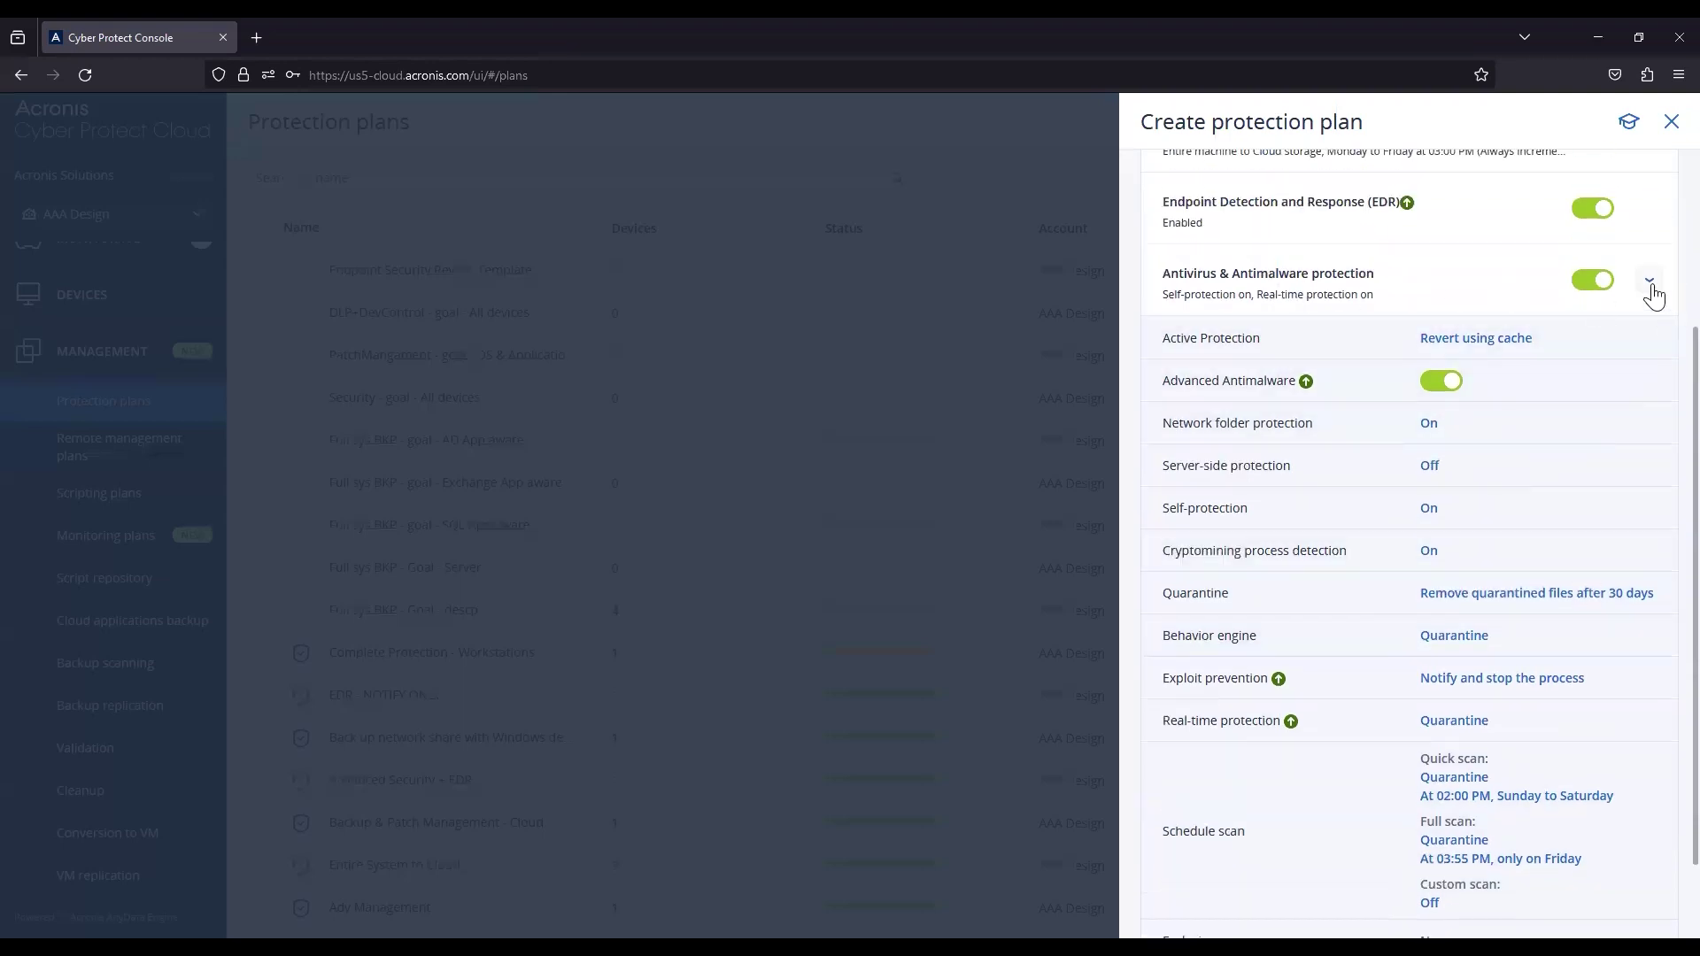
left_click(1650, 282)
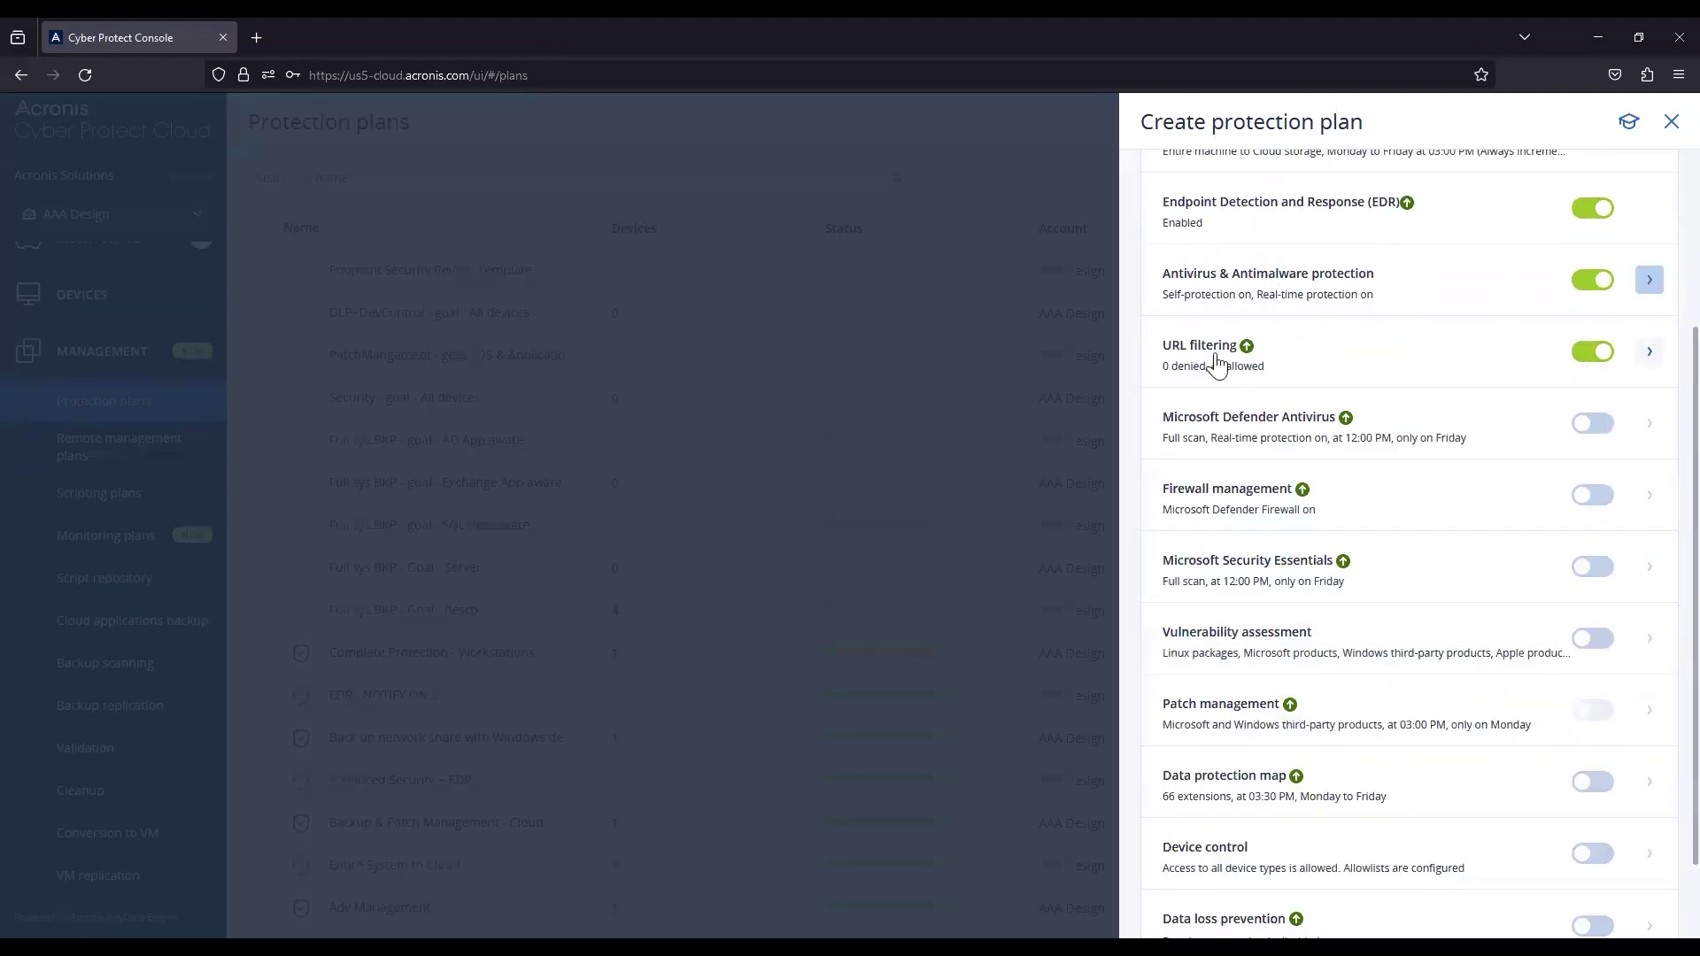
left_click(1649, 354)
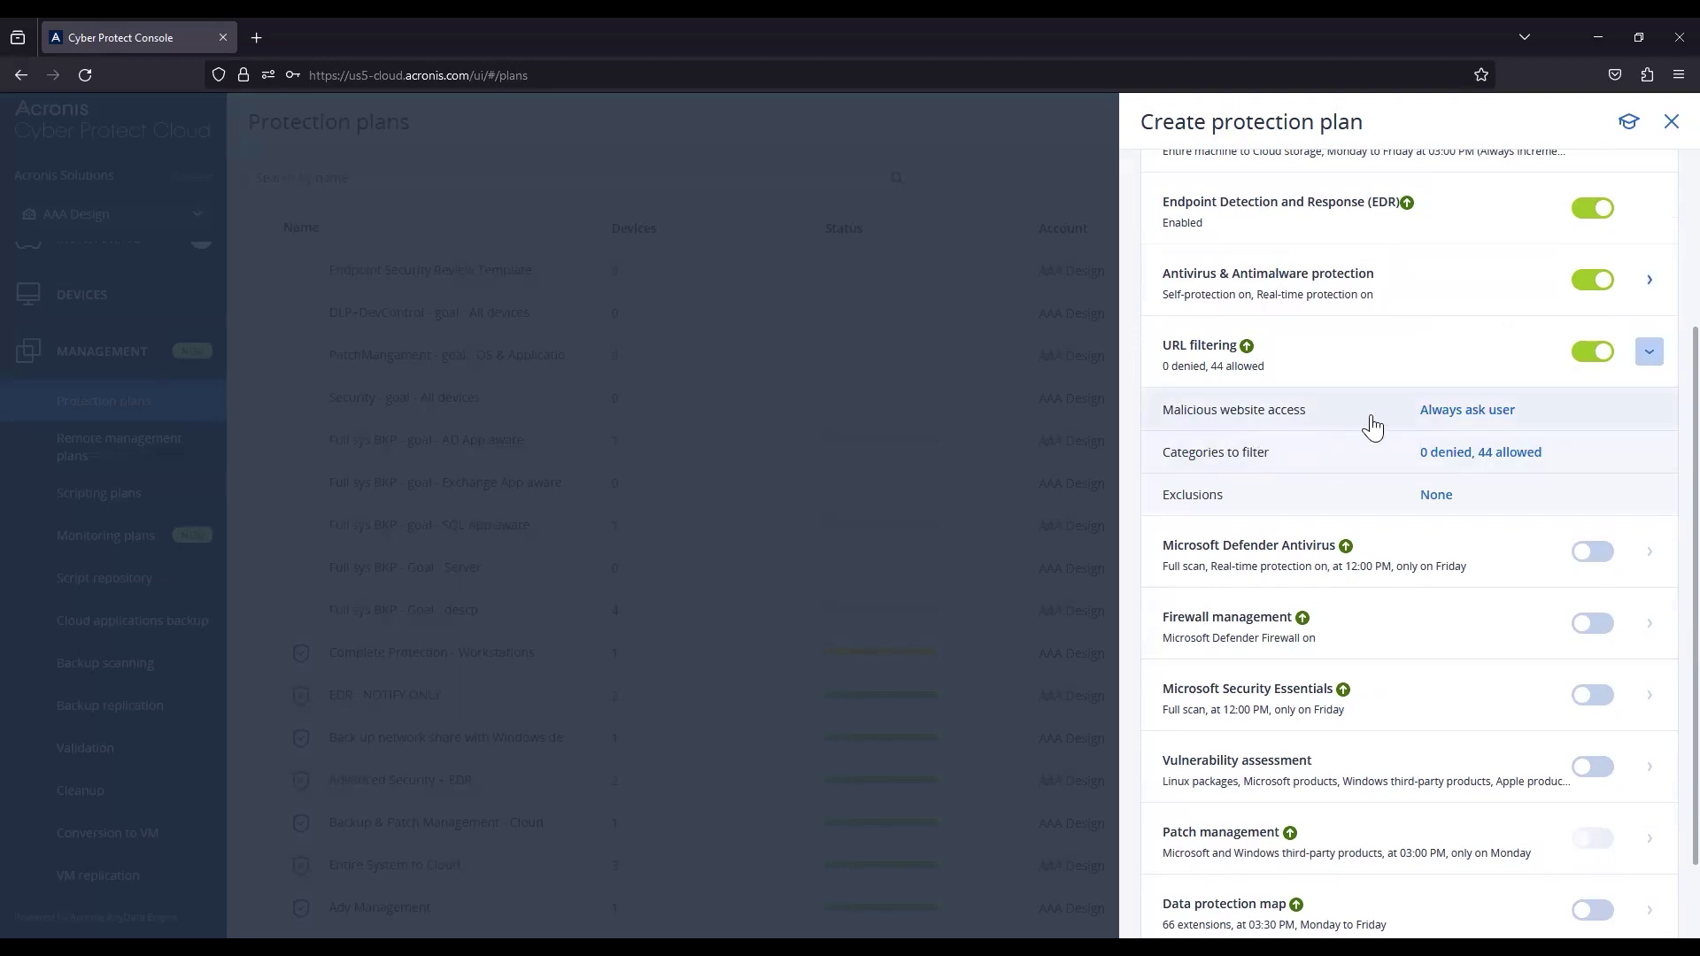
left_click(1538, 412)
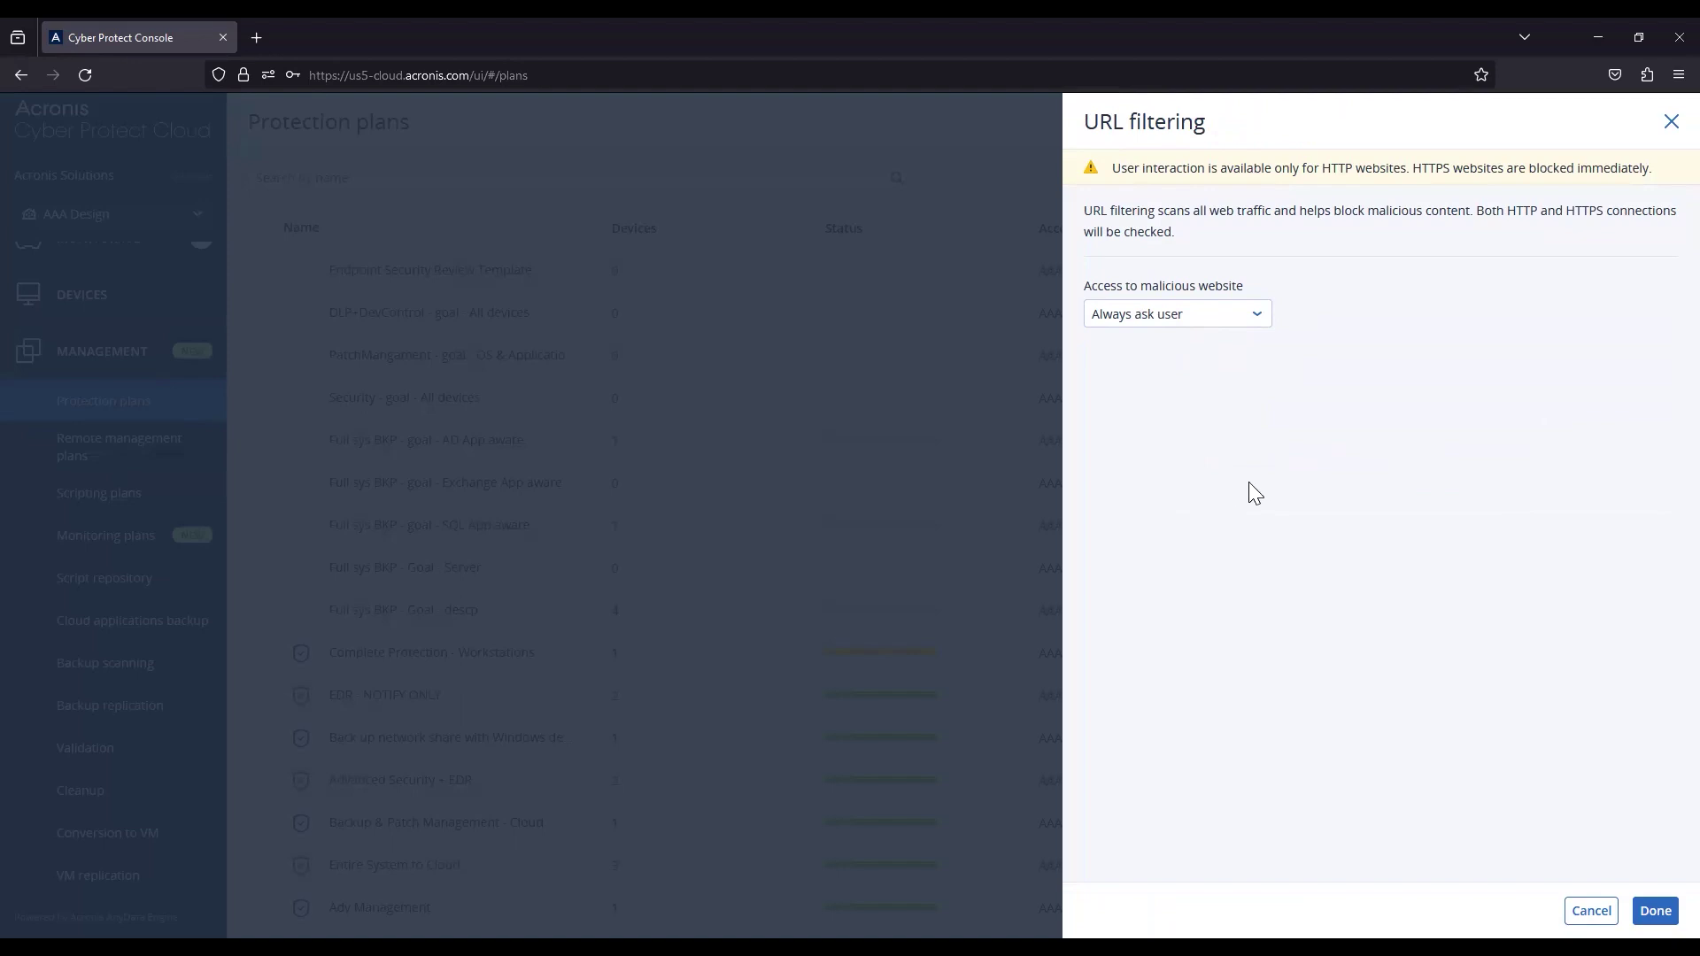
Step: Try Block and Notify only for malicious website access, then restore Always ask user
left_click(1232, 328)
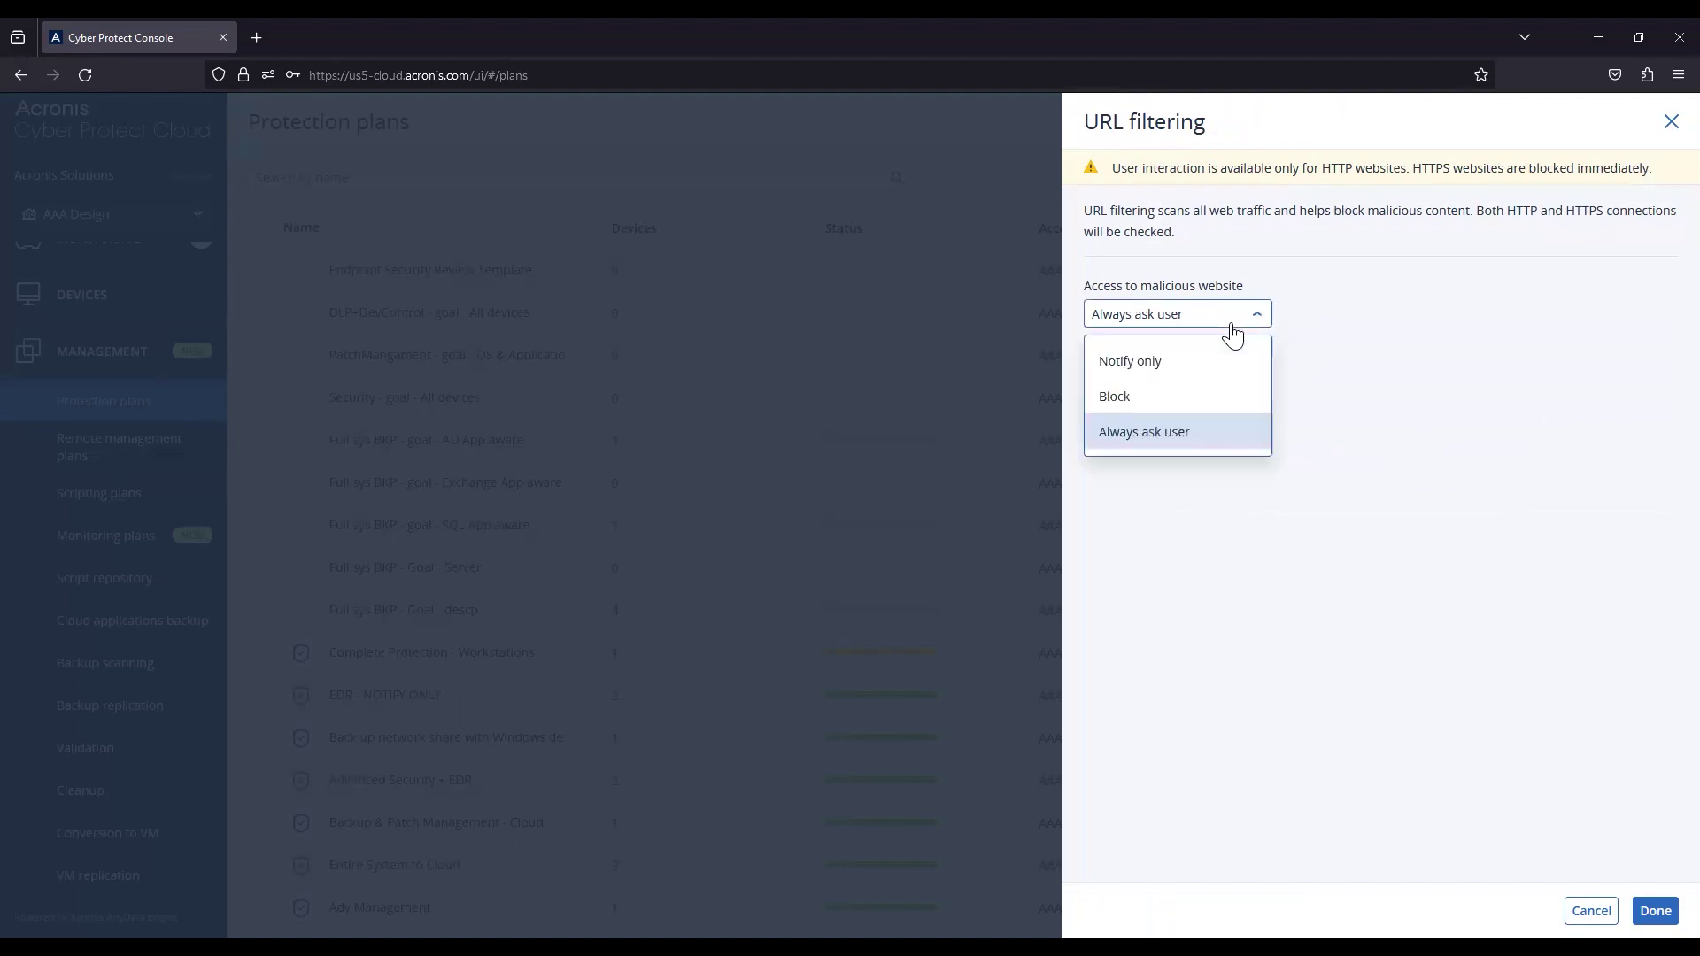
left_click(1141, 399)
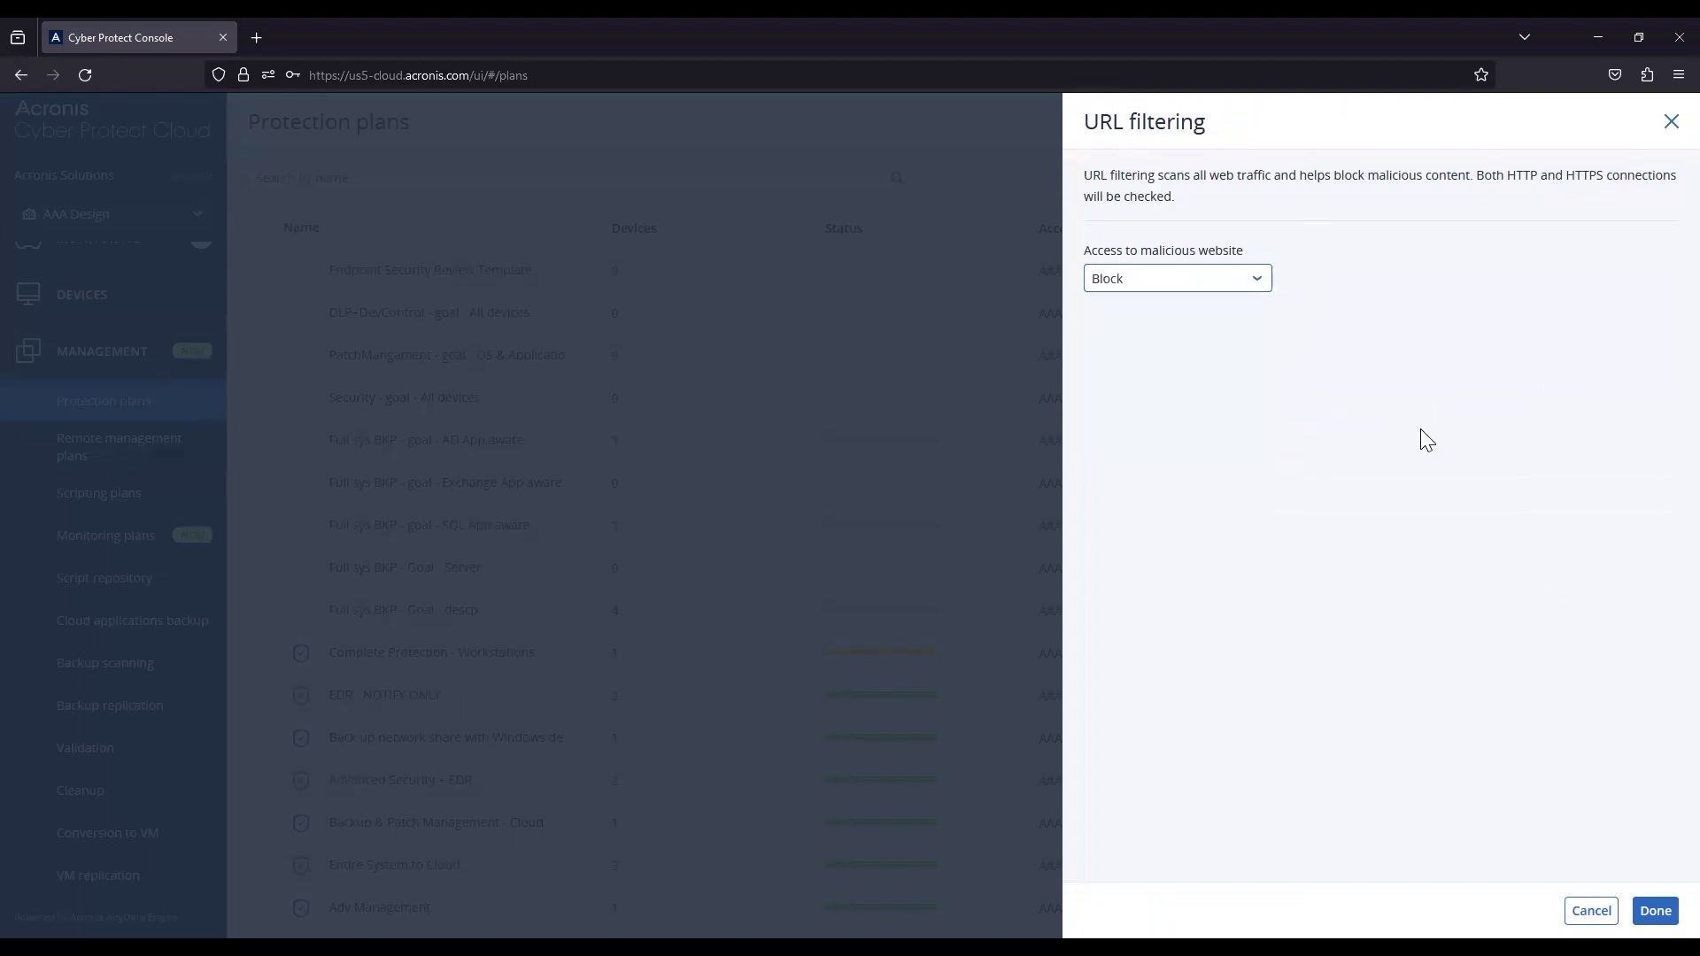
left_click(1259, 292)
left_click(1195, 327)
left_click(1254, 301)
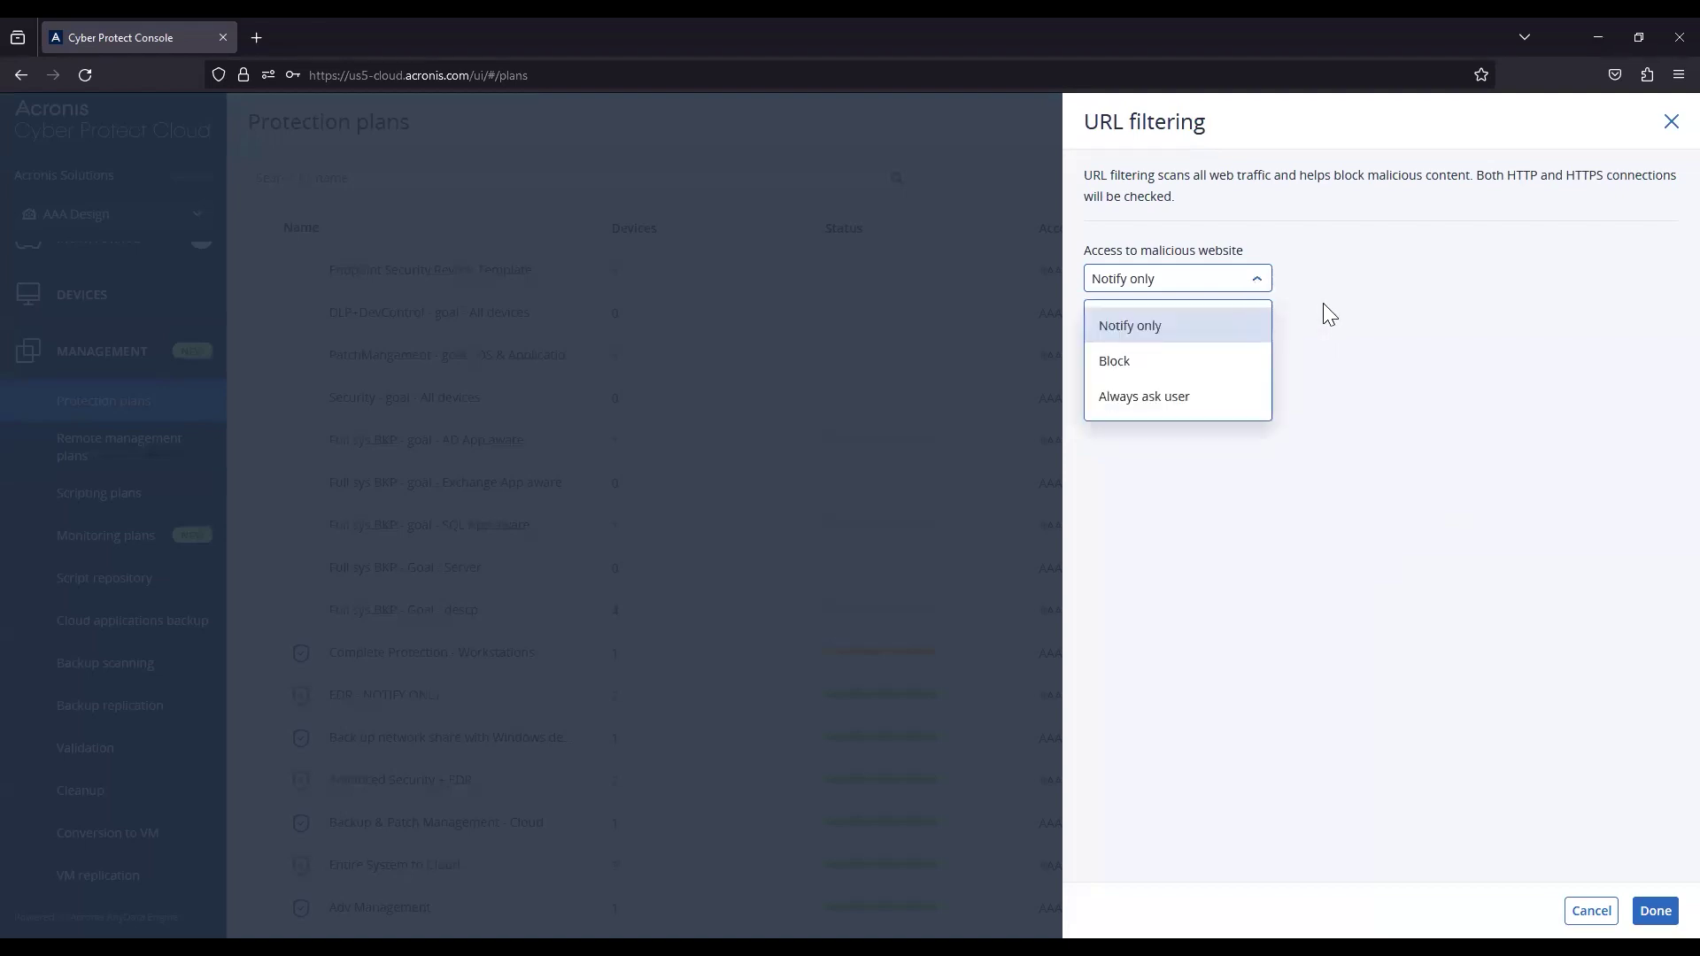
left_click(1201, 409)
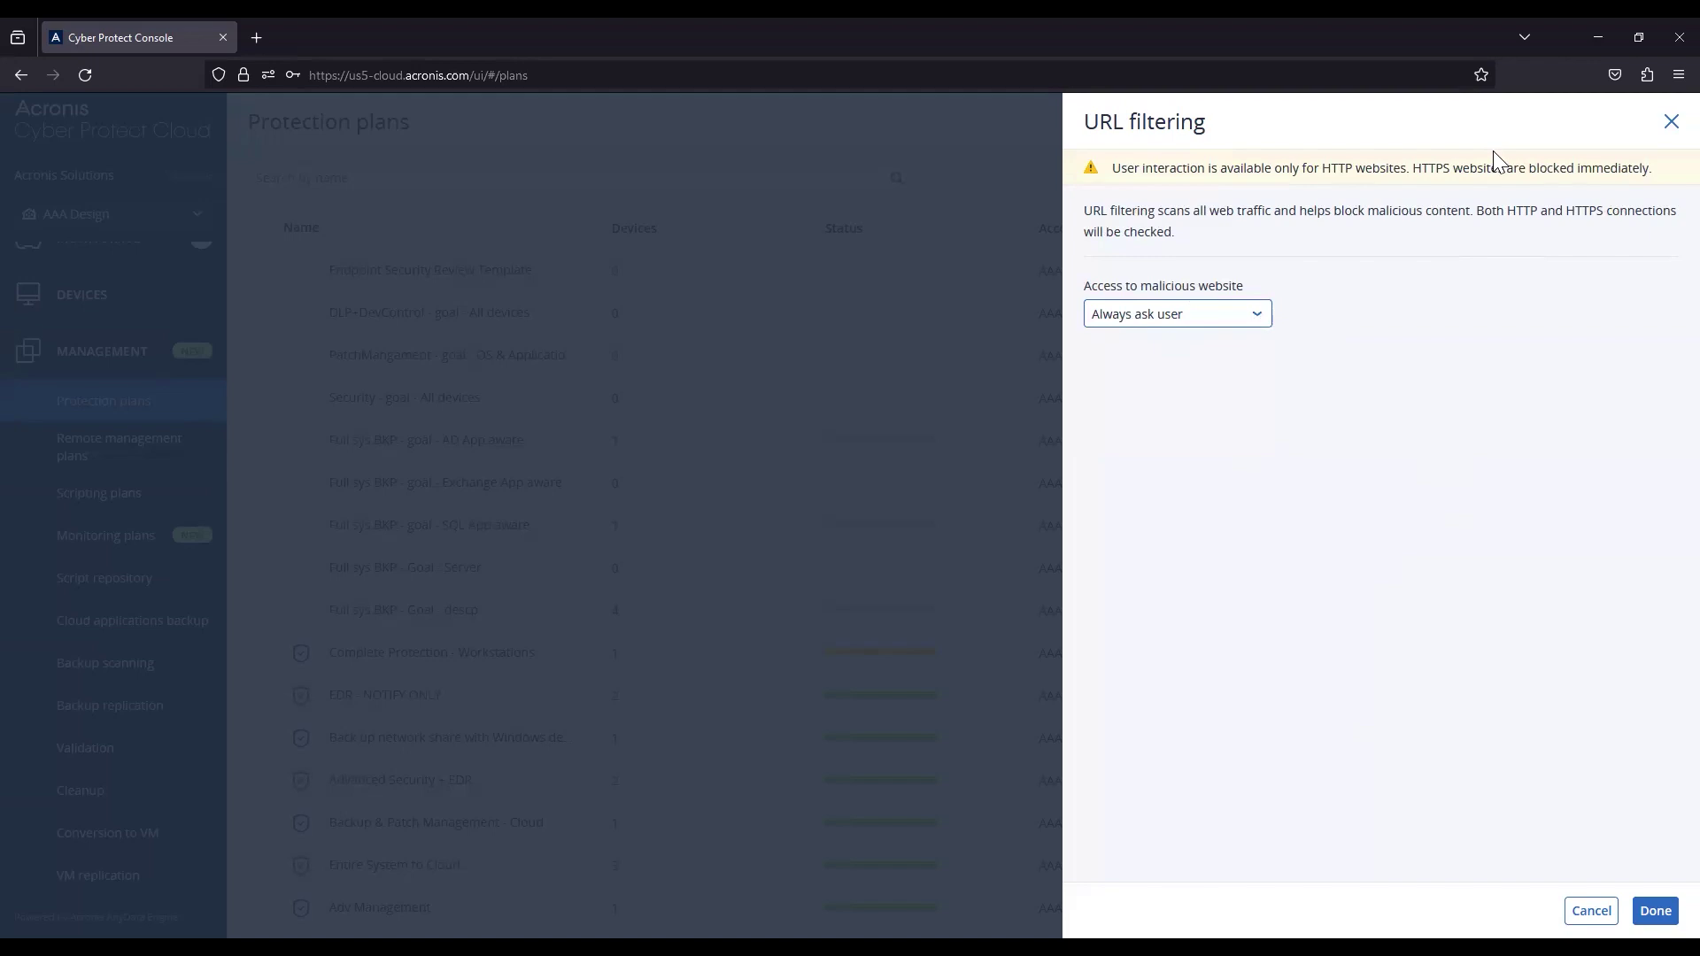
left_click(1670, 123)
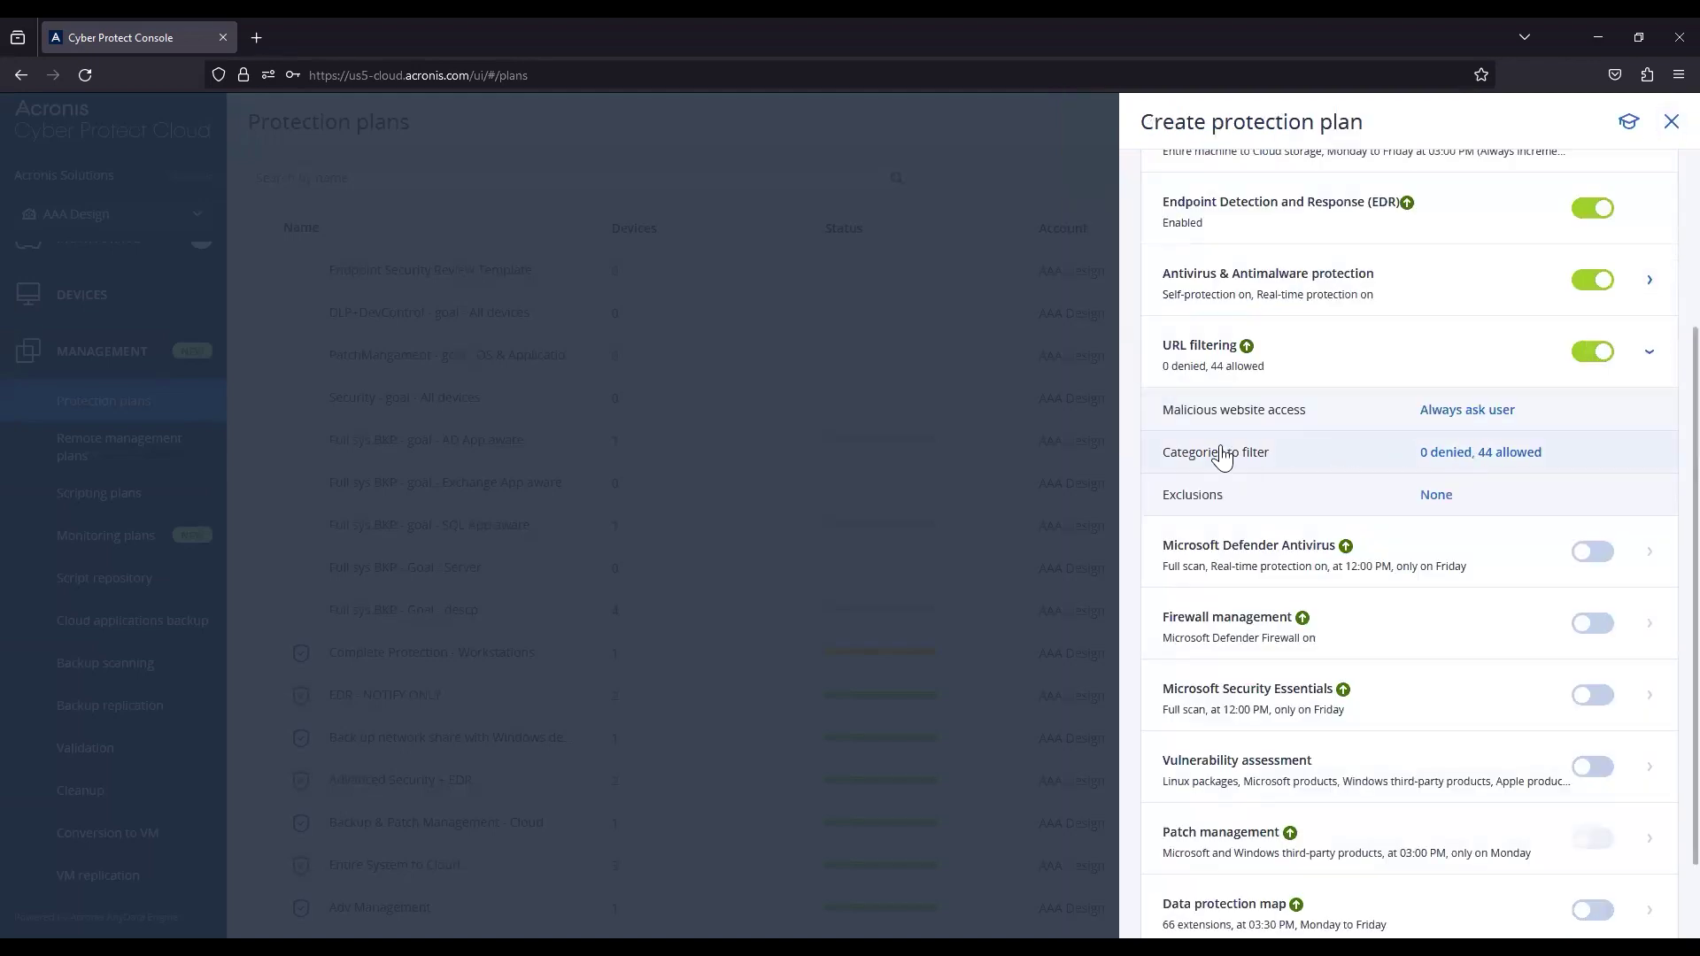
Step: Scroll through the URL categories to filter and close the list unchanged
left_click(1498, 454)
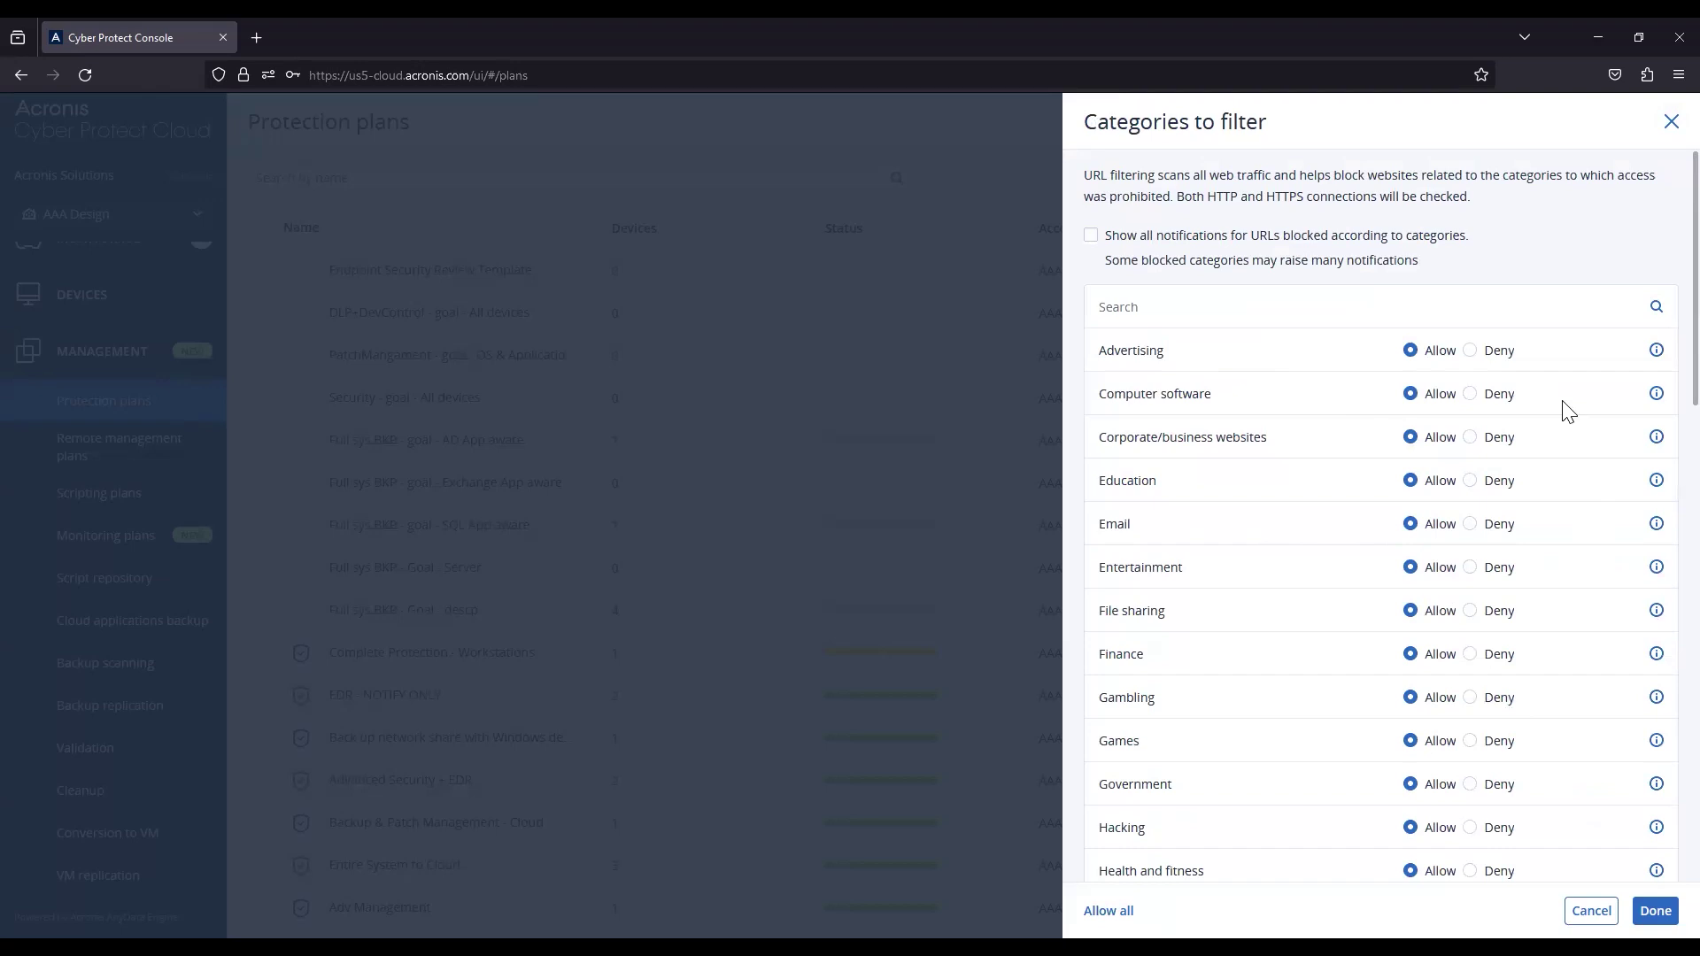
scroll(1669, 288, "down", 4)
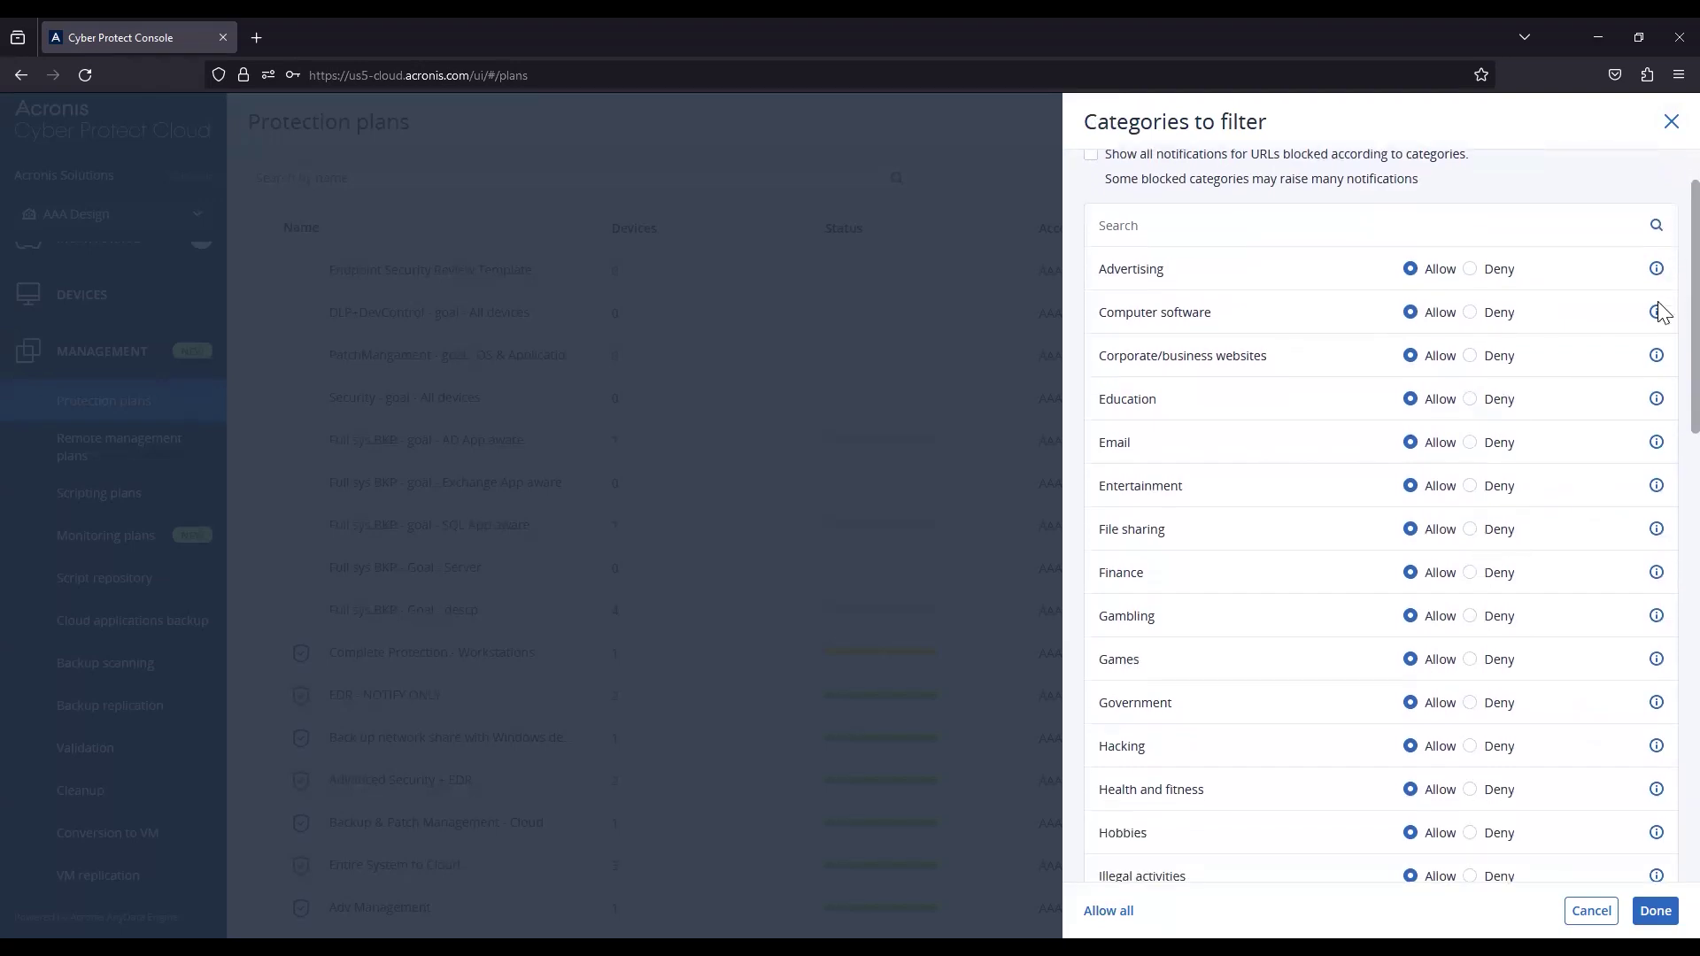
scroll(1659, 425, "down", 1)
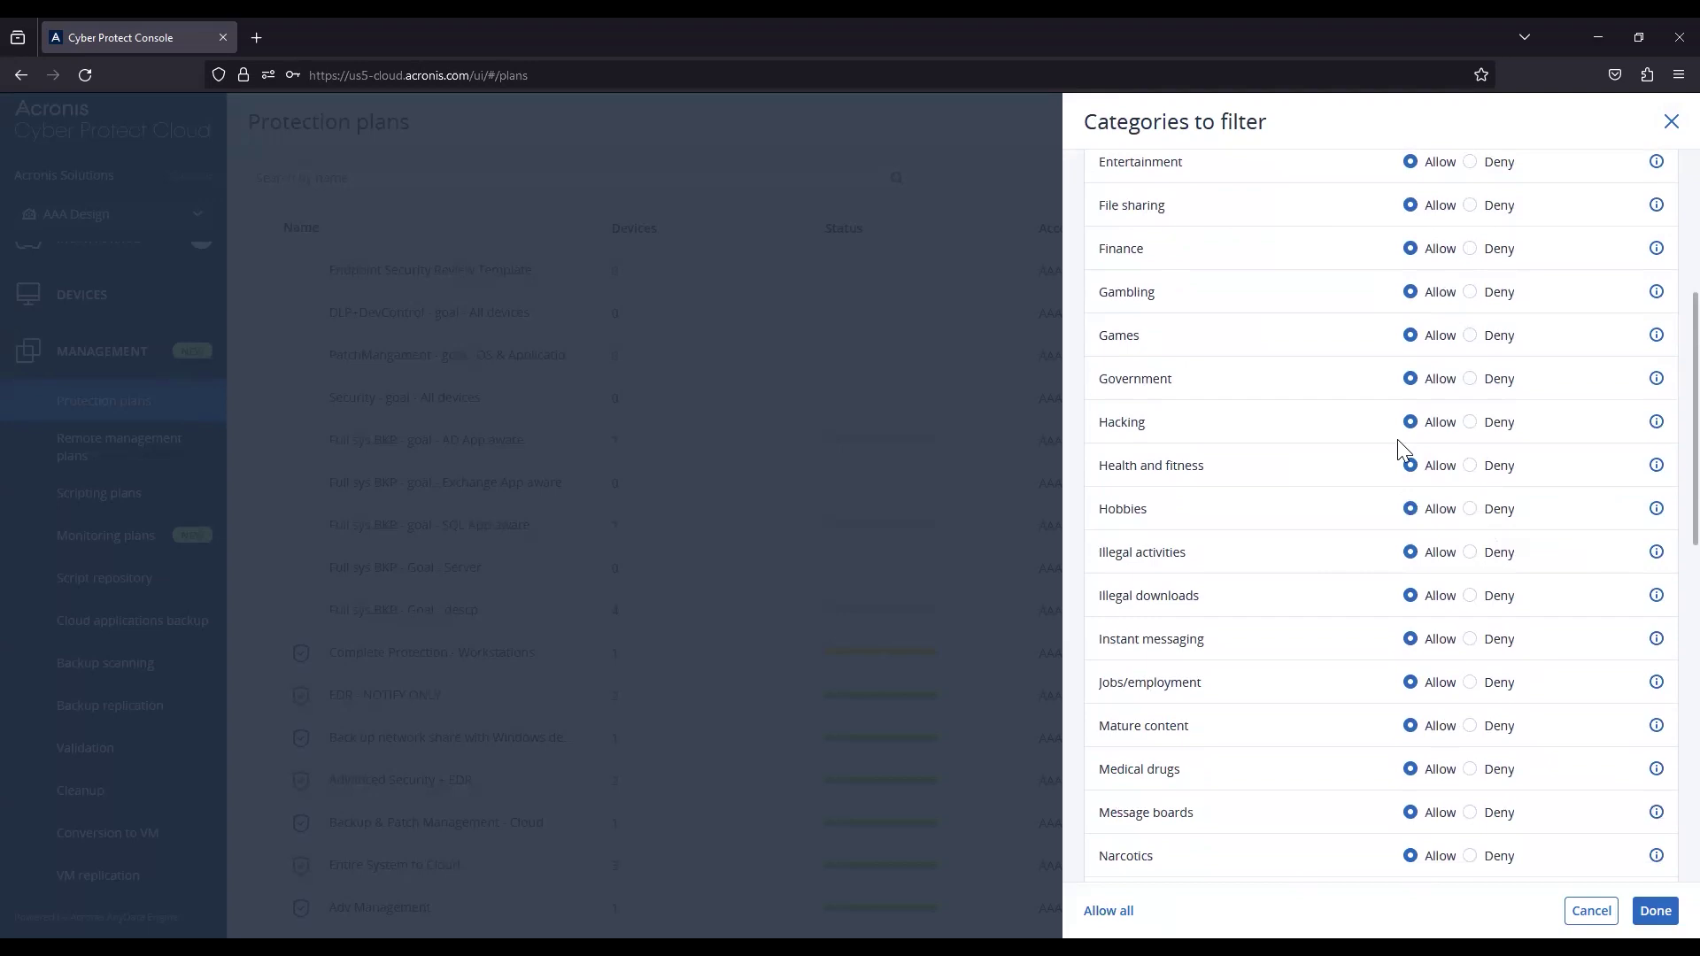
scroll(1388, 525, "up", 2)
scroll(1392, 518, "up", 4)
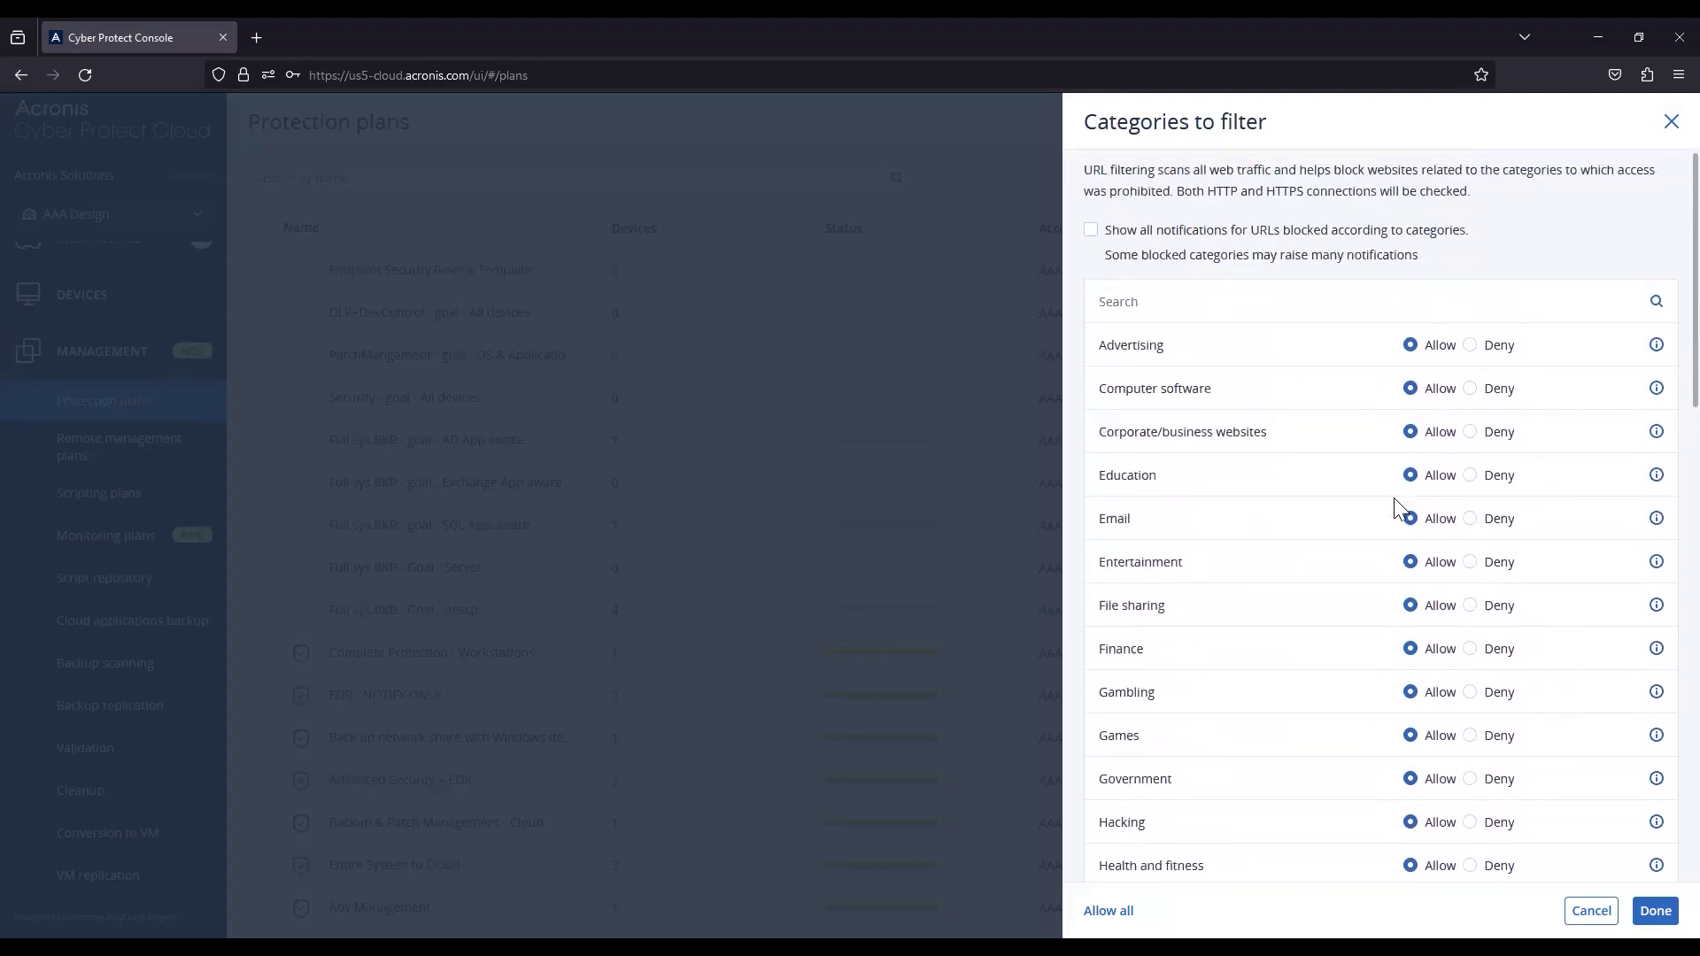
left_click(1671, 121)
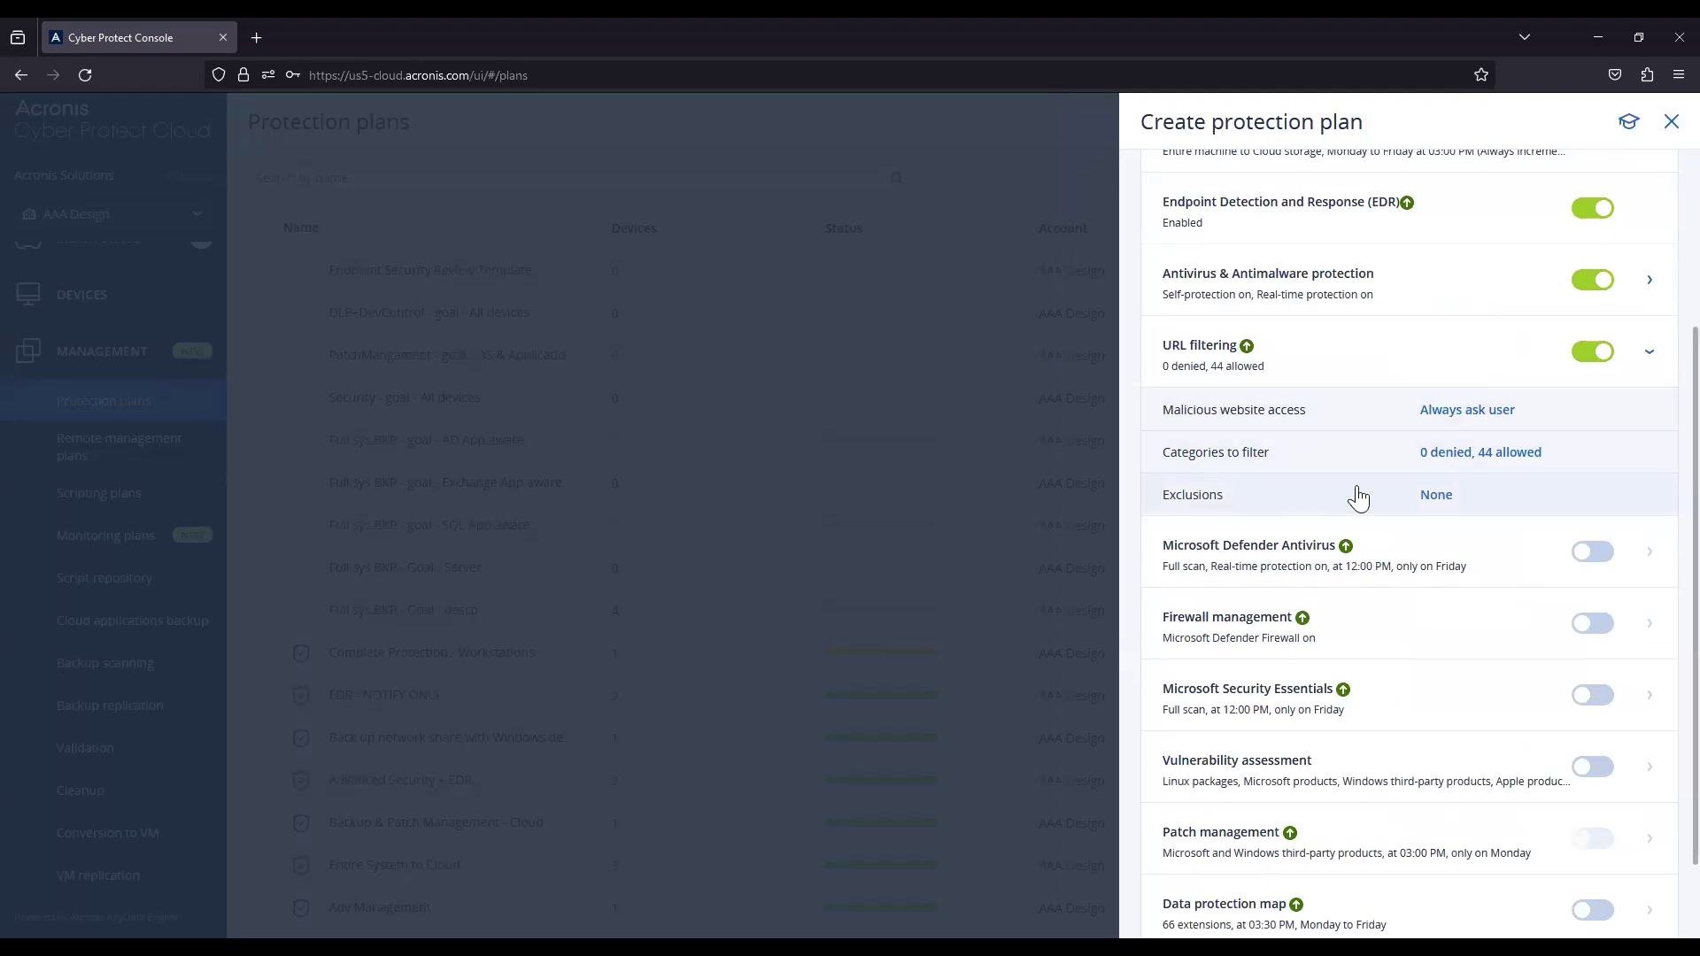
Step: Inspect the trusted and blocked URL exclusion options without adding any, then collapse URL filtering
left_click(1428, 496)
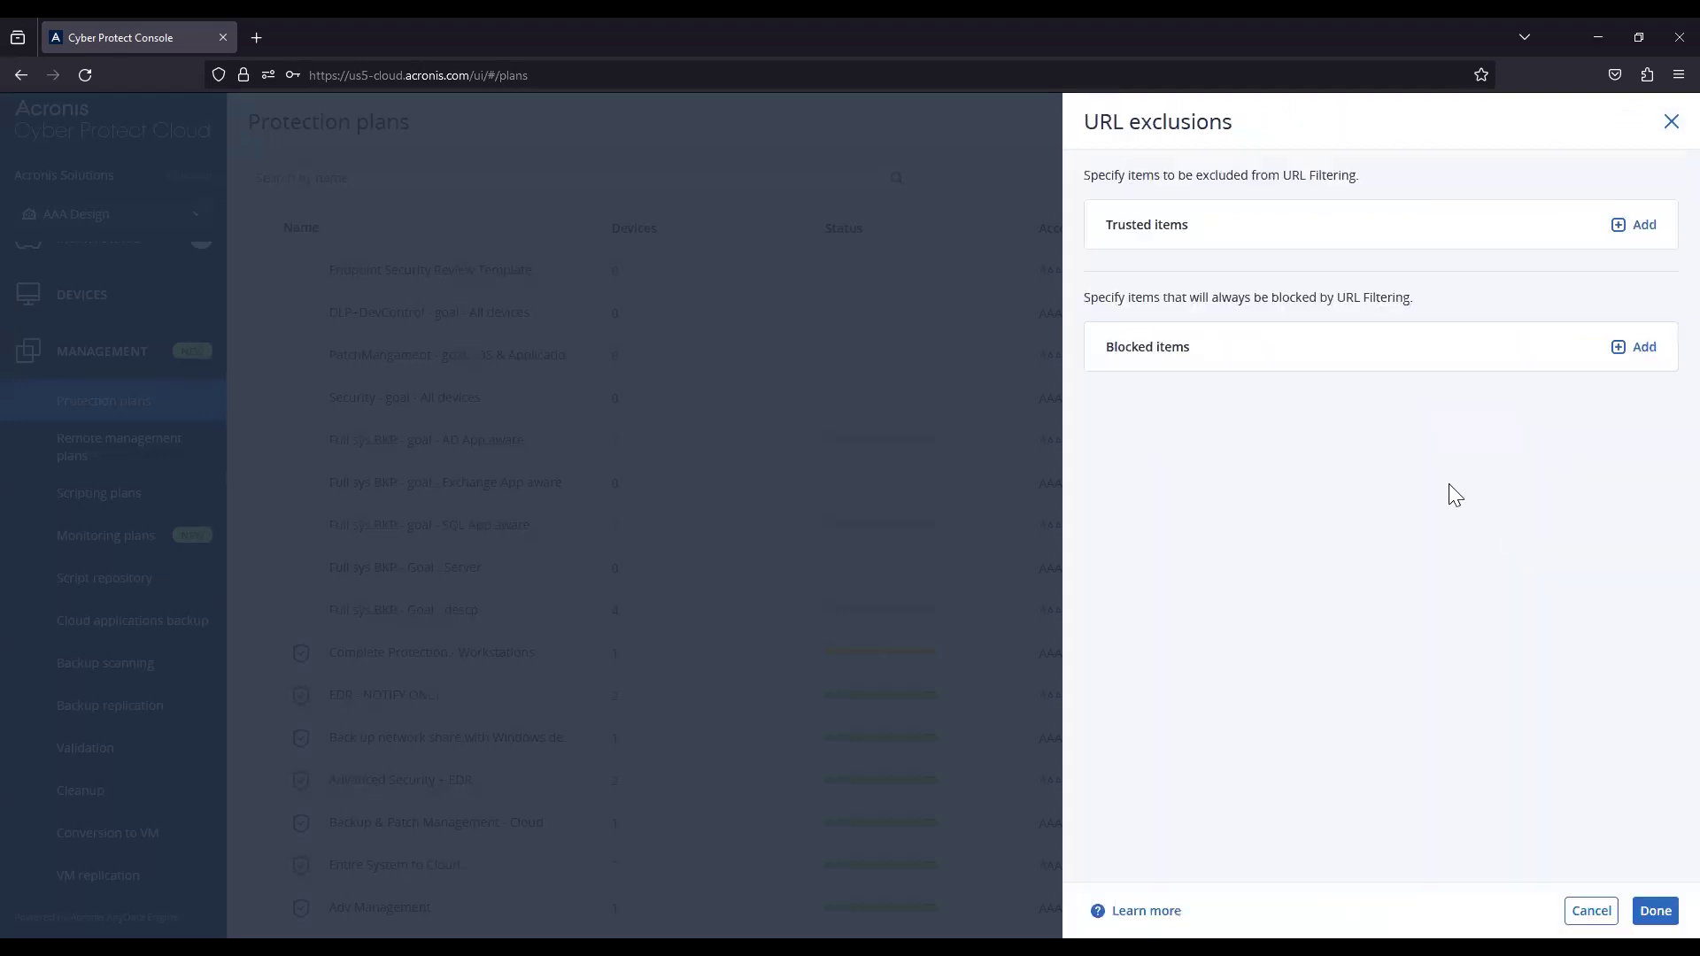
left_click(1640, 225)
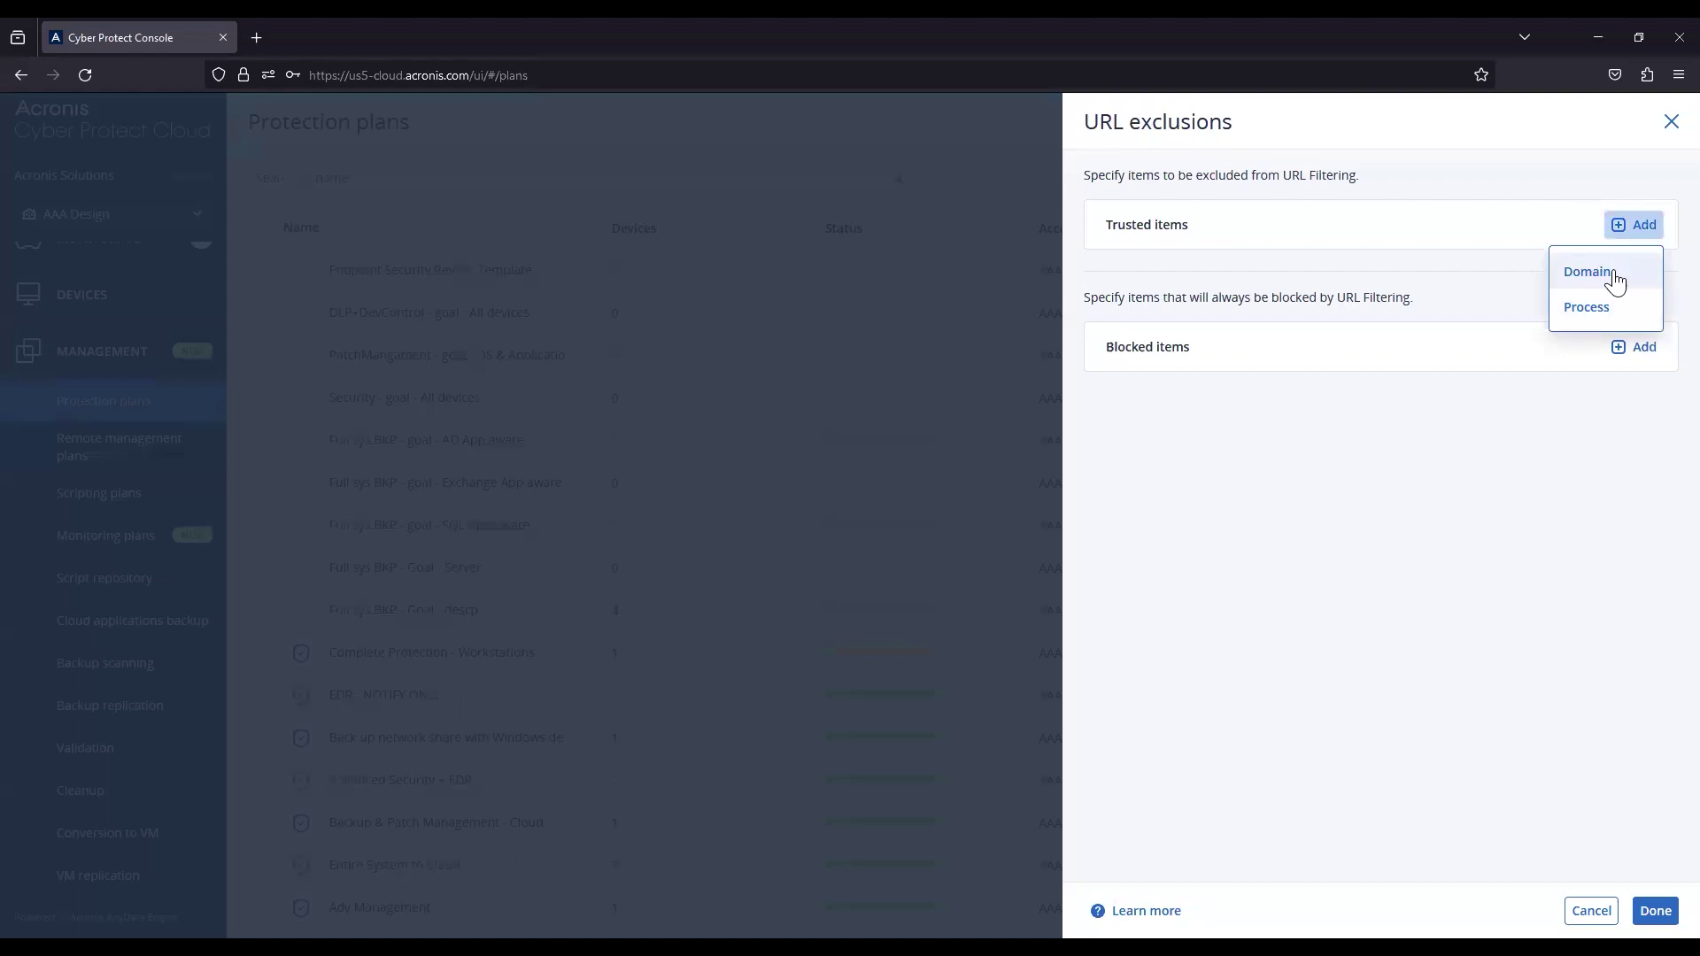
left_click(1541, 237)
left_click(1646, 350)
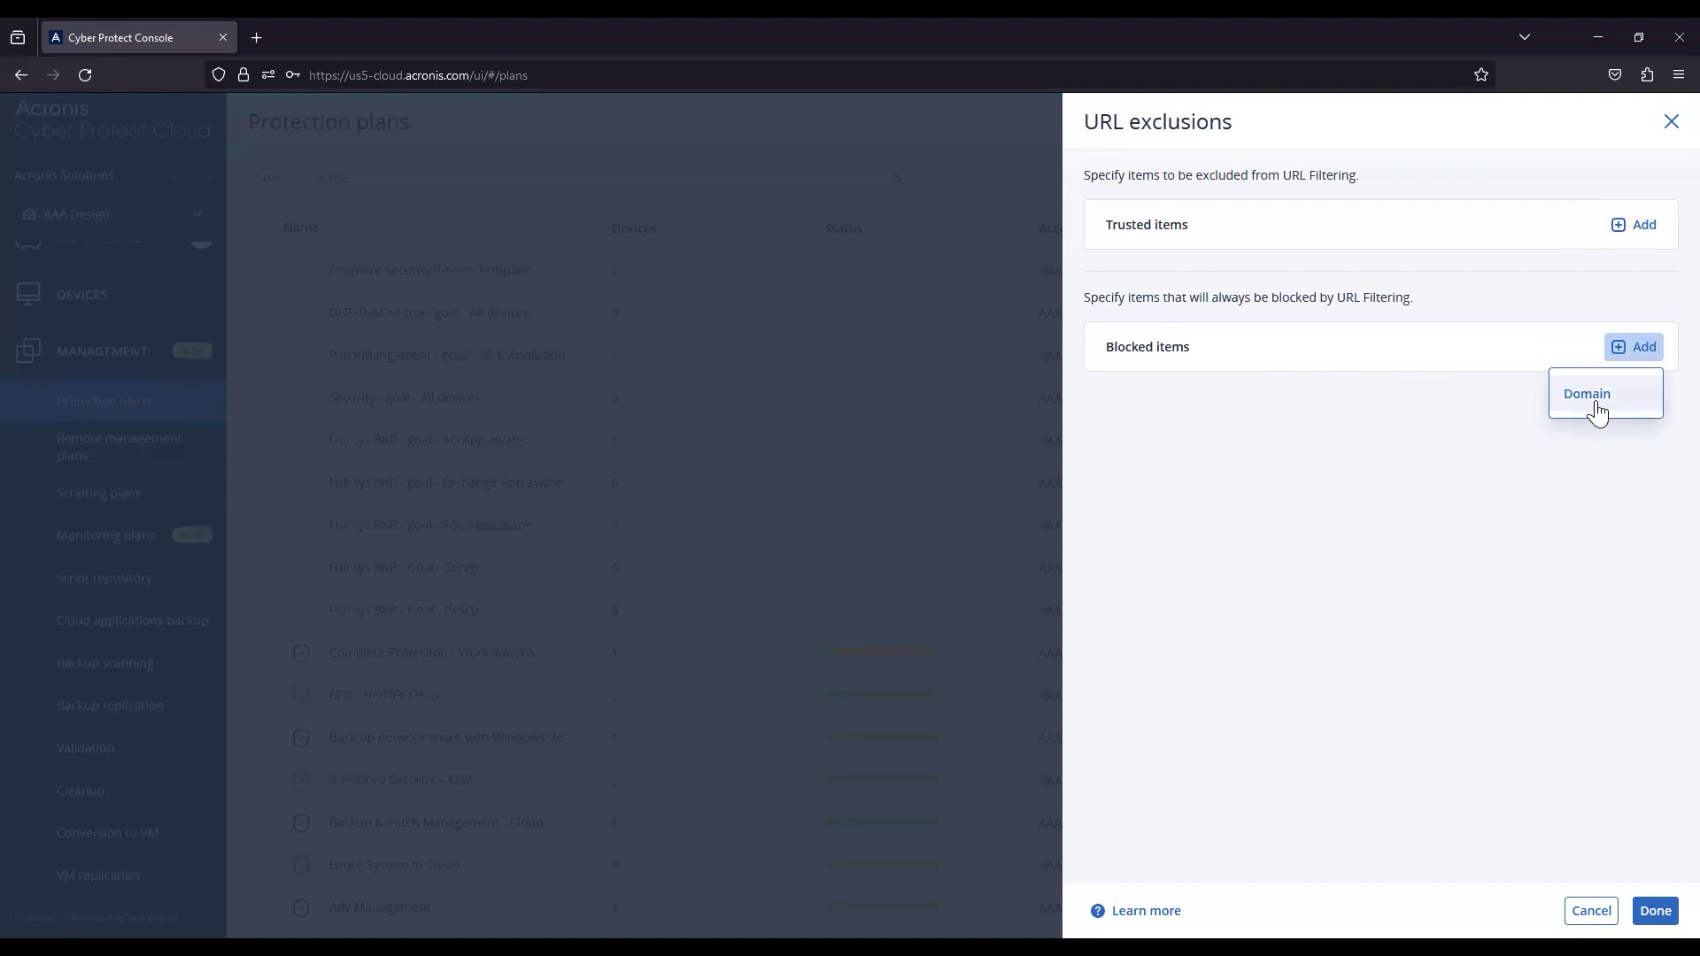
left_click(1463, 488)
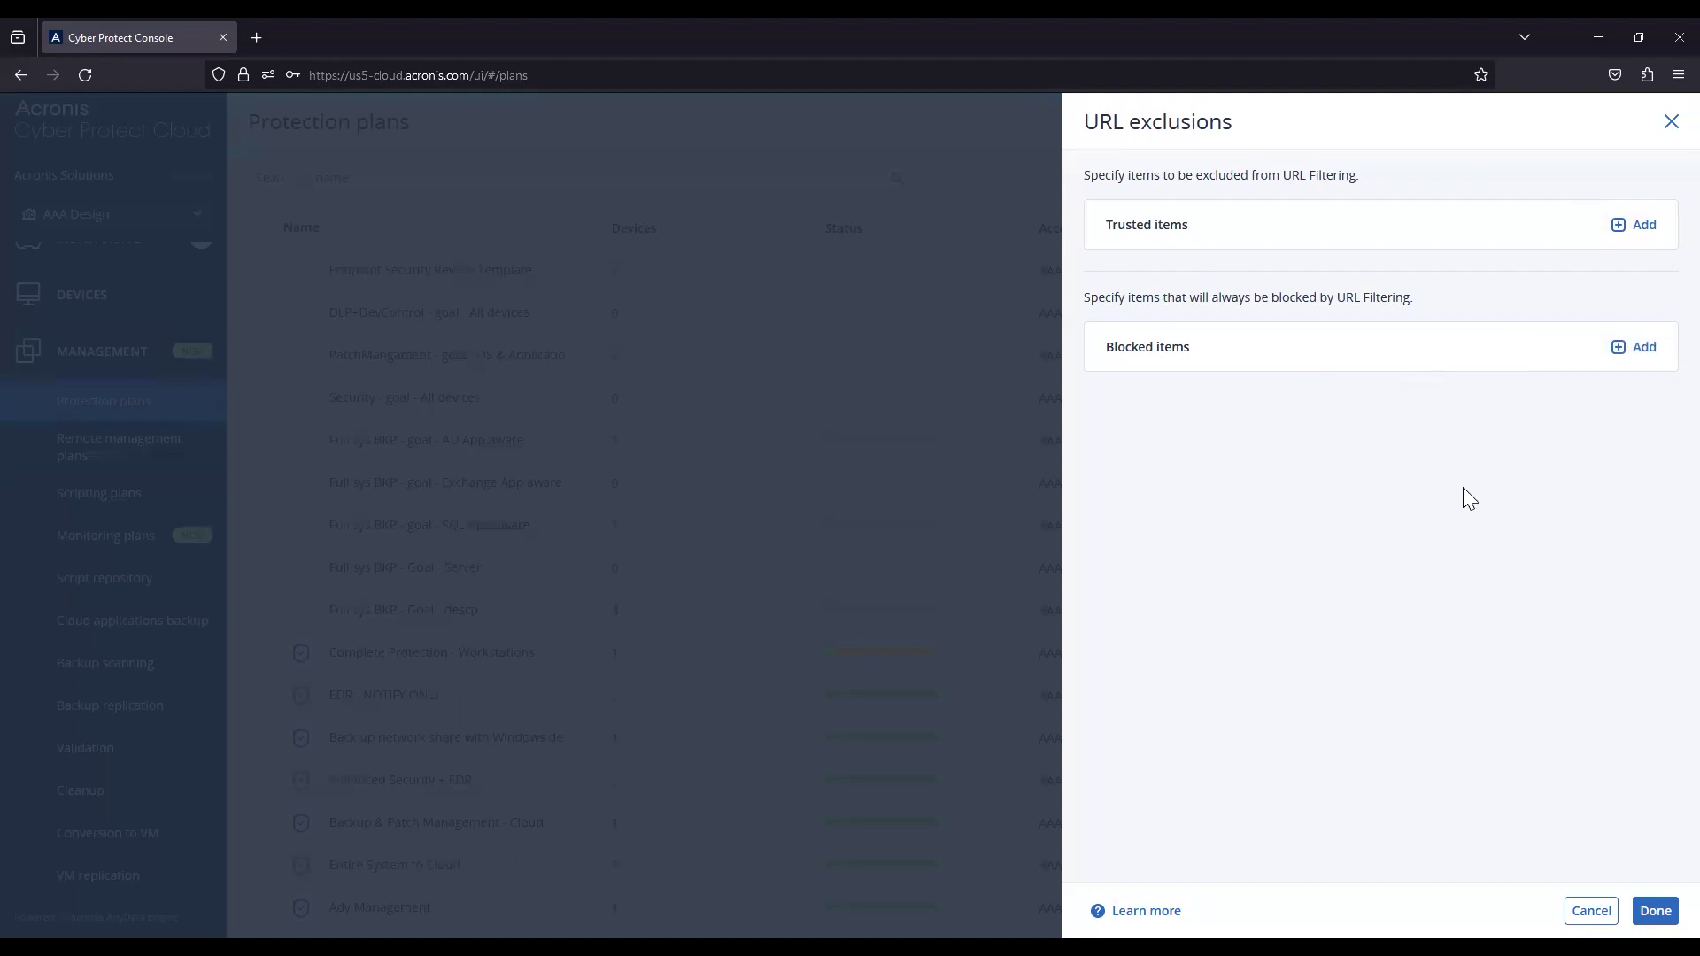
left_click(1671, 121)
left_click(1648, 351)
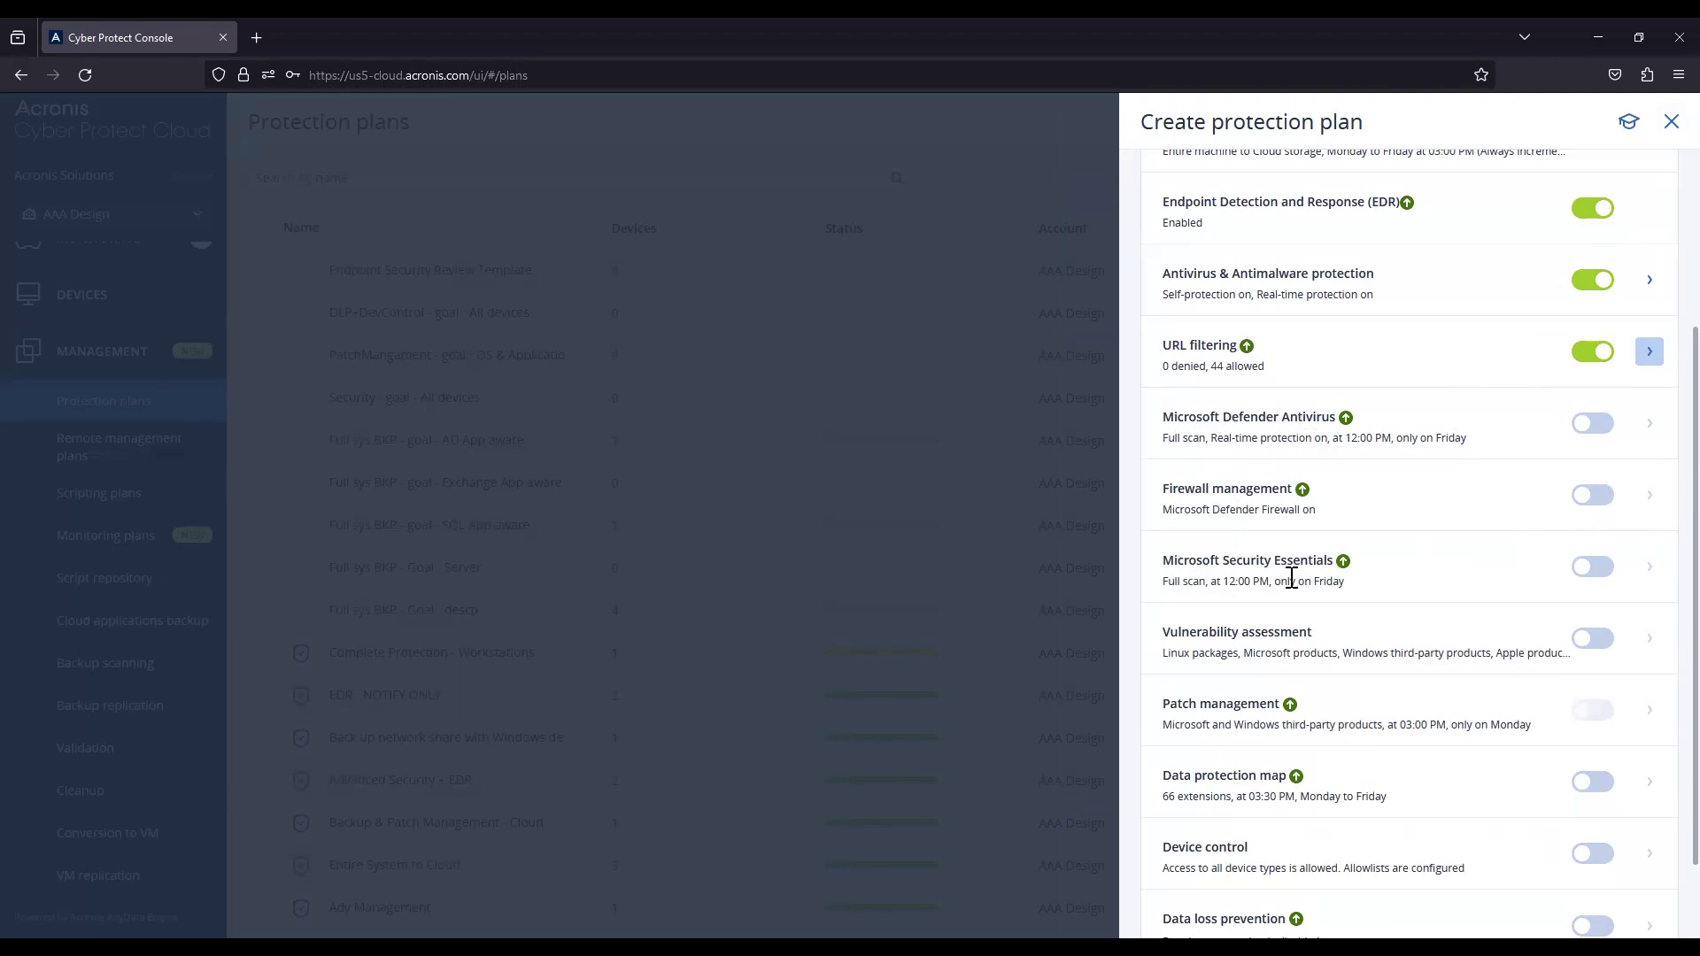
left_click_drag(1166, 515, 1300, 512)
left_click(1597, 428)
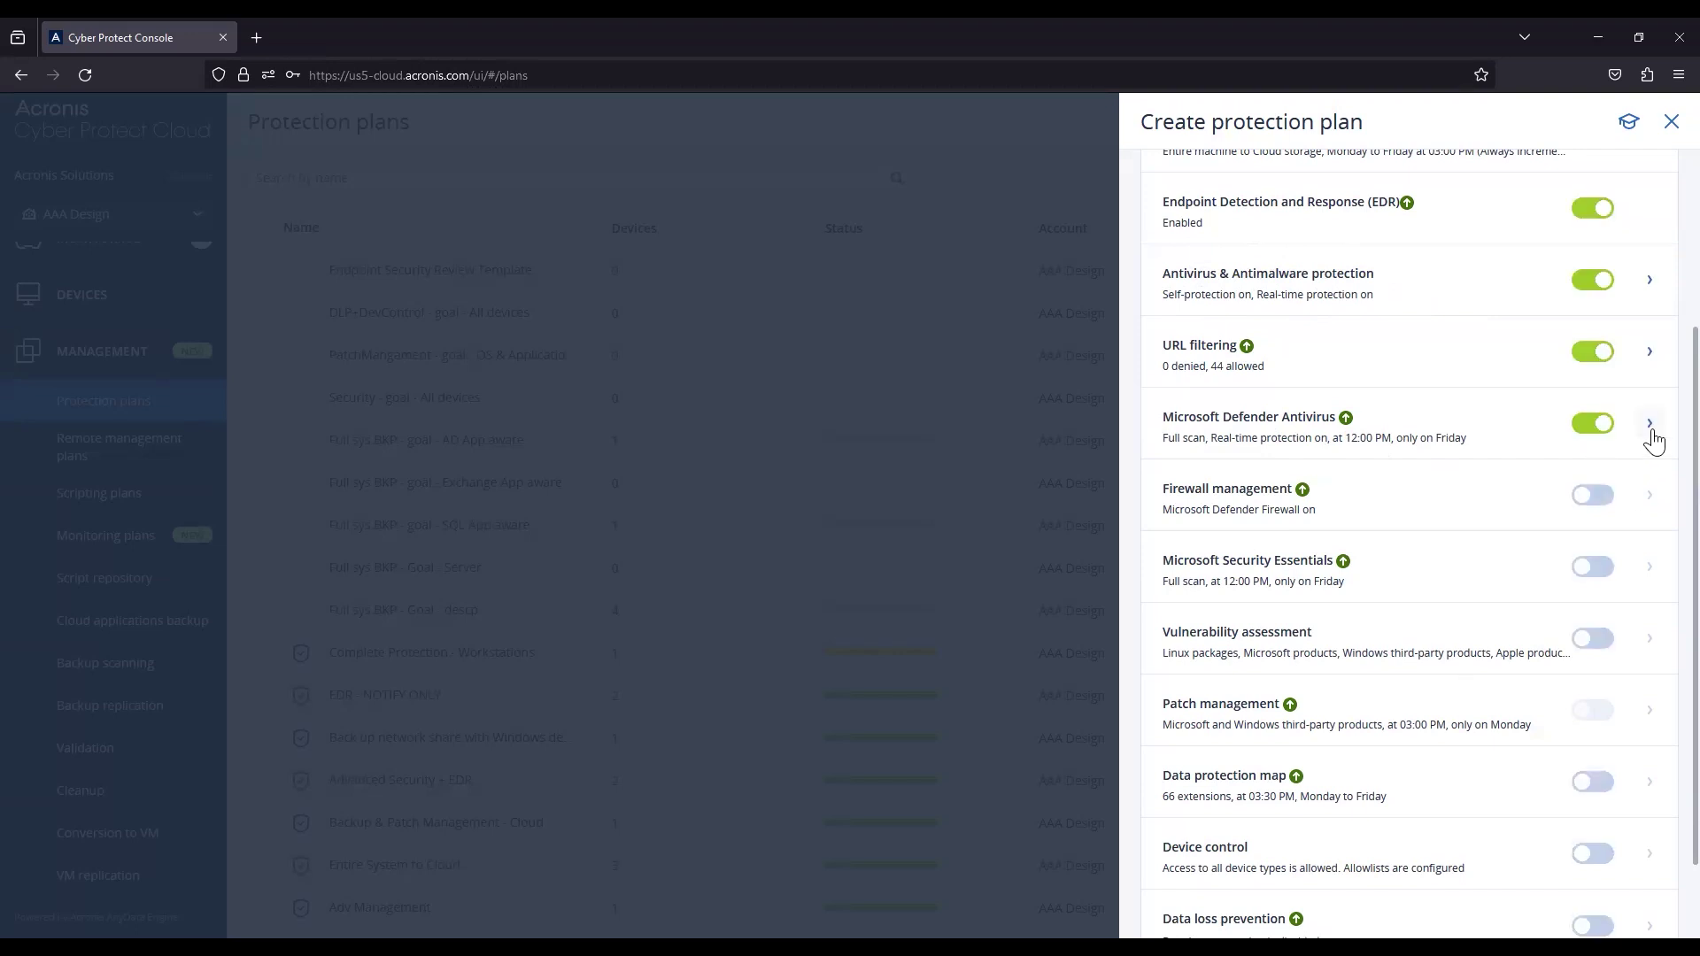
left_click(1650, 428)
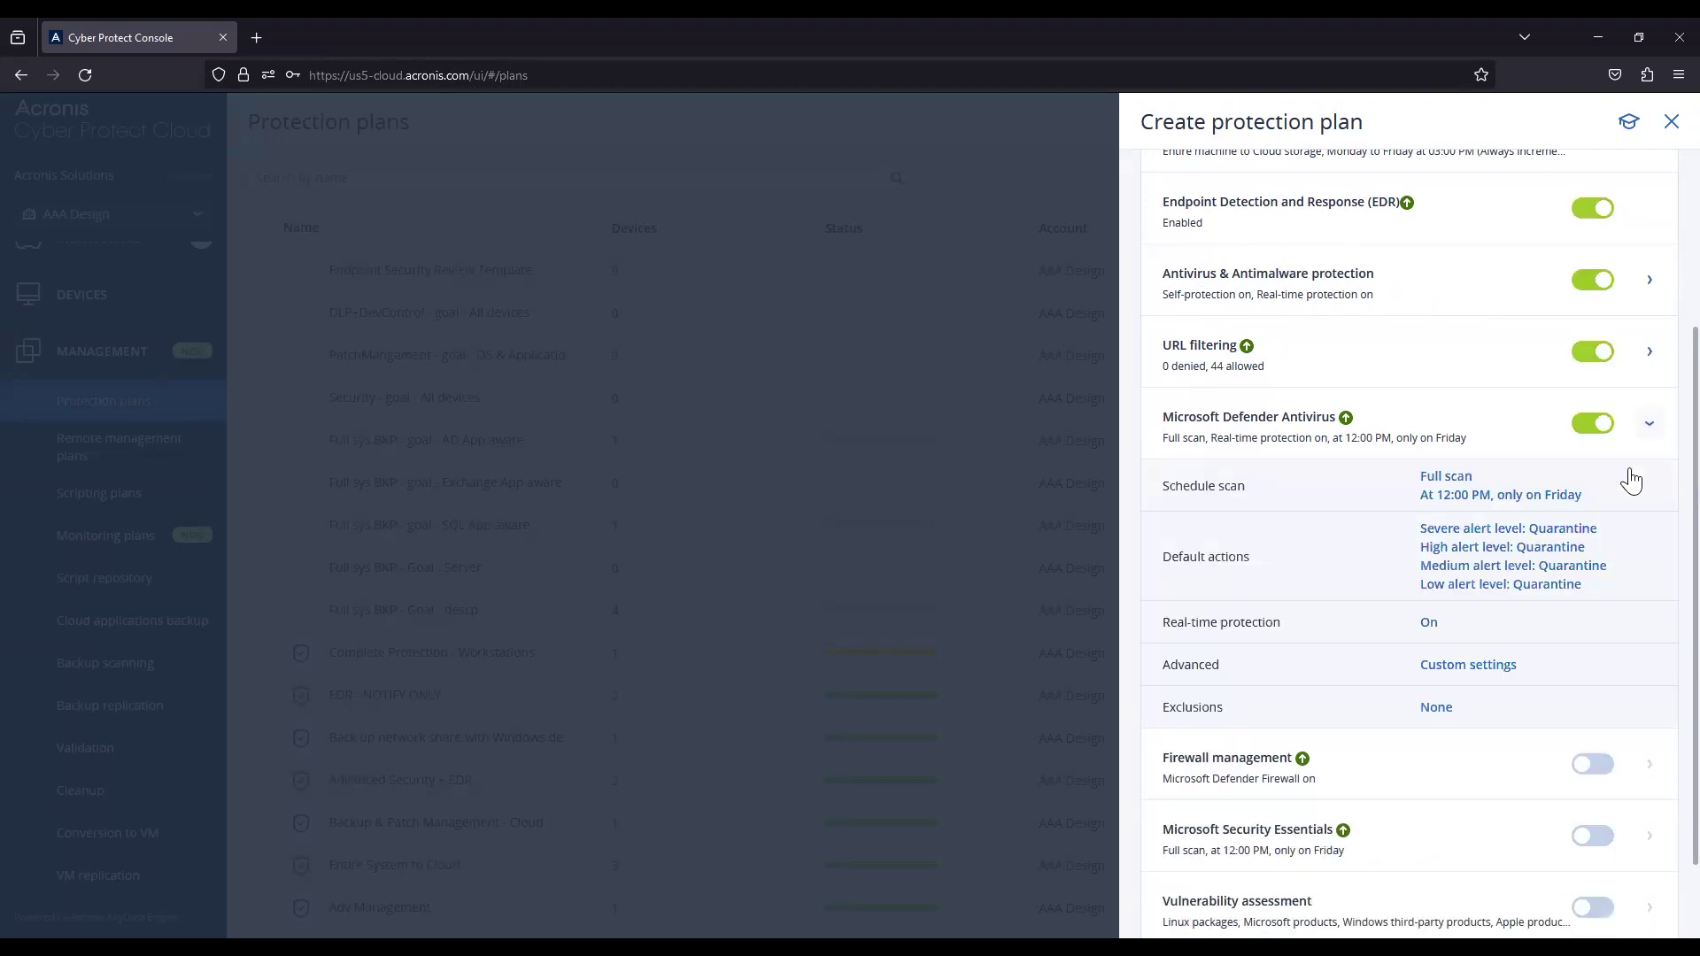
left_click(1650, 431)
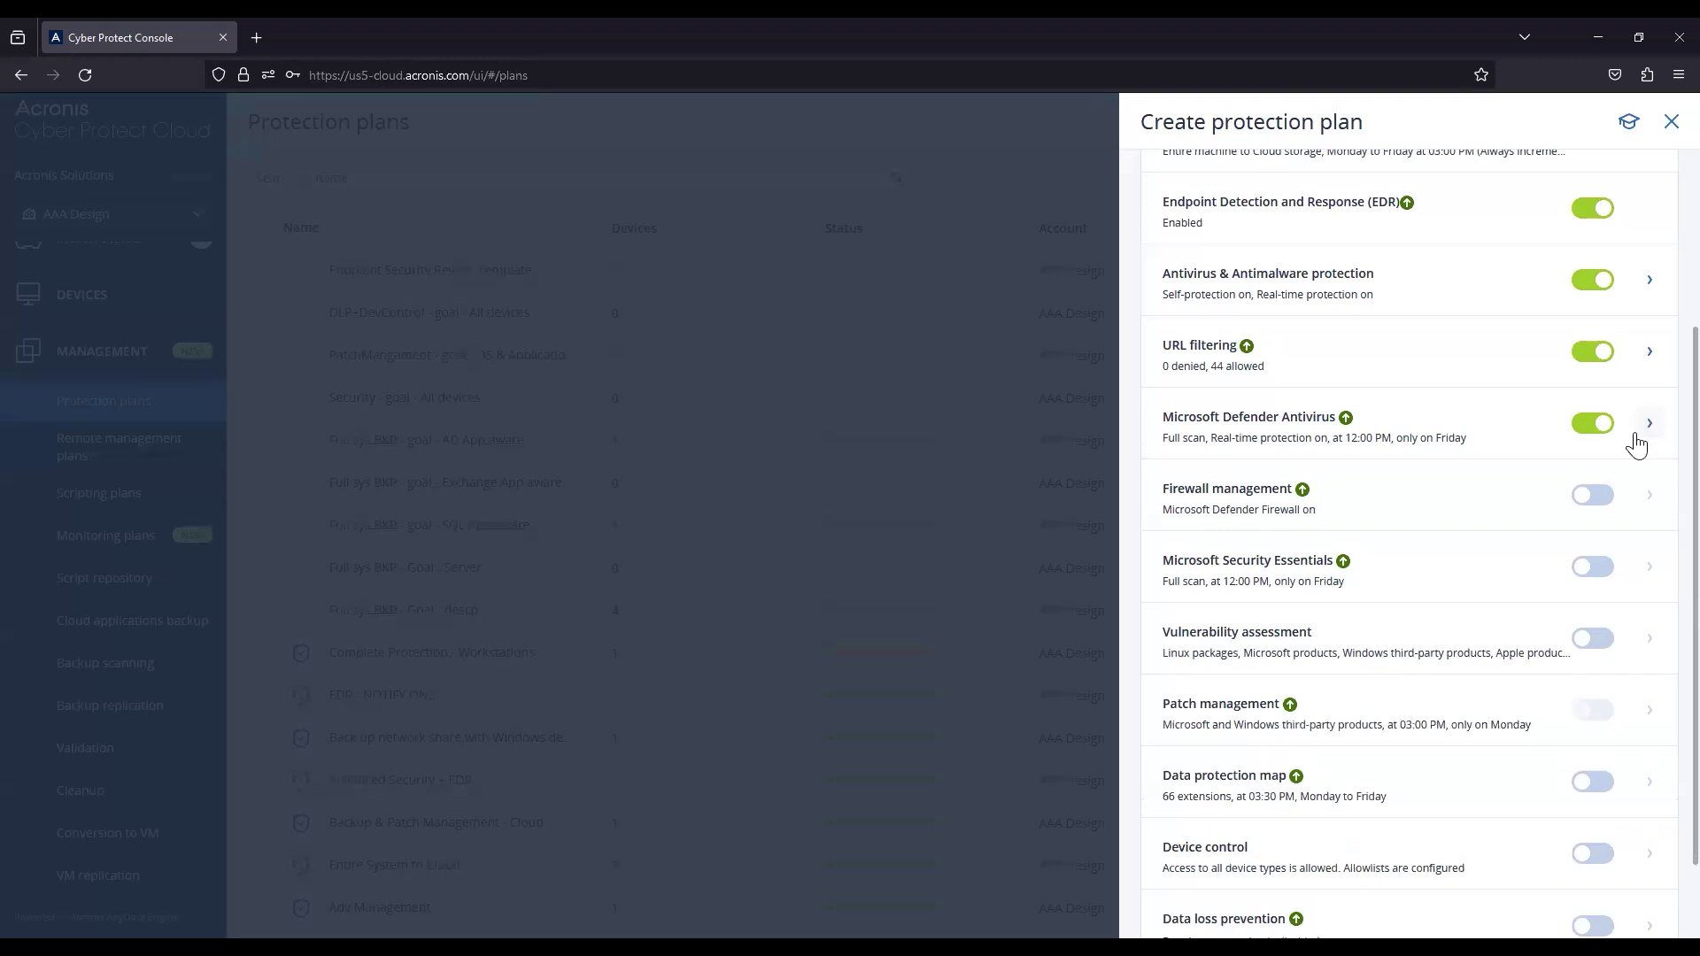
left_click(1594, 570)
left_click(1648, 571)
scroll(1382, 584, "down", 1)
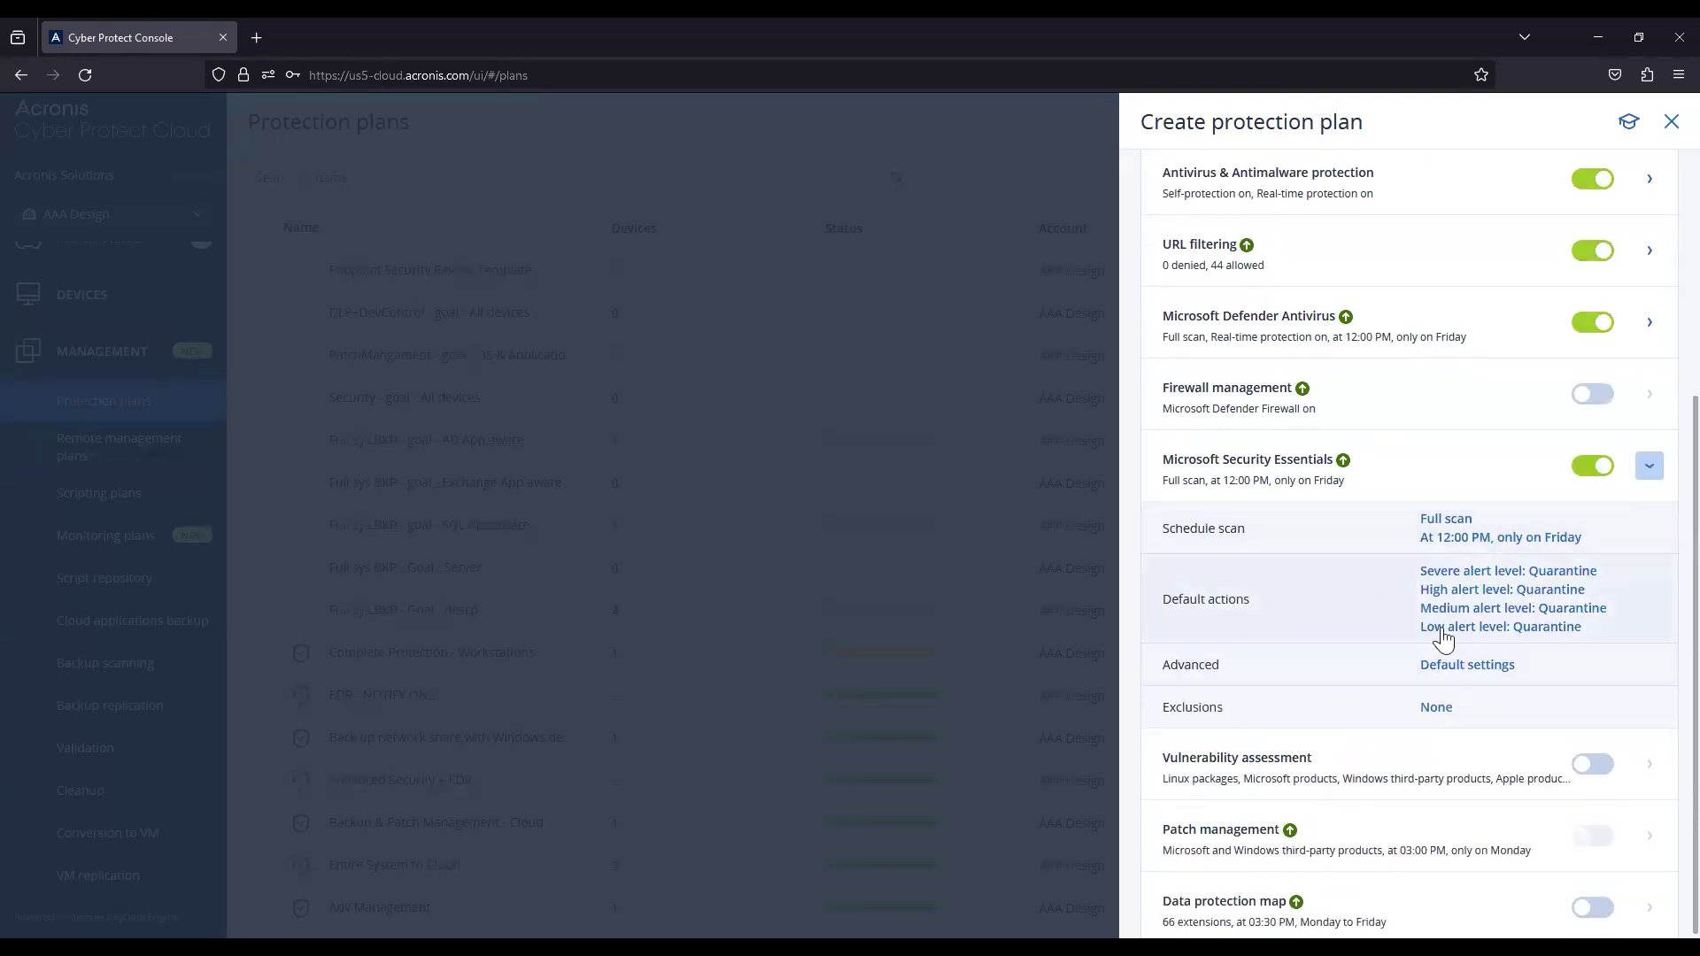
left_click(1649, 467)
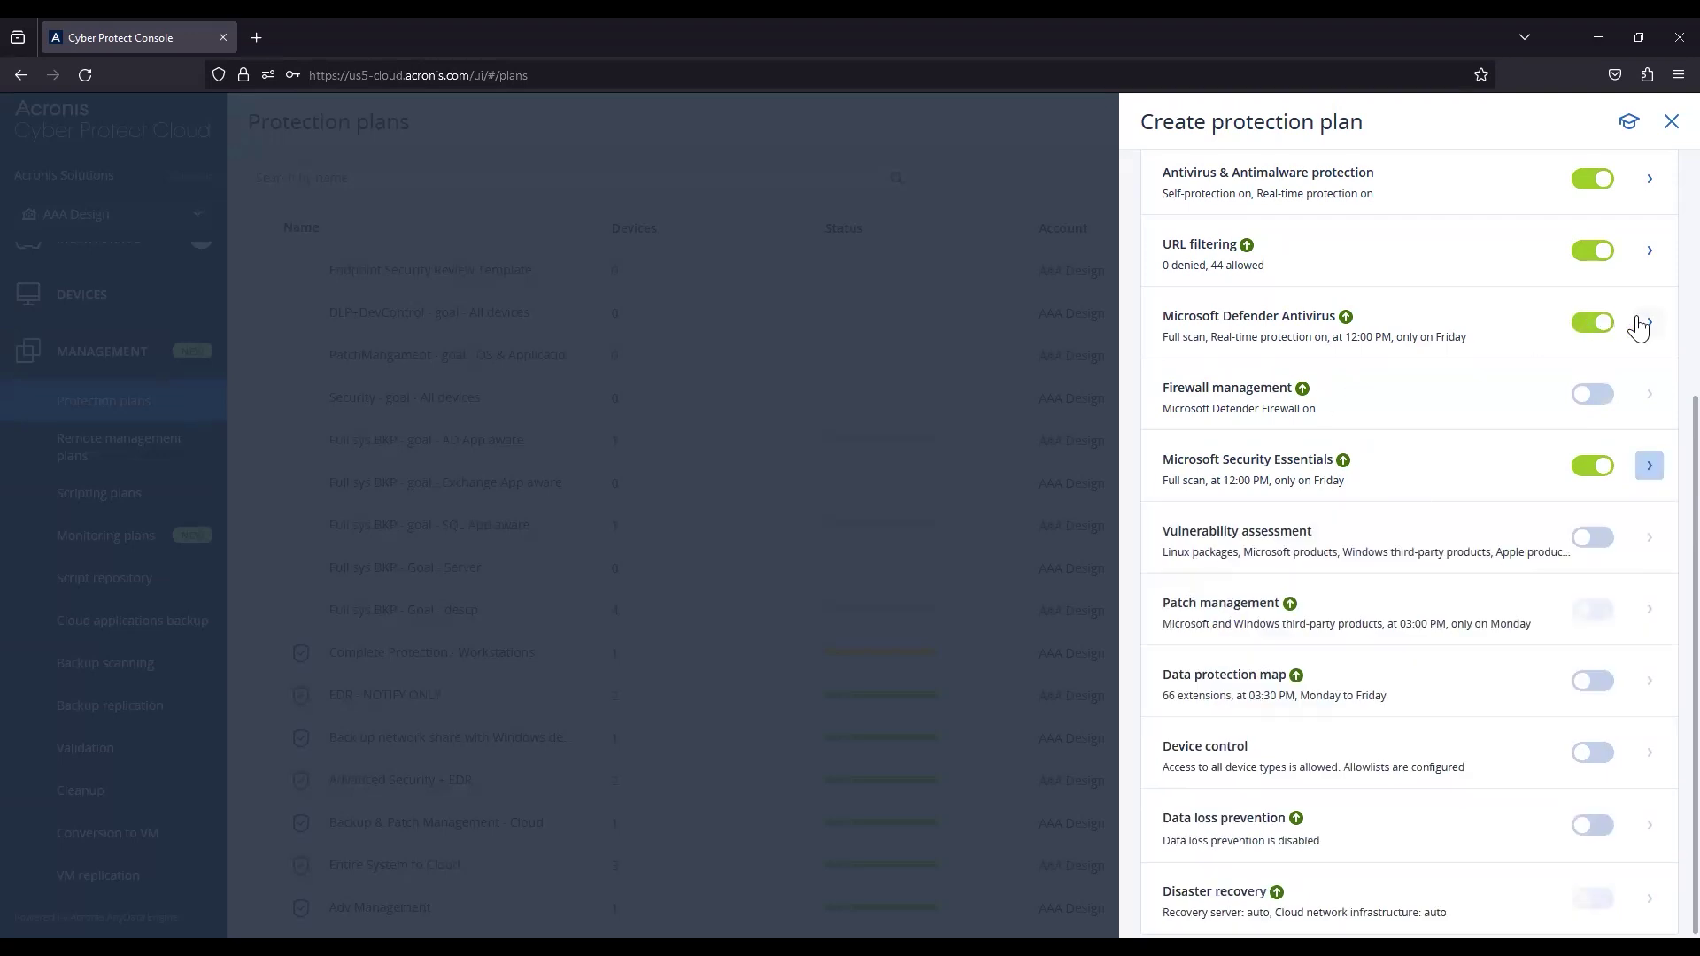
left_click(1593, 322)
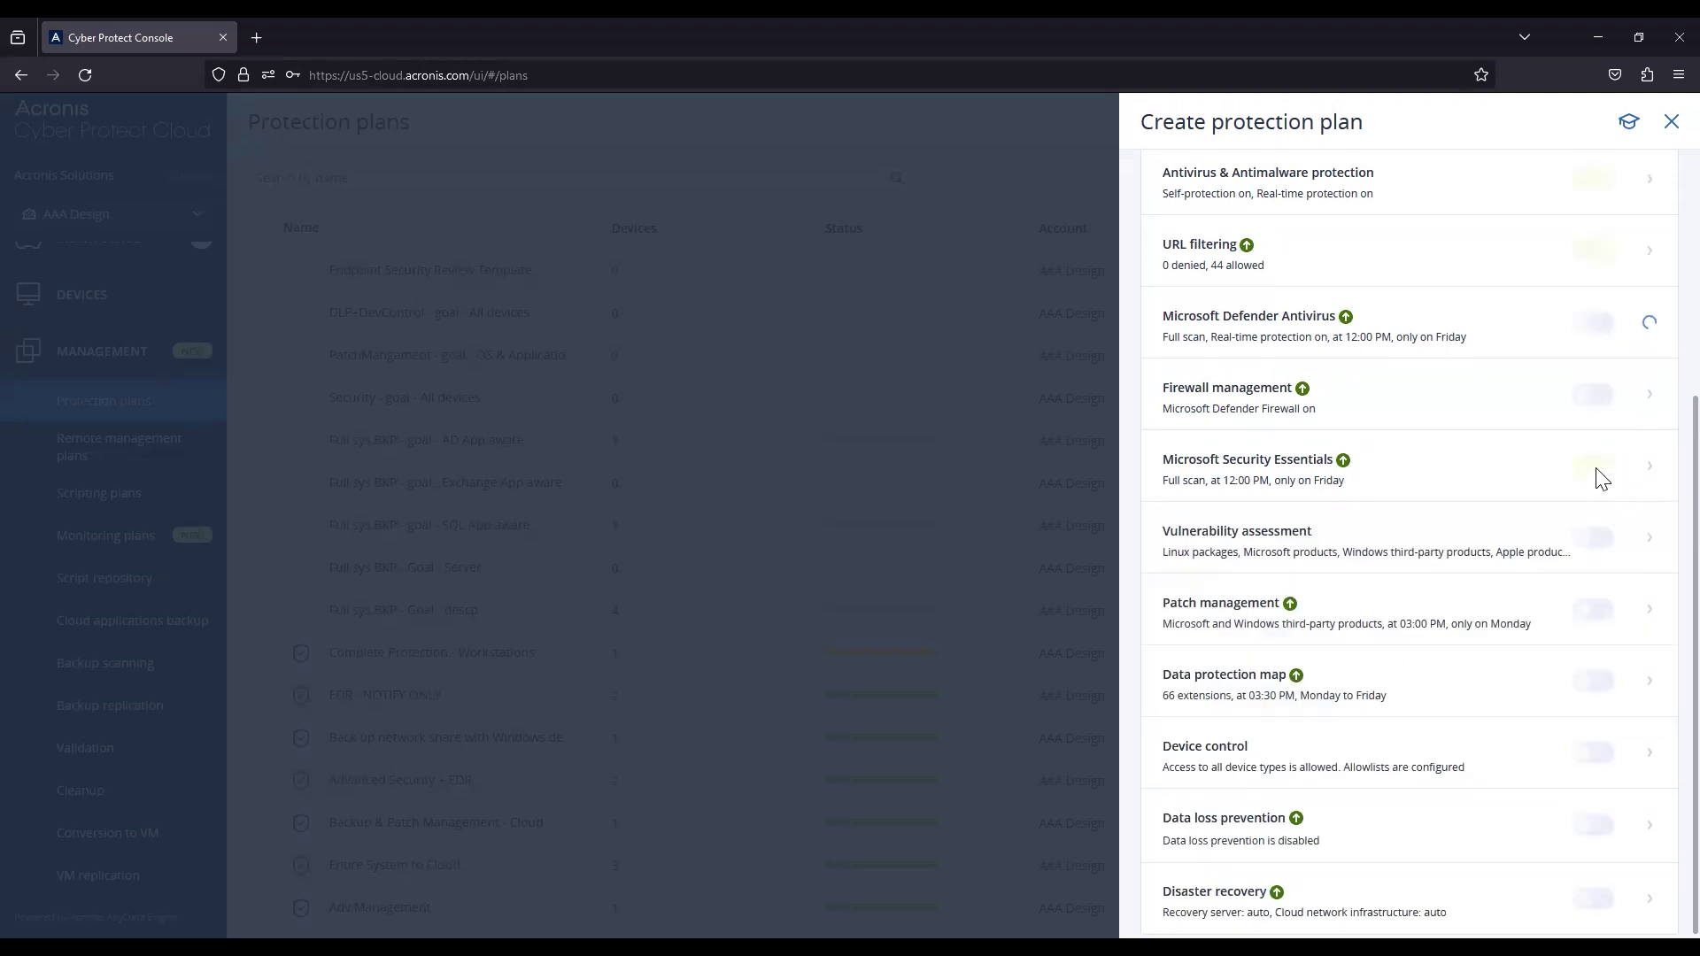
left_click(1593, 466)
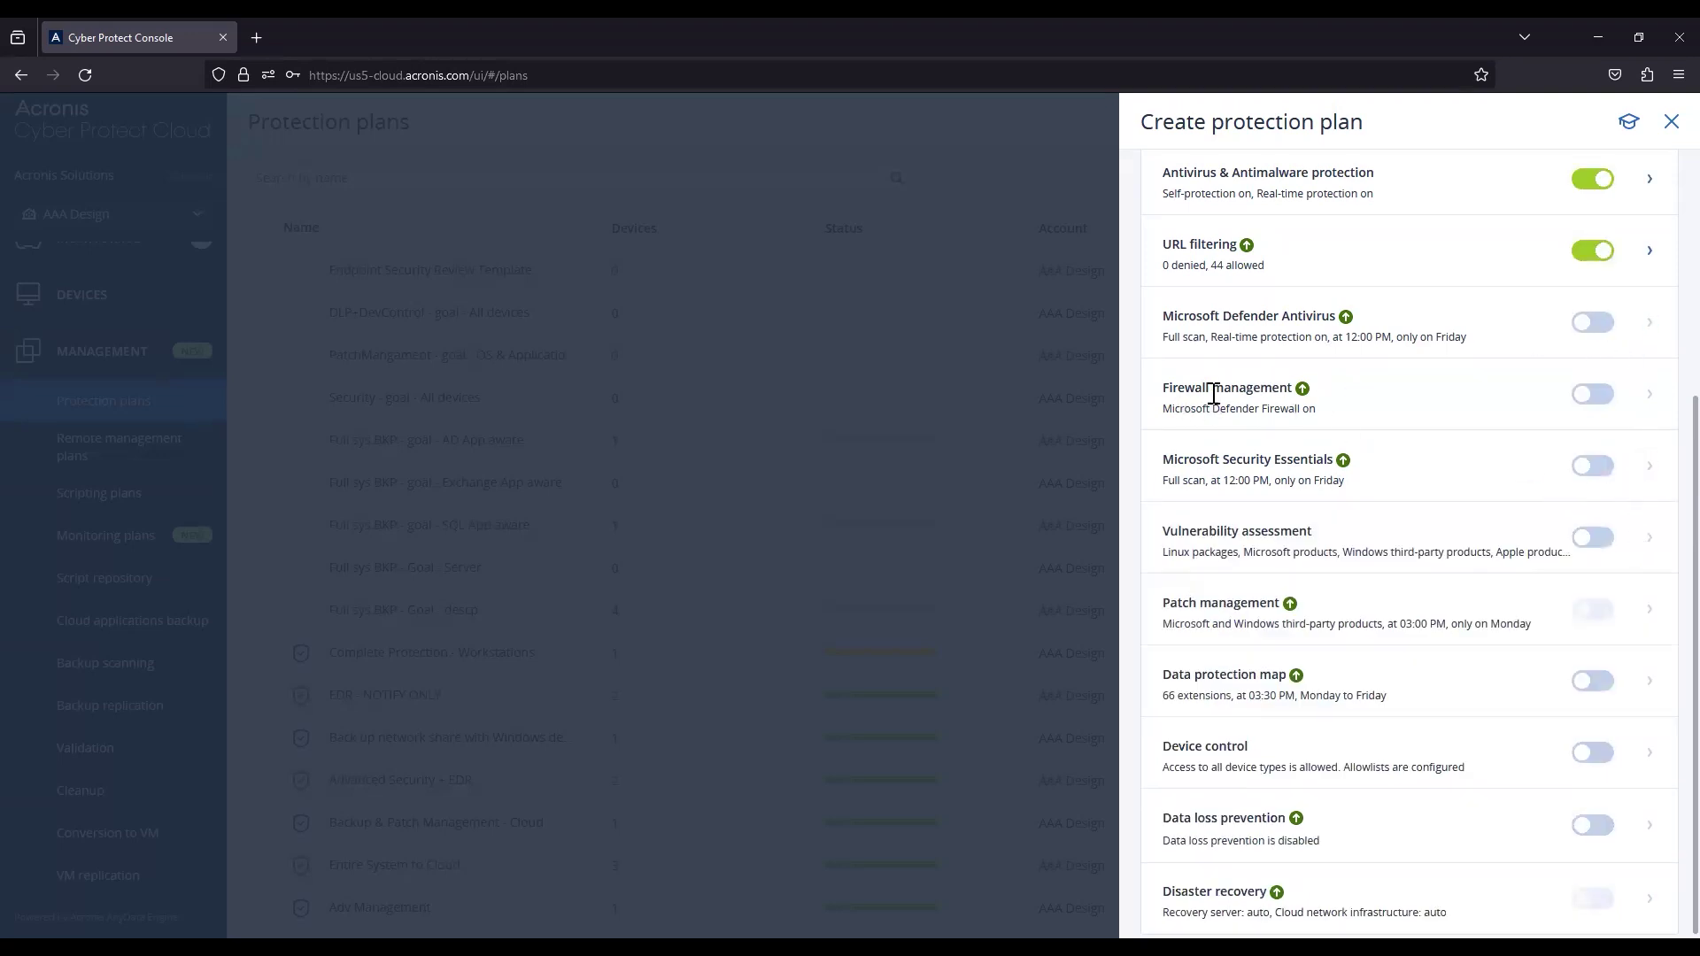
left_click(1591, 395)
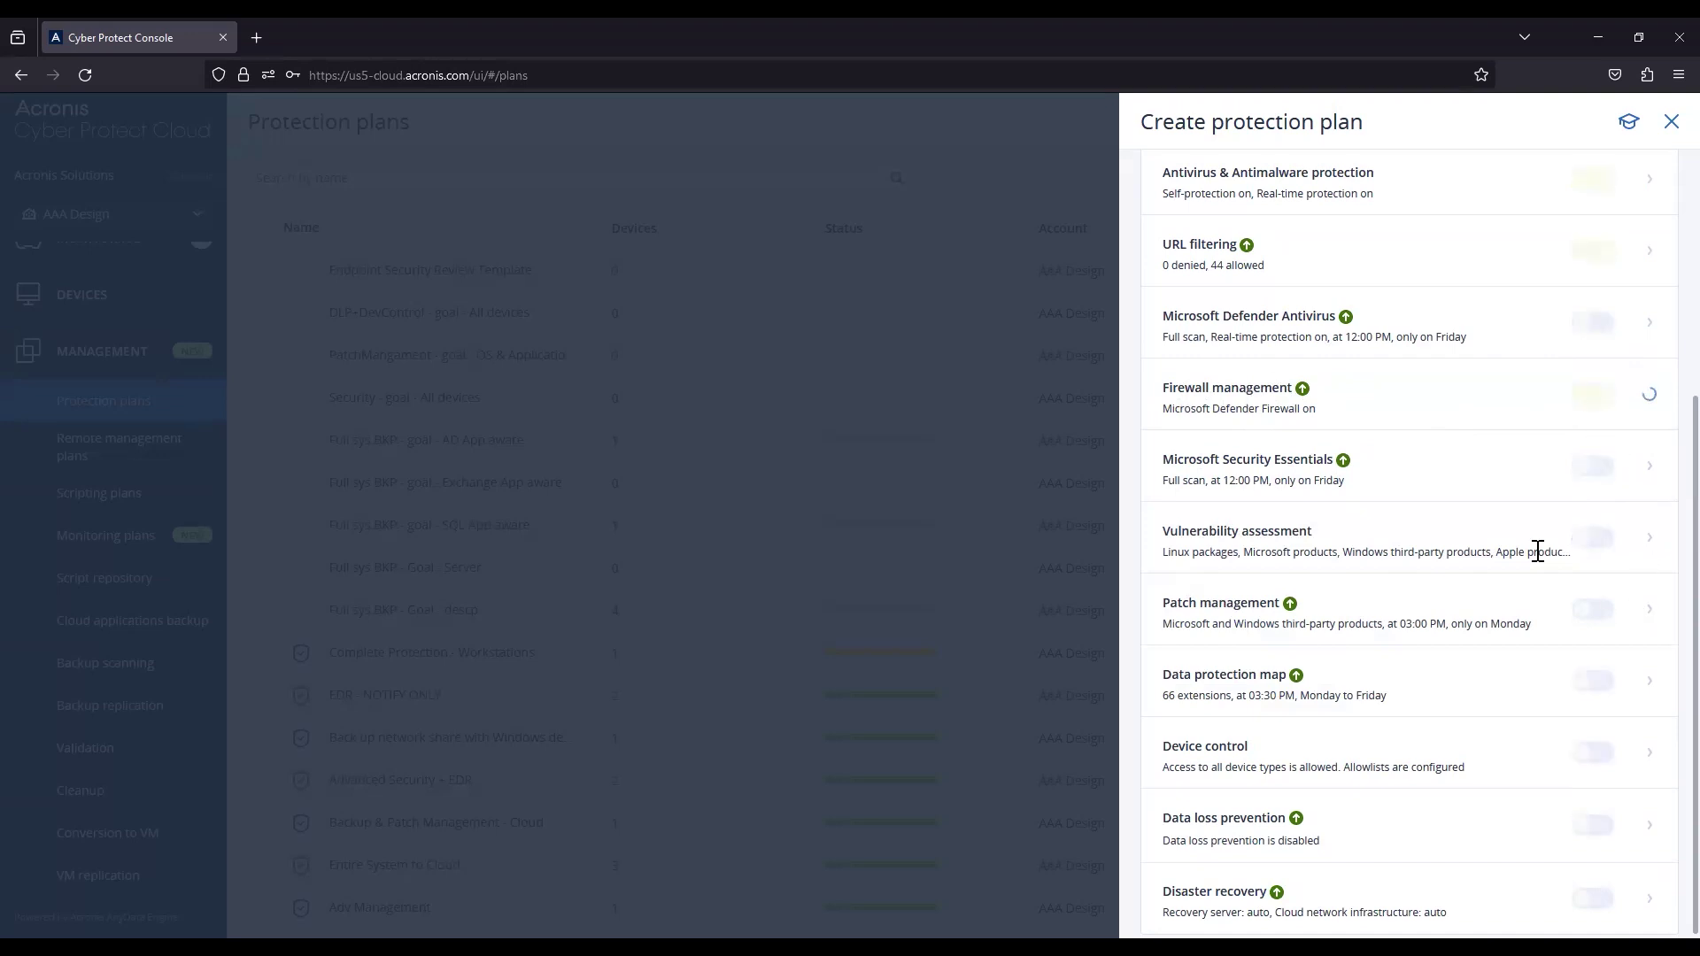
left_click(1644, 427)
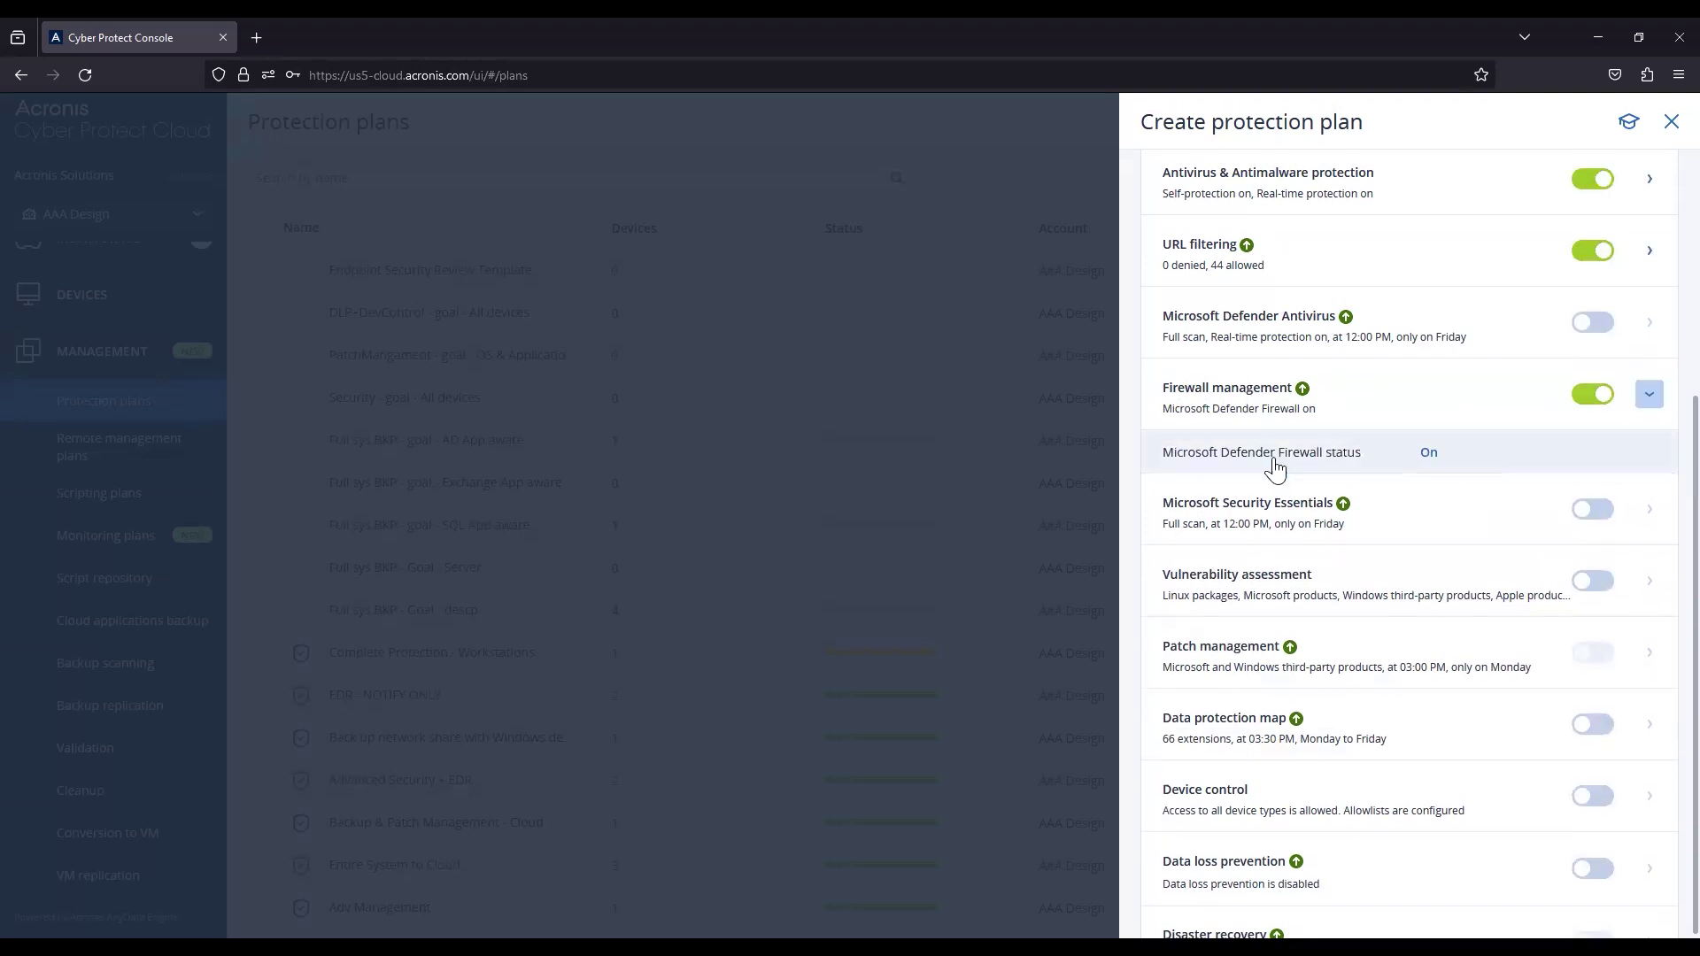
left_click(1593, 396)
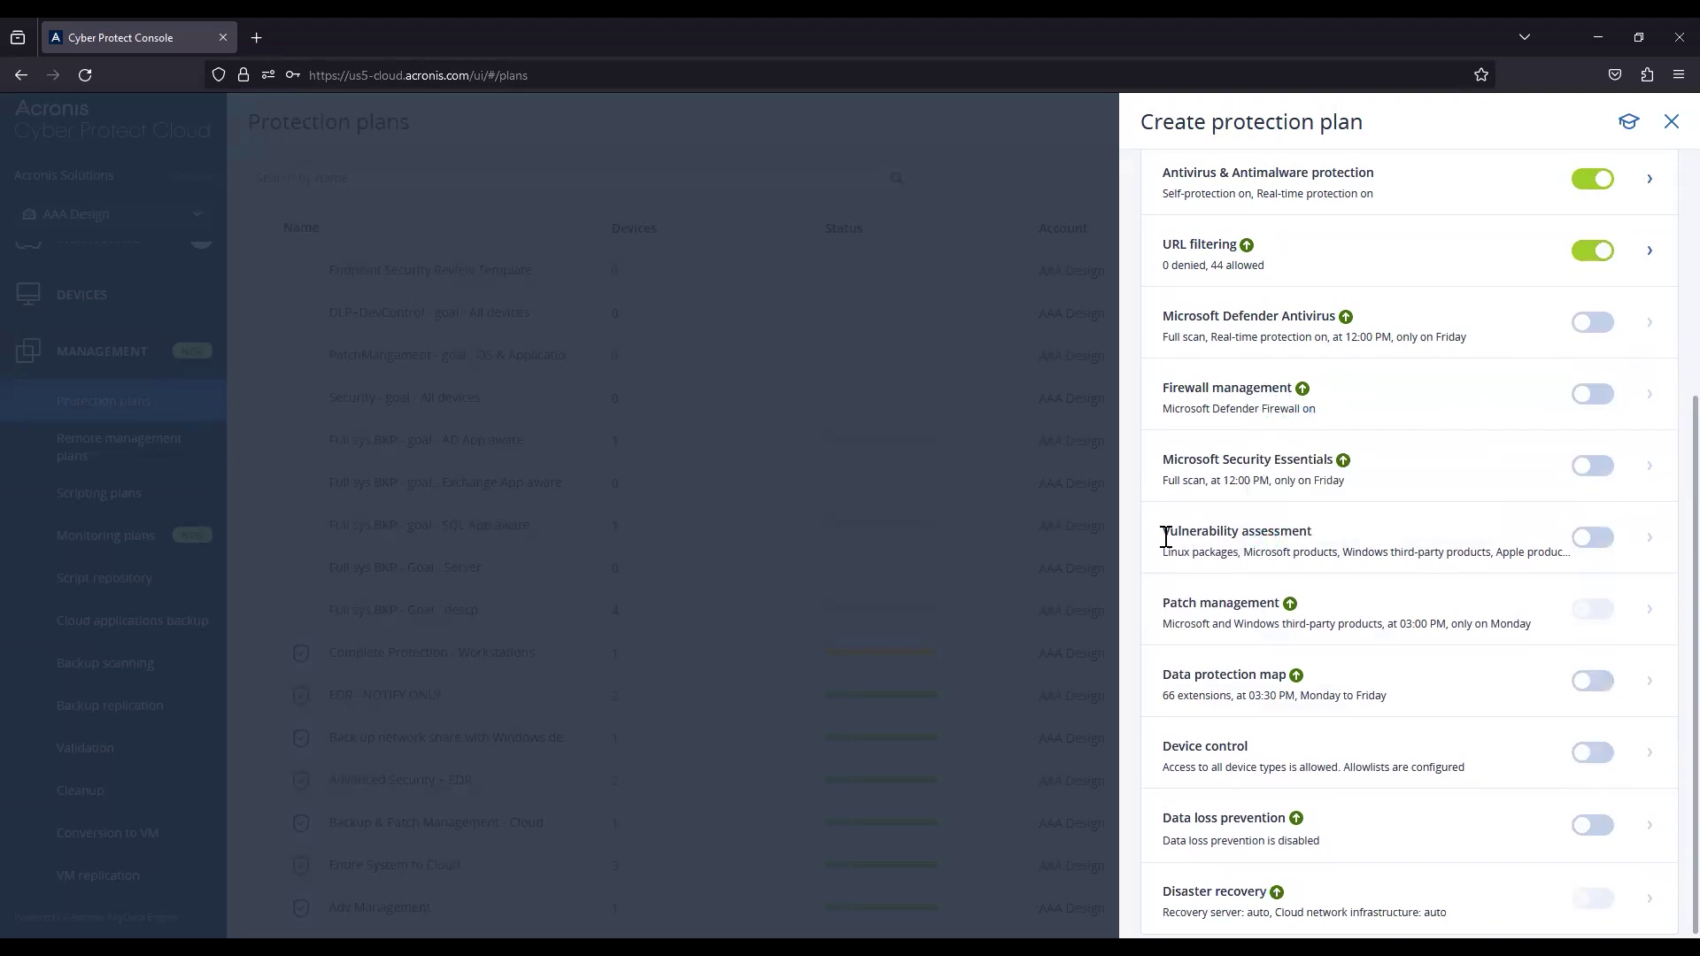
Step: Switch on Vulnerability assessment and expand its scope and schedule details
left_click_drag(1165, 537, 1315, 535)
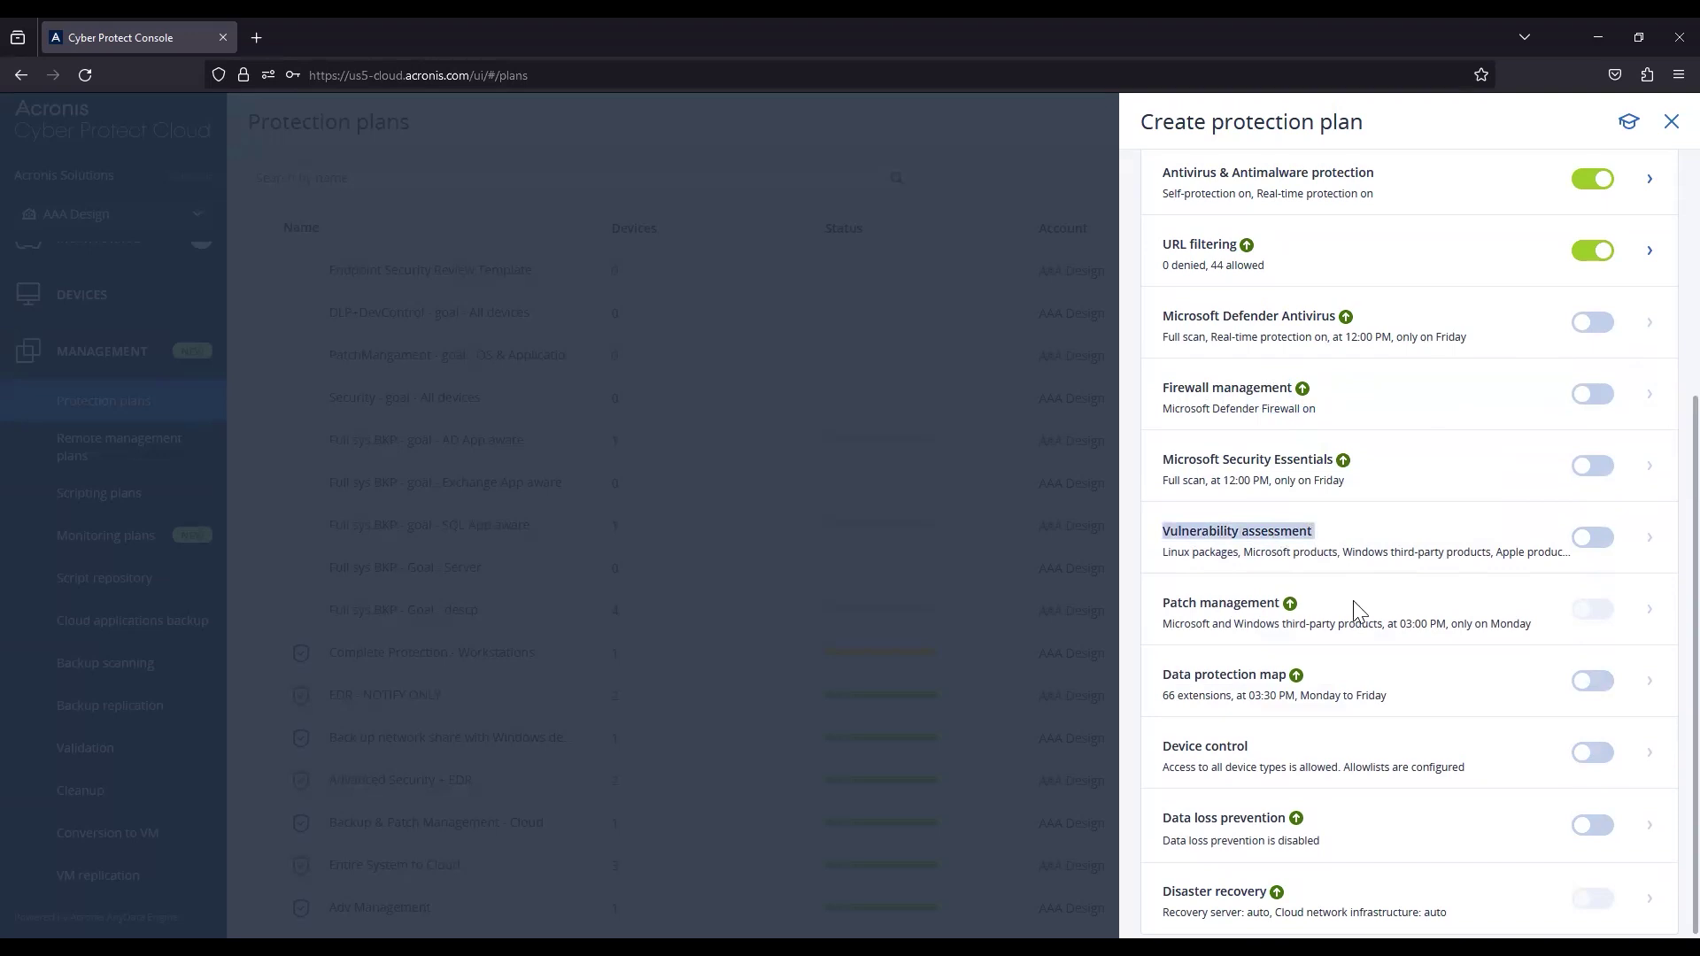
left_click(1255, 553)
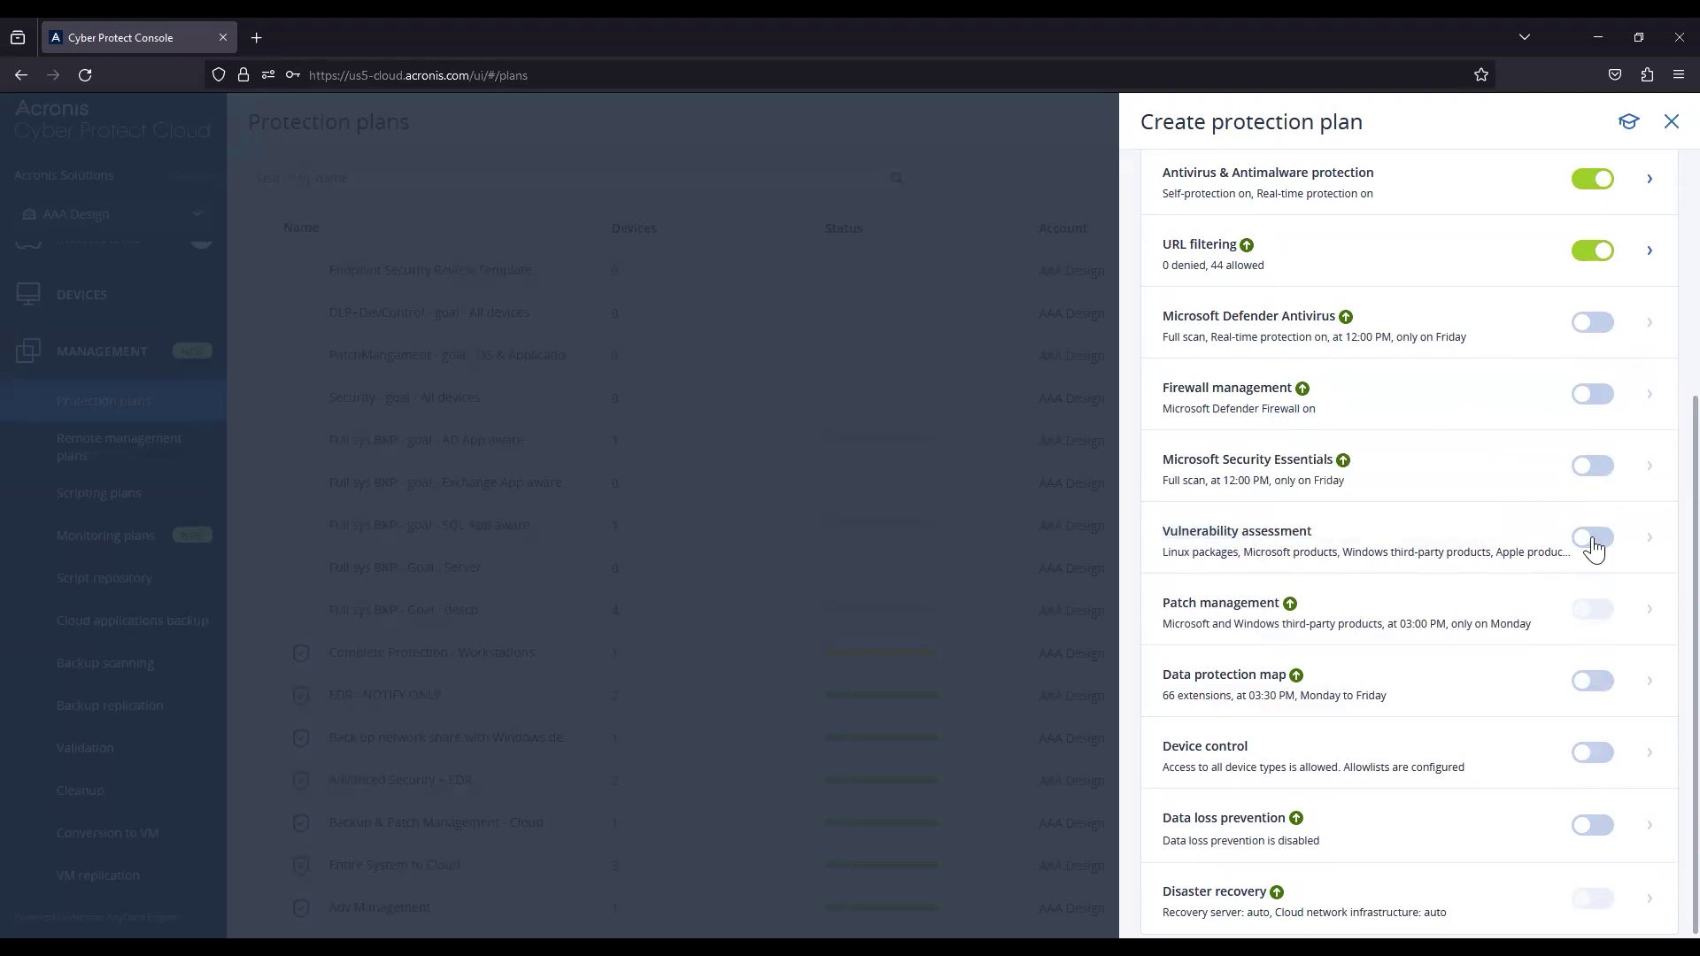
left_click(1591, 542)
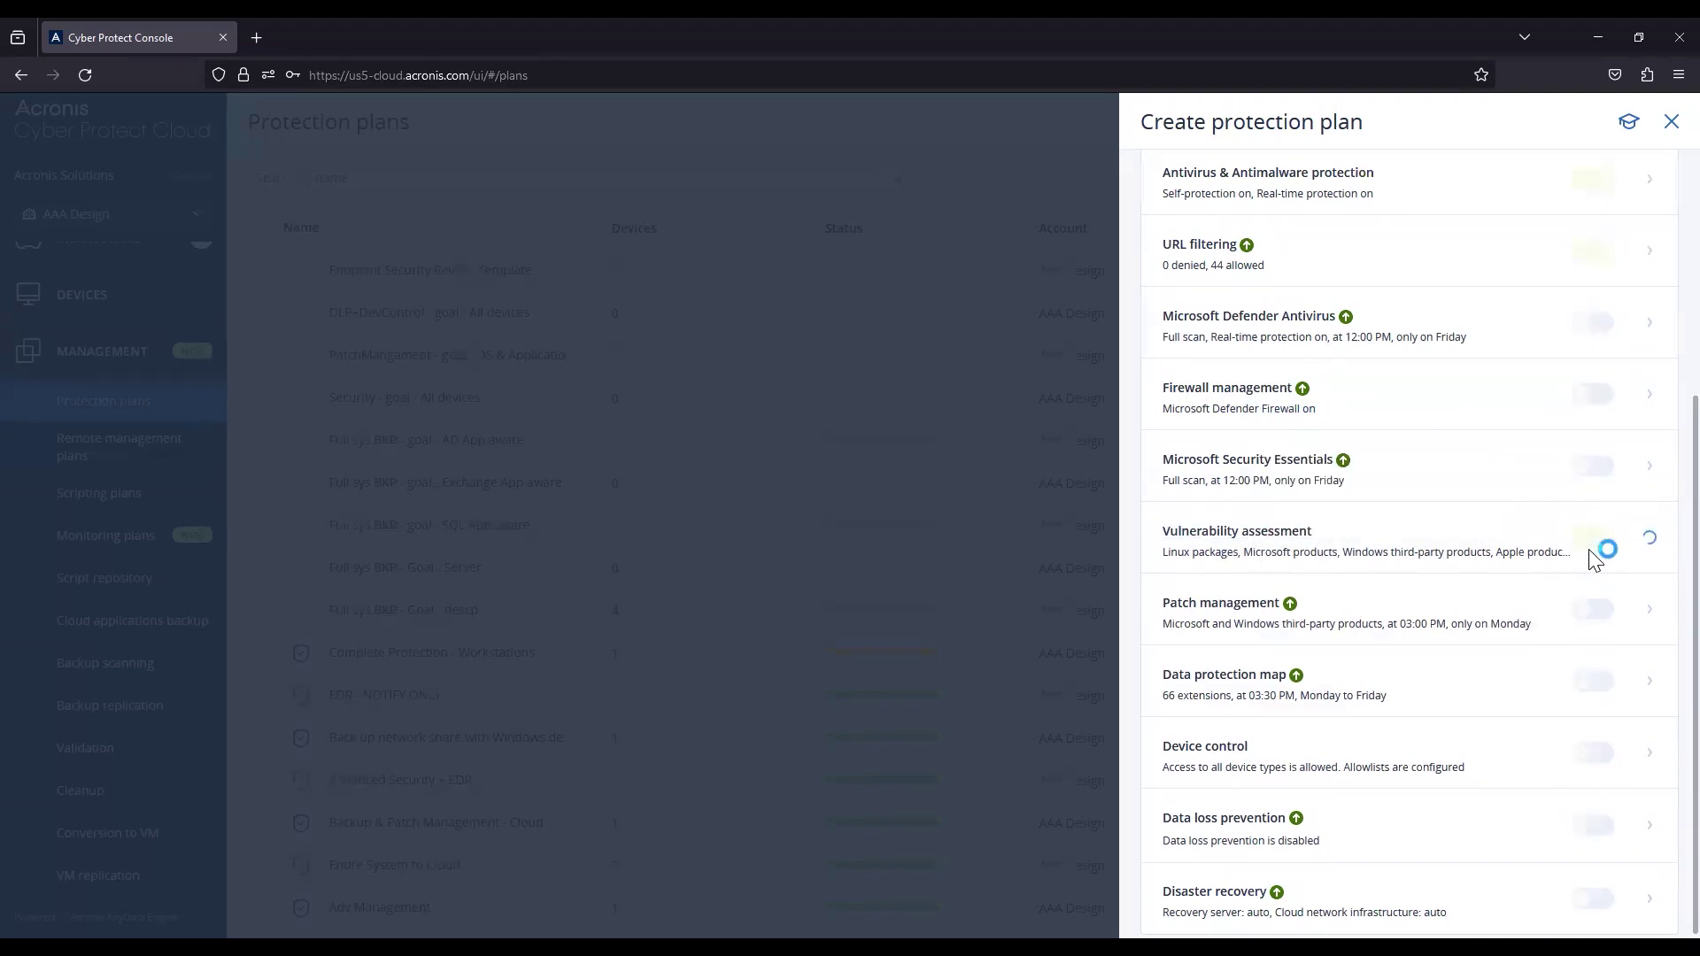
left_click(1651, 545)
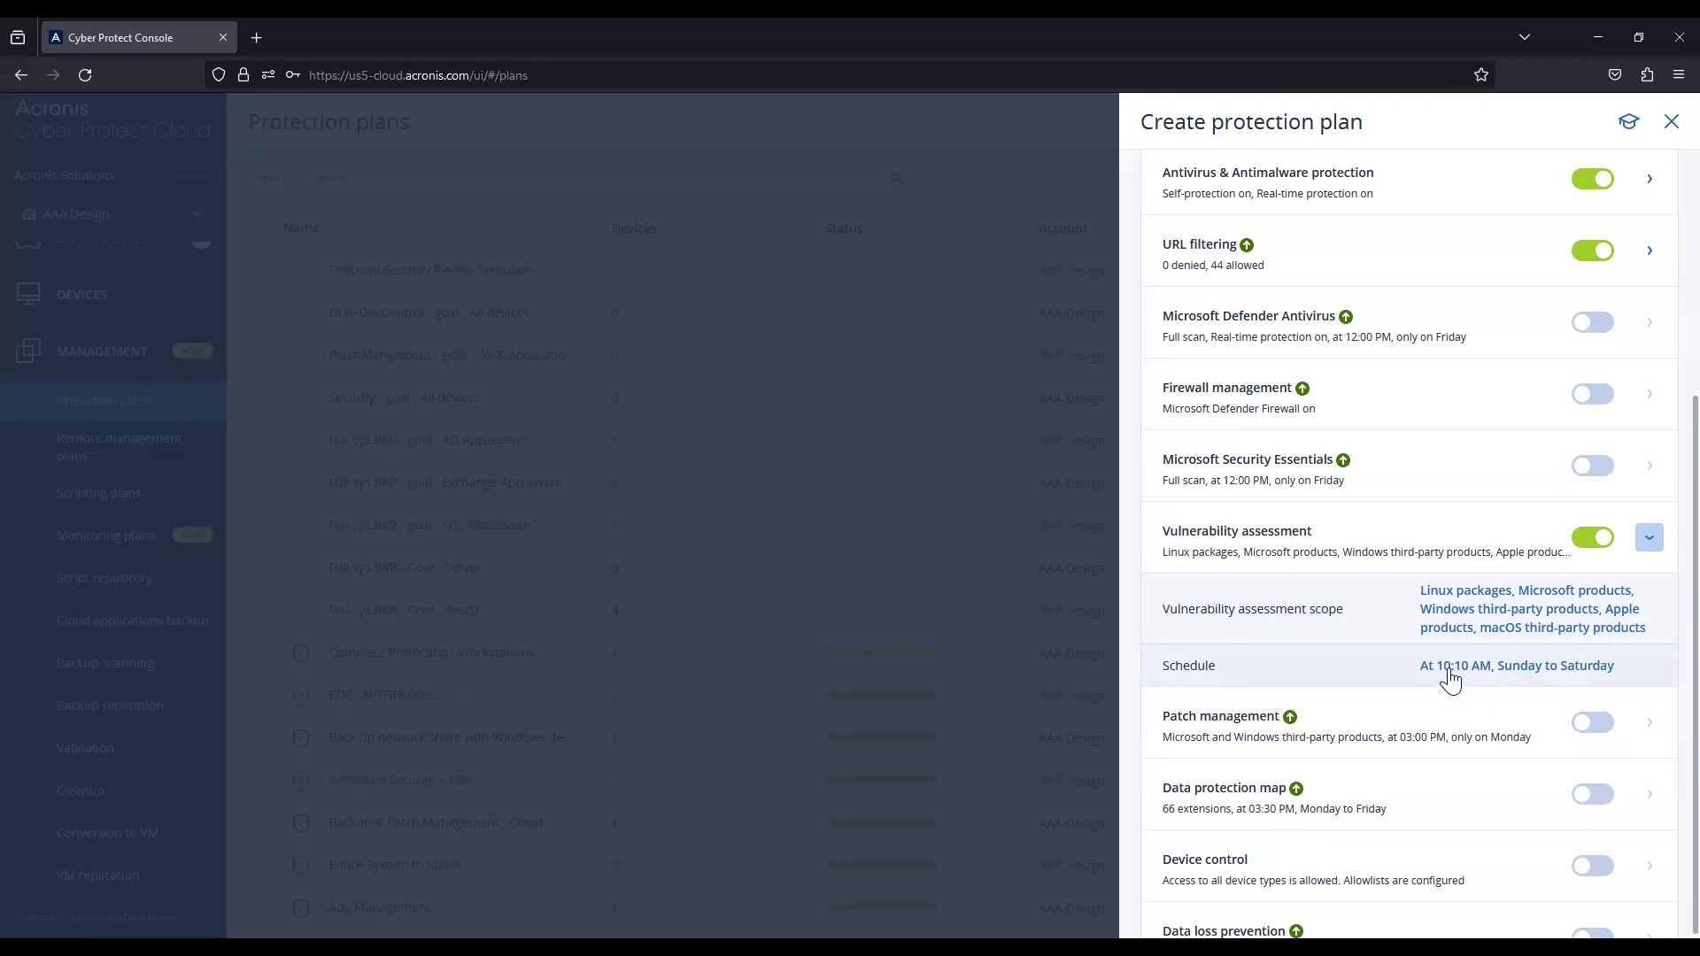
Step: Review the products to scan and the daily 10:10 AM schedule, leaving both unchanged
left_click(1488, 624)
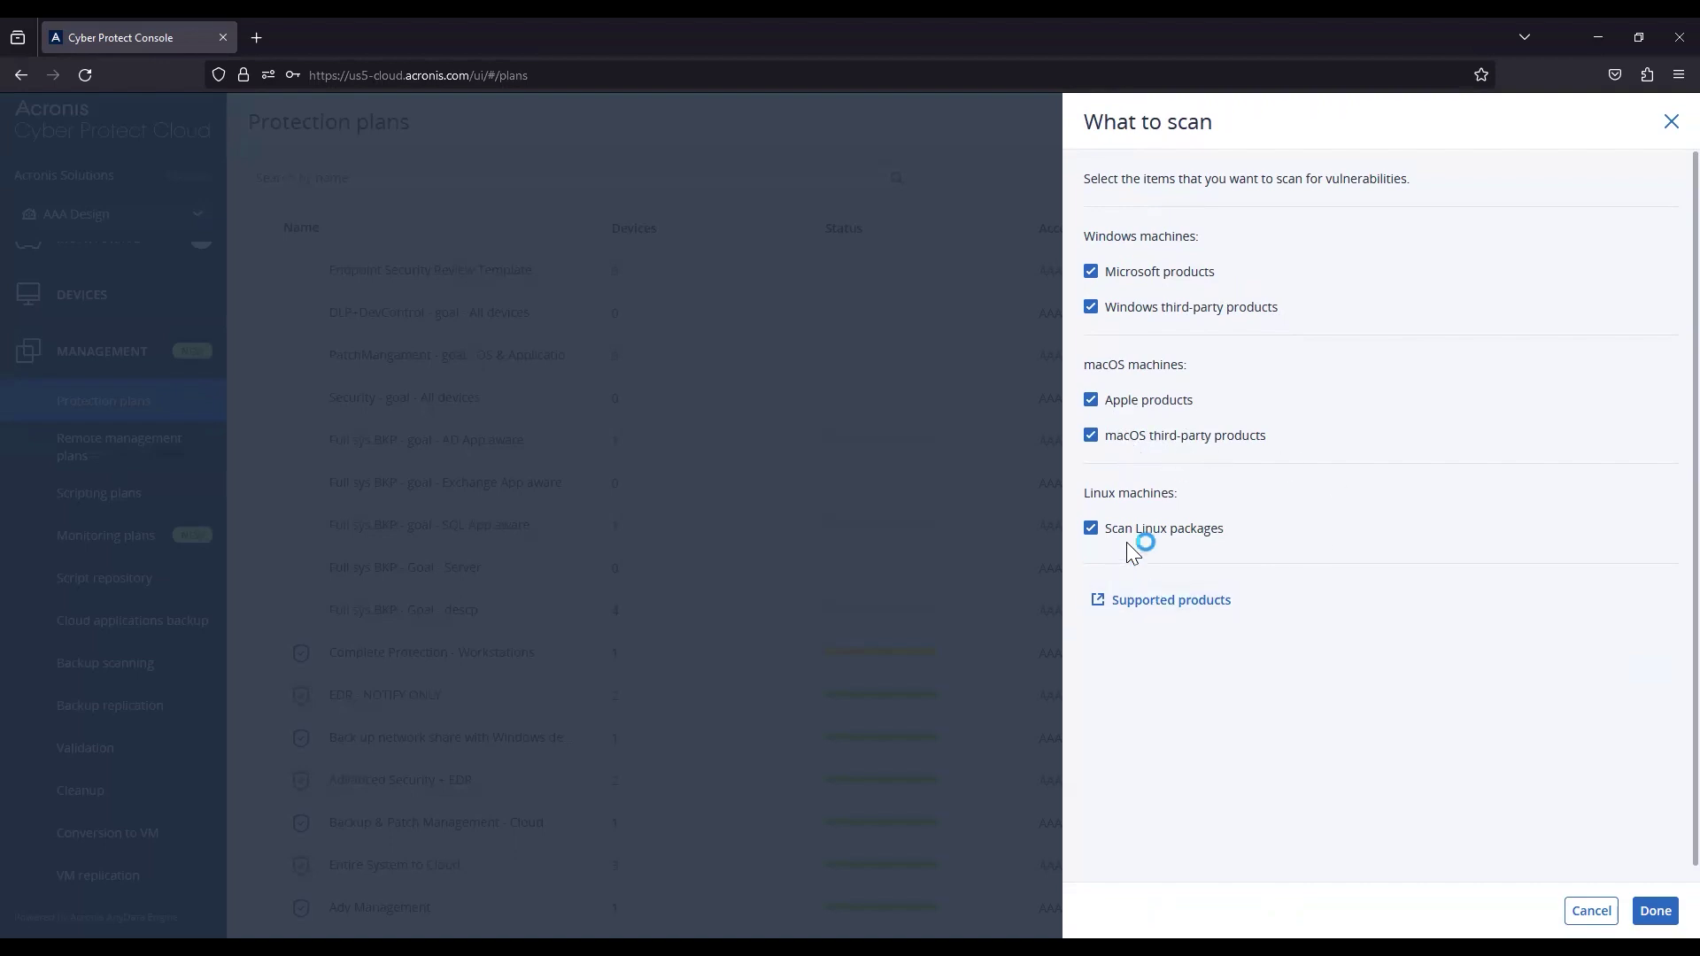
left_click(1668, 124)
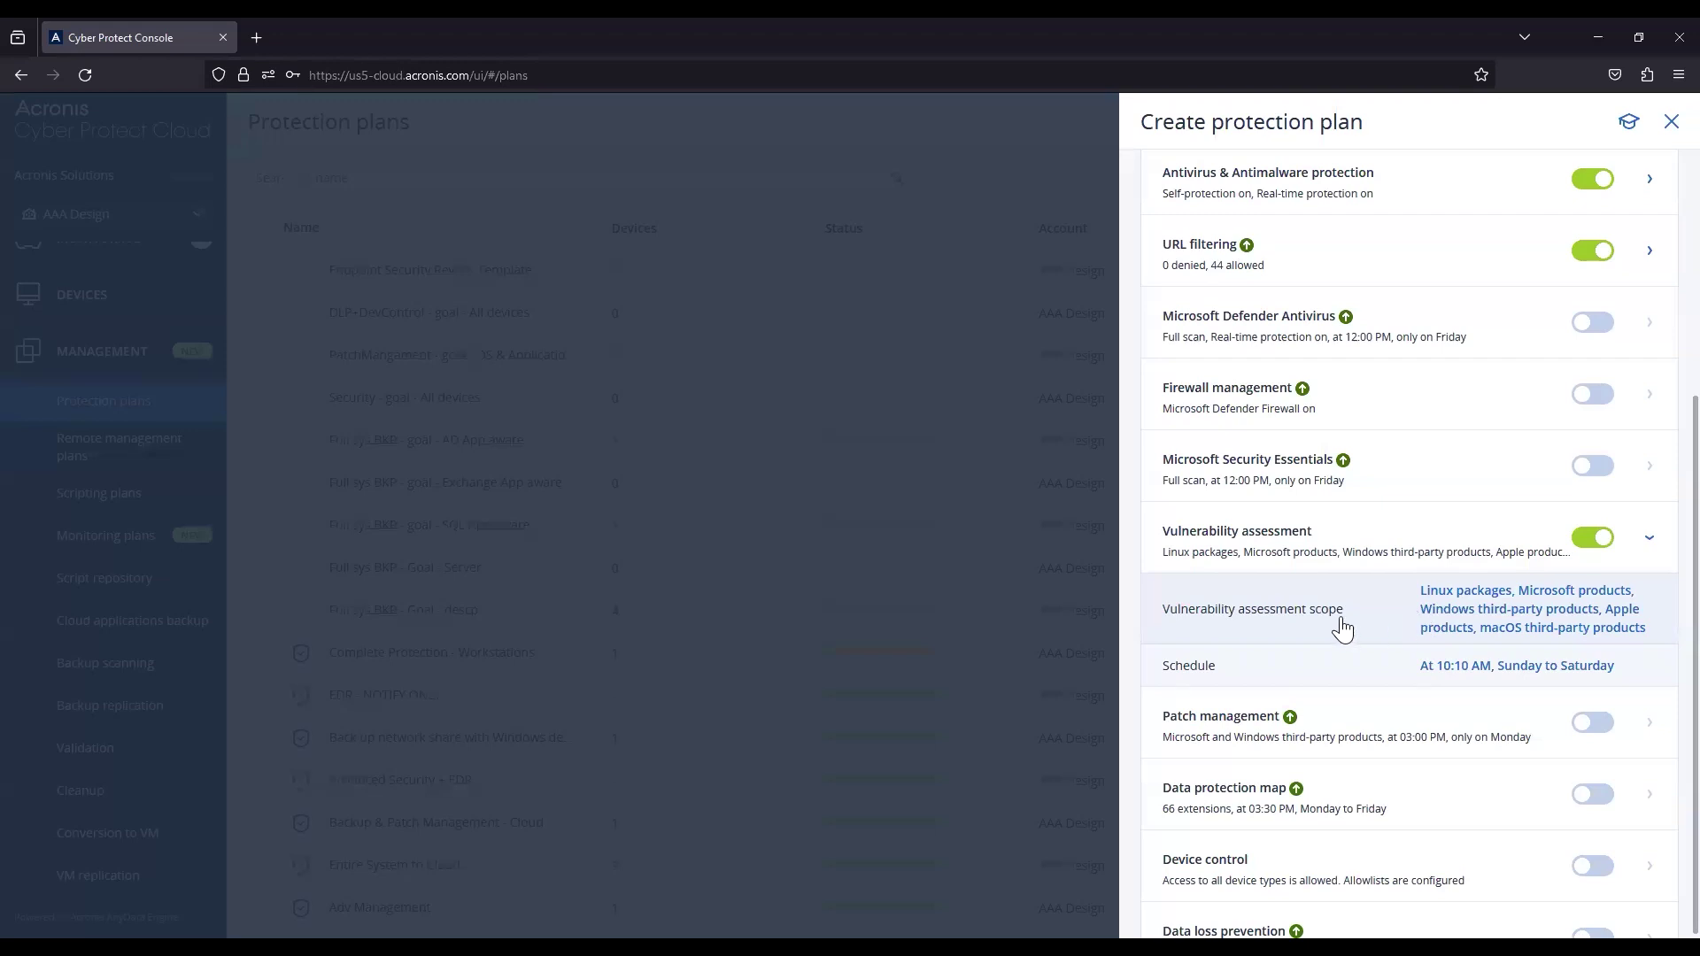
left_click(1486, 667)
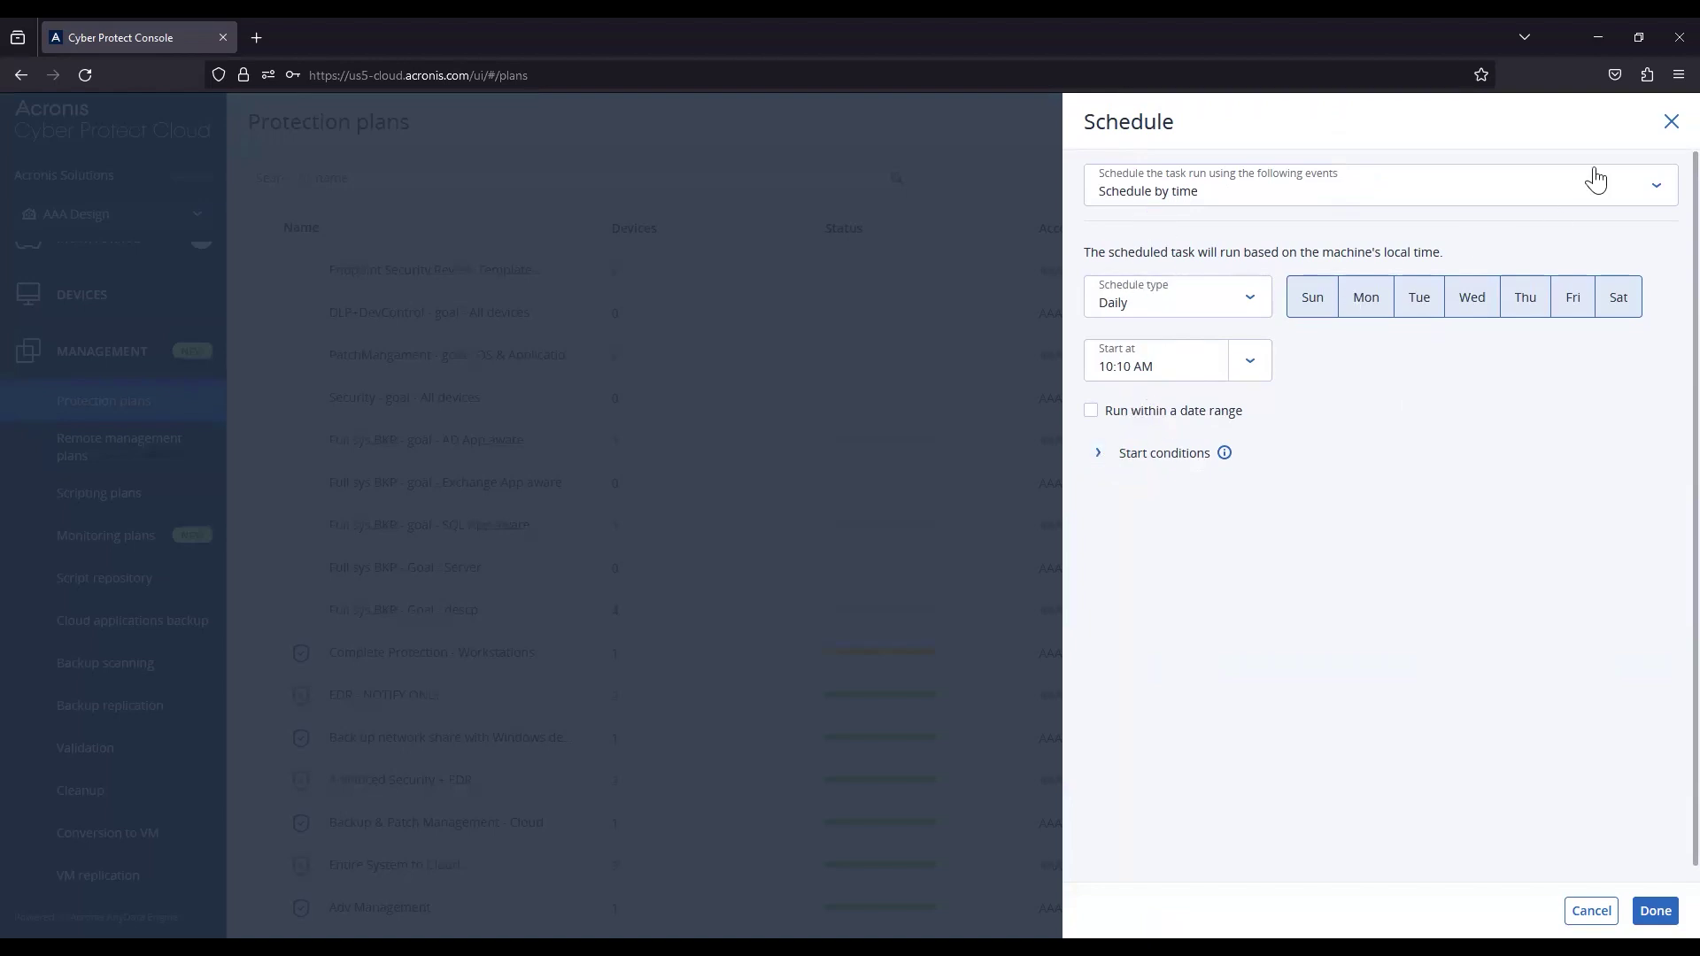
left_click(1671, 122)
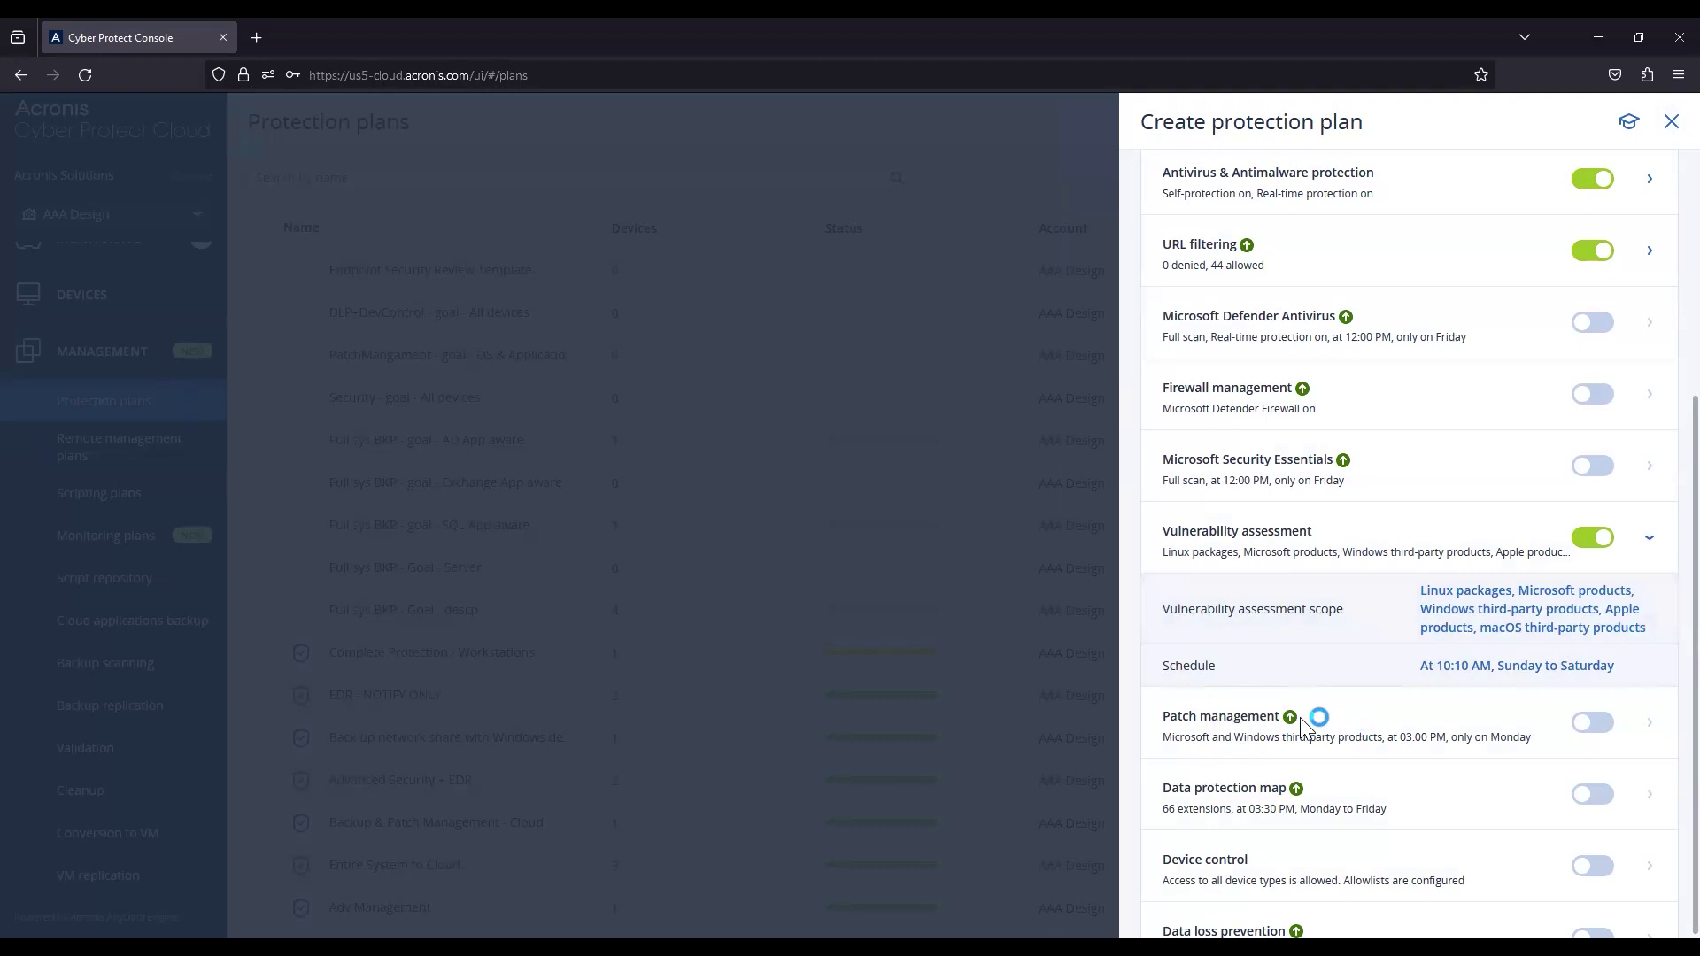
Step: Collapse the Vulnerability assessment section and return to the top of the protection plan panel
mouse_move(1286, 719)
left_click(1651, 541)
scroll(1560, 581, "up", 3)
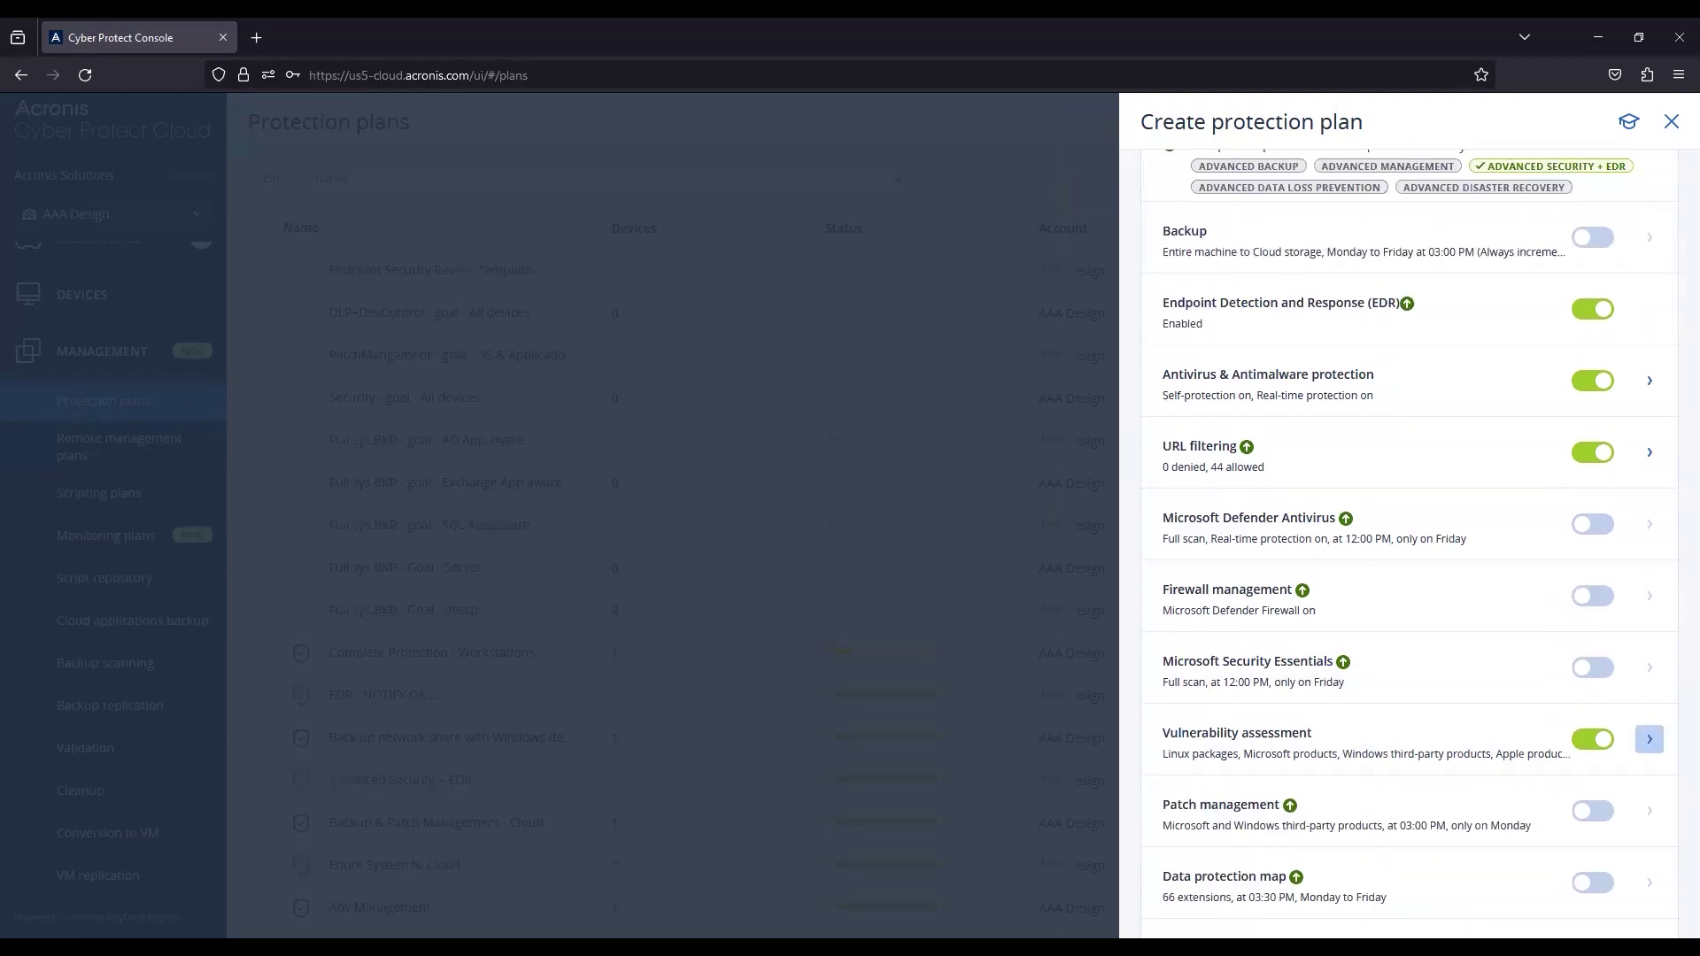